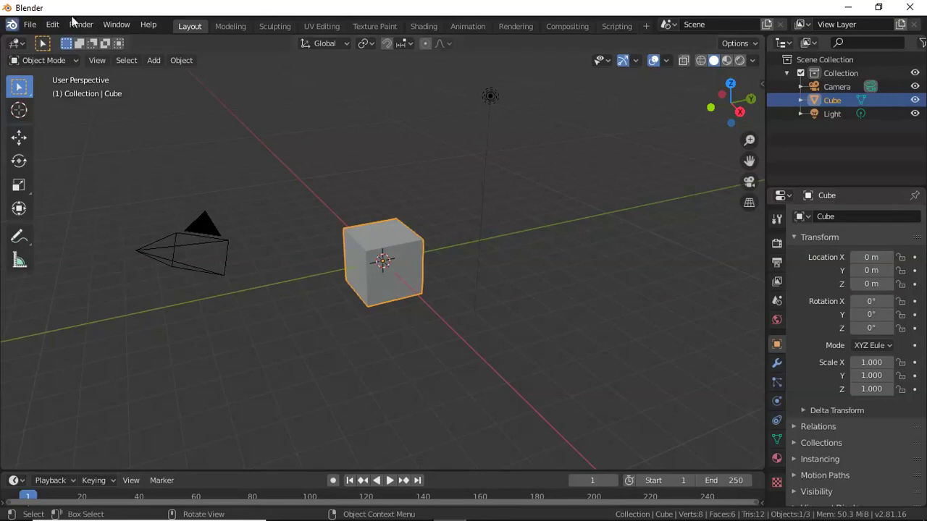
In Edit Mode, subdivide the whole cube with 1 cut and a smoothness of 1.000, leaving nothing selected
{"action": "left_click", "coordinate": [45, 60]}
{"action": "left_click", "coordinate": [62, 88]}
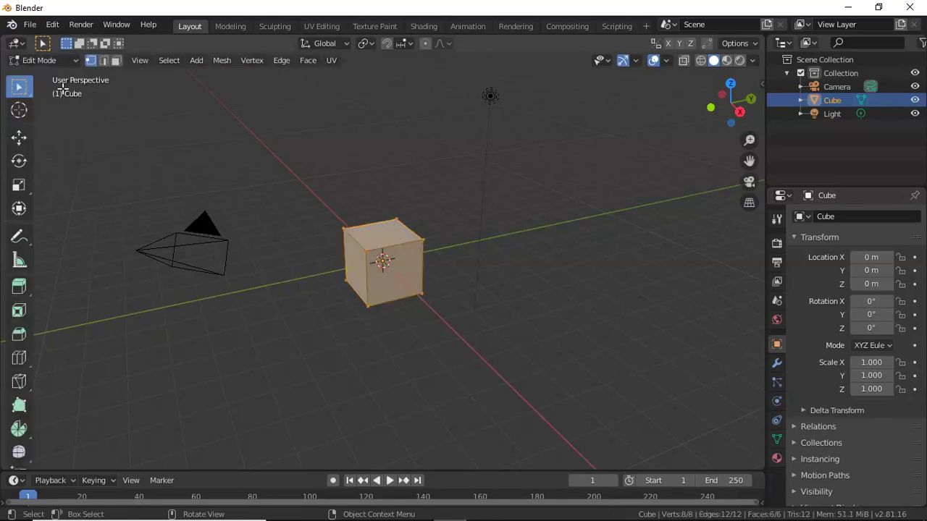
{"action": "right_click", "coordinate": [371, 283]}
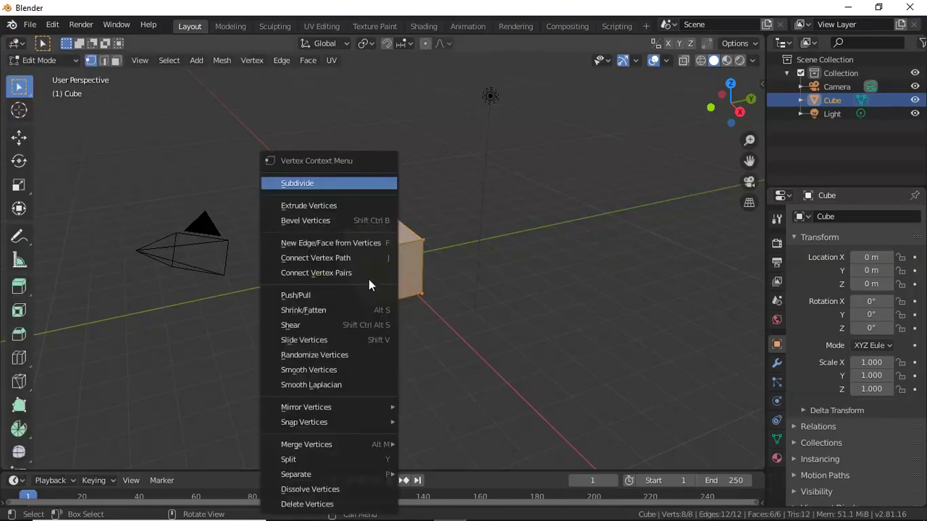
{"action": "left_click", "coordinate": [341, 183]}
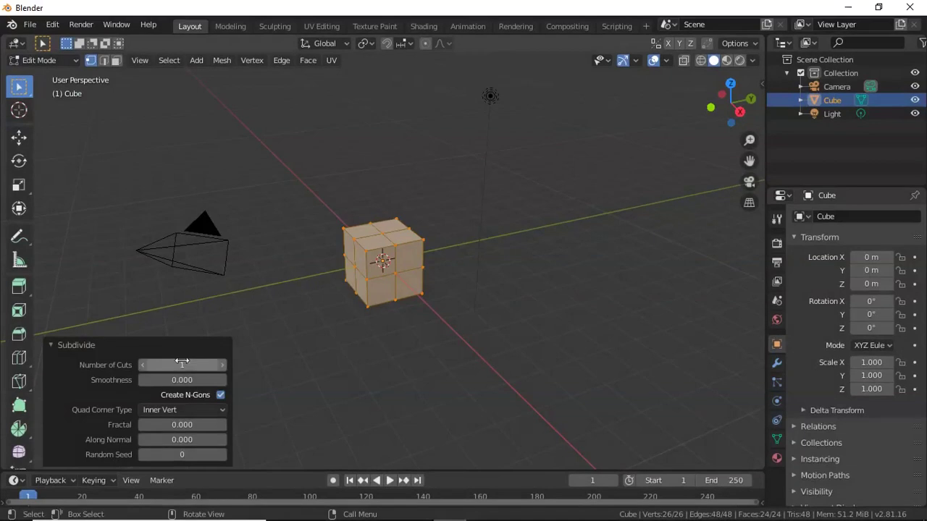
{"action": "left_click_drag", "start_coordinate": [154, 380], "coordinate": [401, 405]}
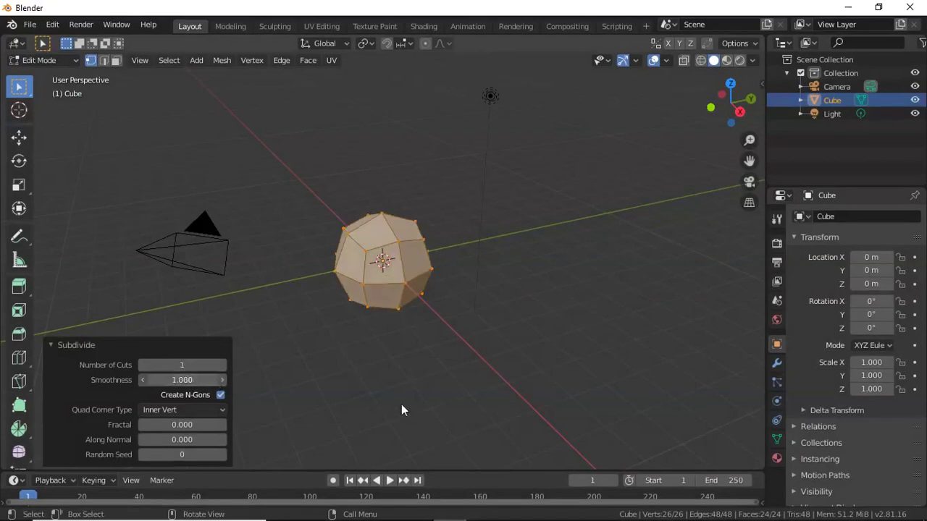
{"action": "left_click", "coordinate": [309, 379]}
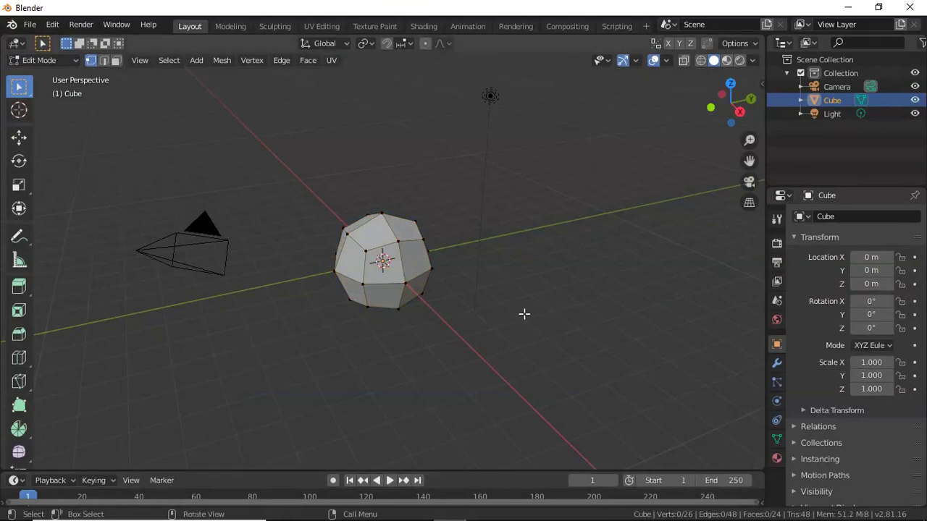
Move the outermost vertices inward along global X, the -X one by about 0.389 m and the +X one by about -0.437 m
{"action": "left_click_drag", "start_coordinate": [715, 115], "coordinate": [70, 77]}
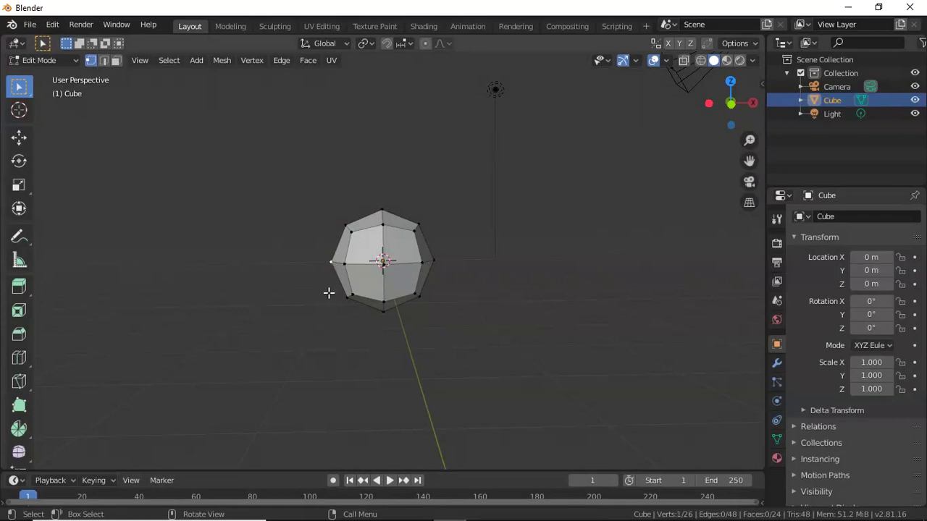
{"action": "key", "text": "g"}
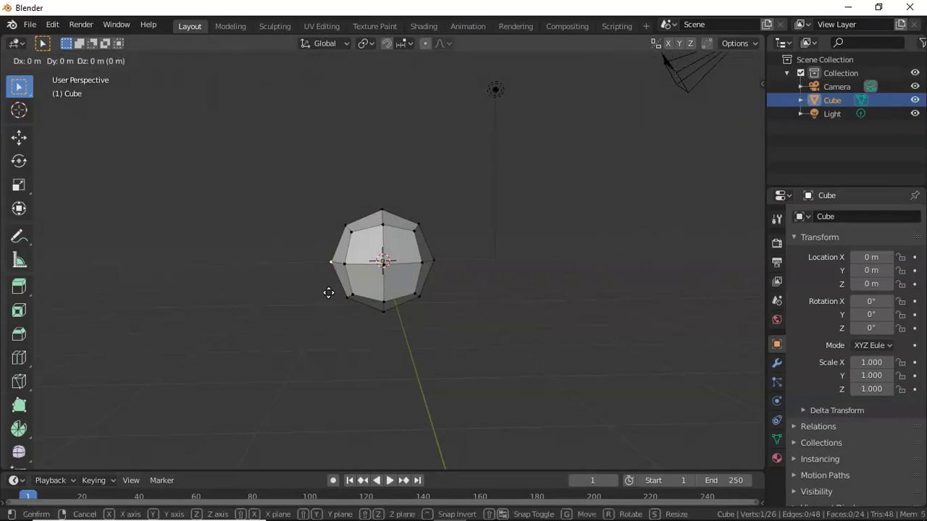
{"action": "key", "text": "x"}
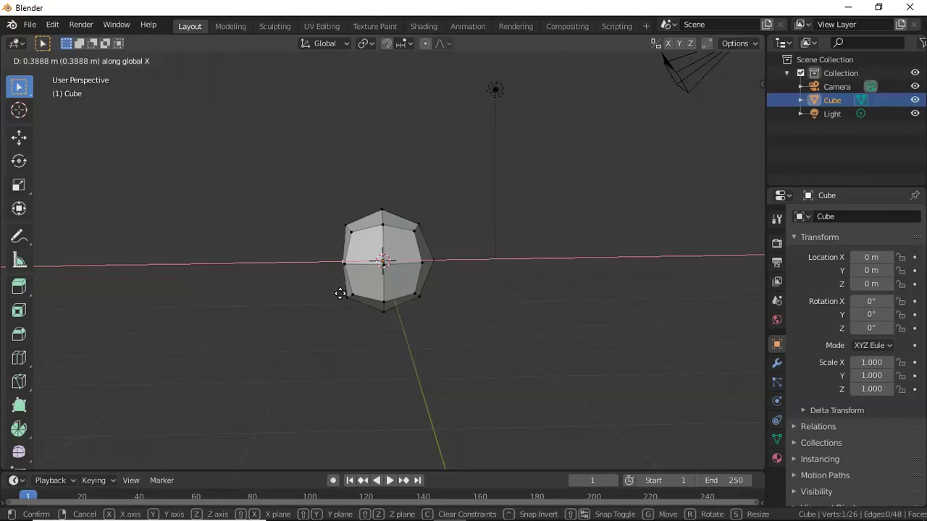
{"action": "left_click", "coordinate": [339, 293]}
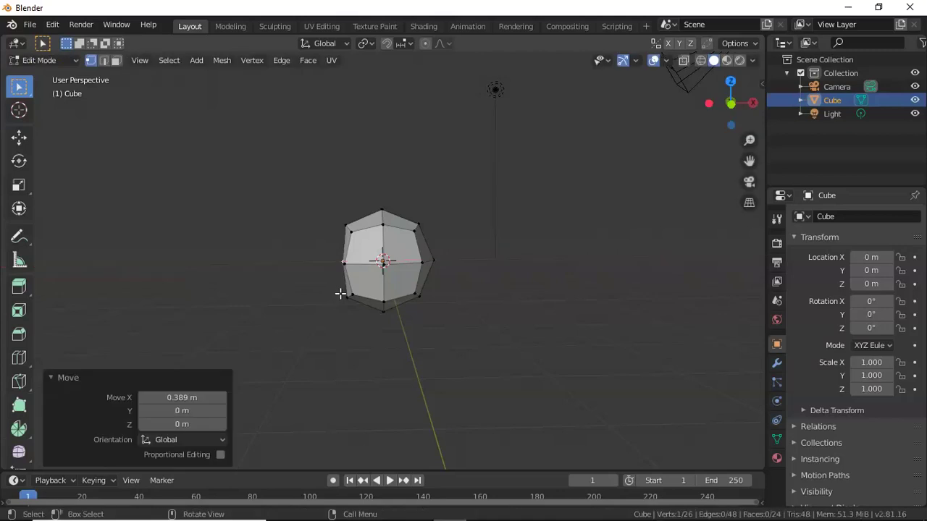
{"action": "left_click", "coordinate": [435, 260]}
{"action": "key", "text": "g"}
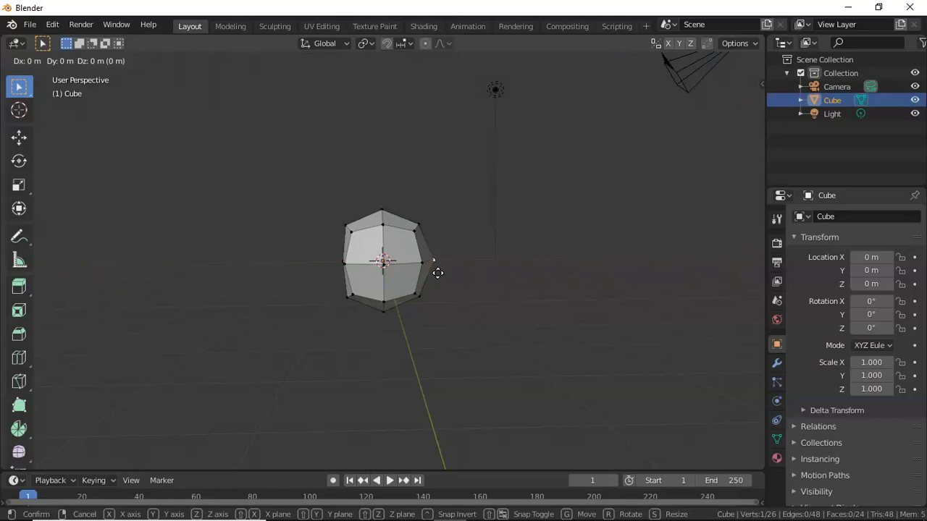
{"action": "key", "text": "x"}
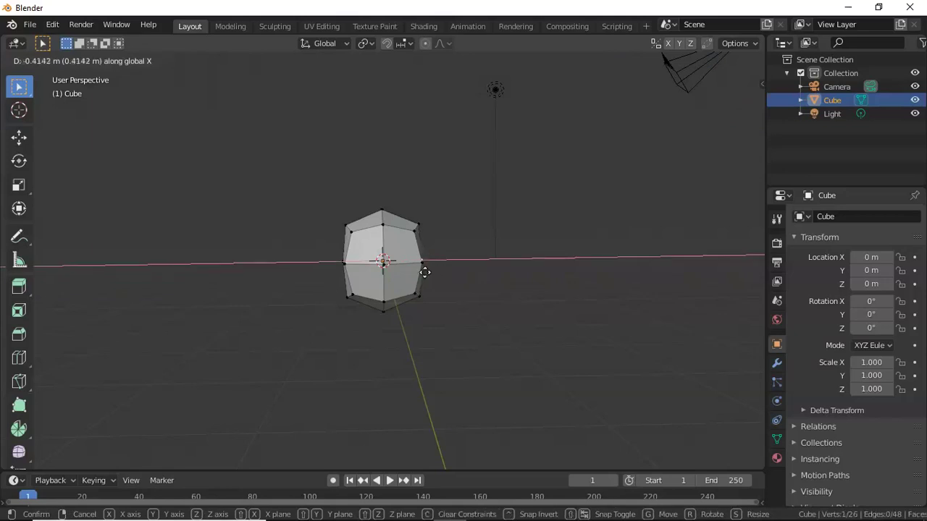
{"action": "left_click", "coordinate": [425, 272]}
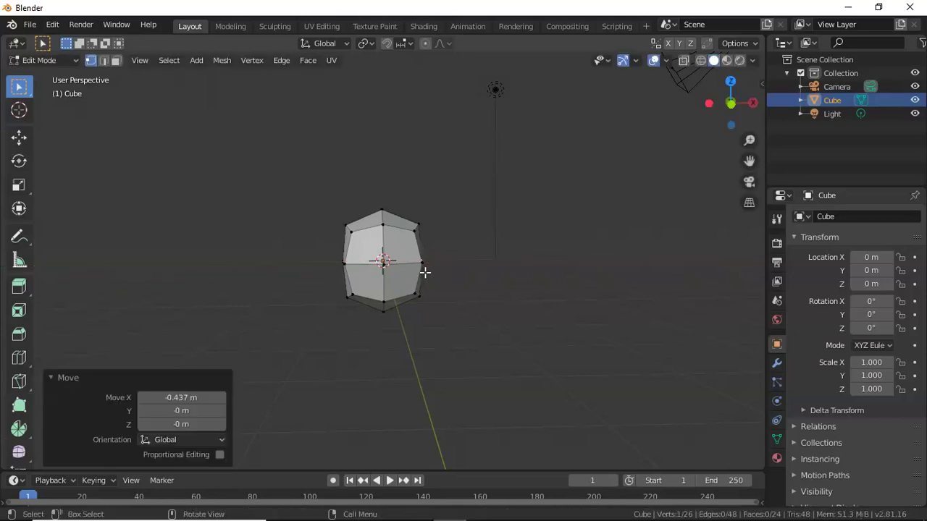
Move the upper -X side vertex about 0.294 m along X and lower the topmost vertex about 0.3 m along Z
{"action": "left_click", "coordinate": [346, 226]}
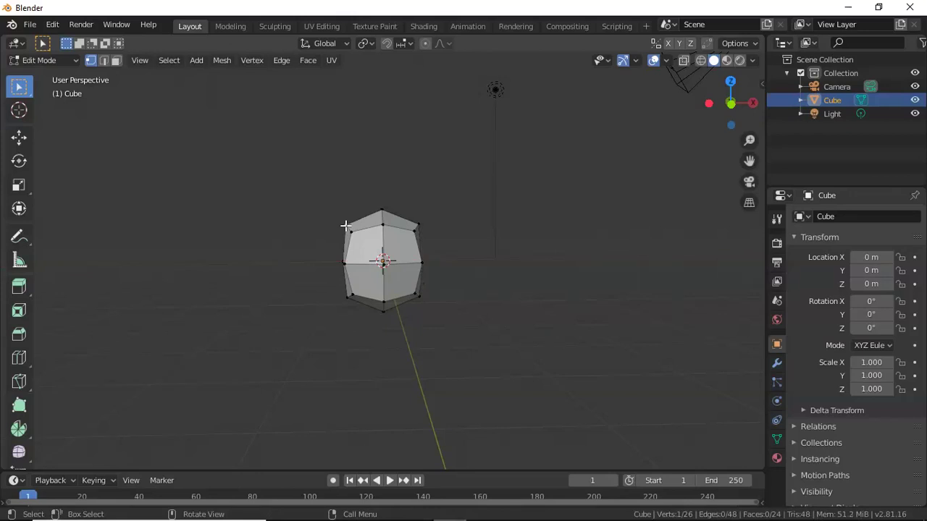
{"action": "key", "text": "g"}
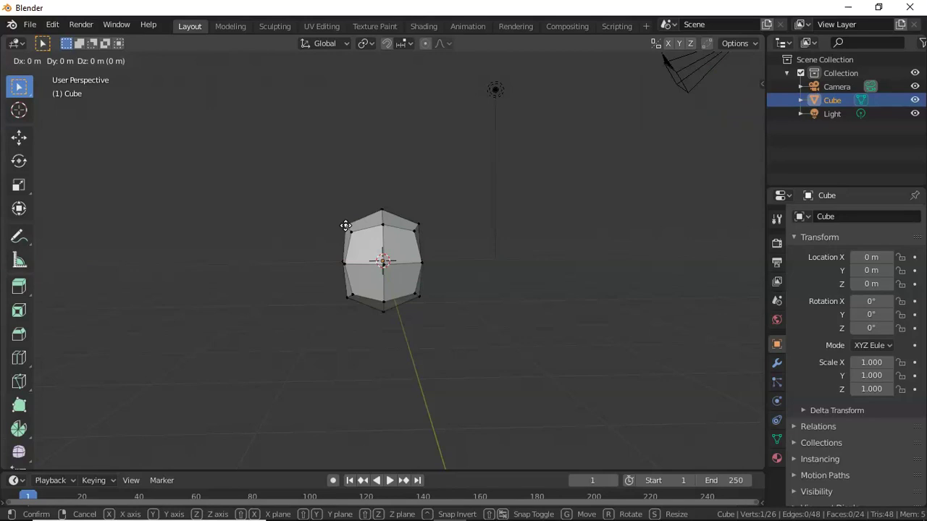
{"action": "key", "text": "x"}
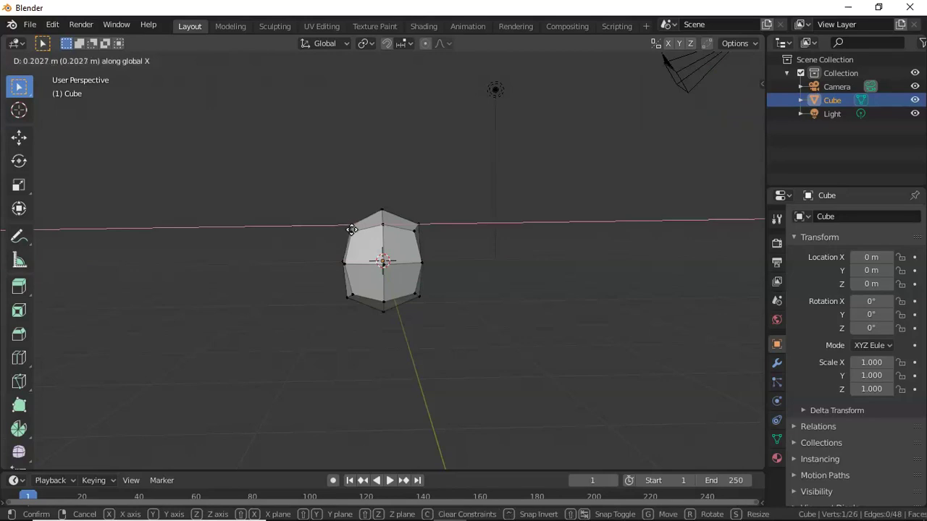
{"action": "left_click", "coordinate": [354, 230]}
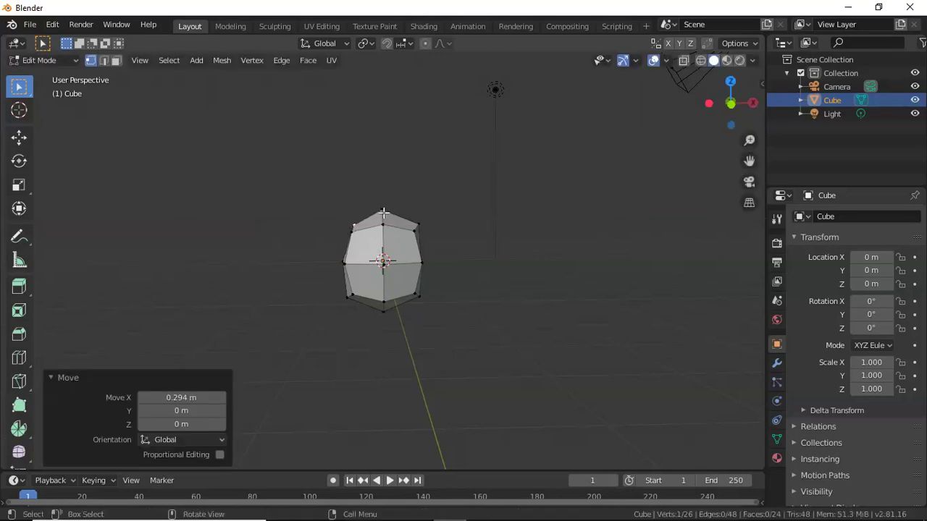
{"action": "left_click", "coordinate": [382, 209]}
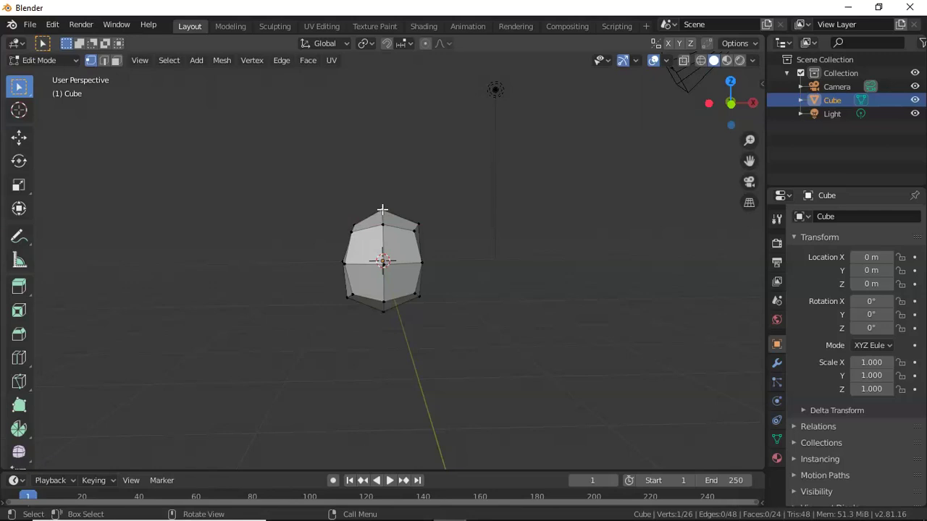
{"action": "key", "text": "g"}
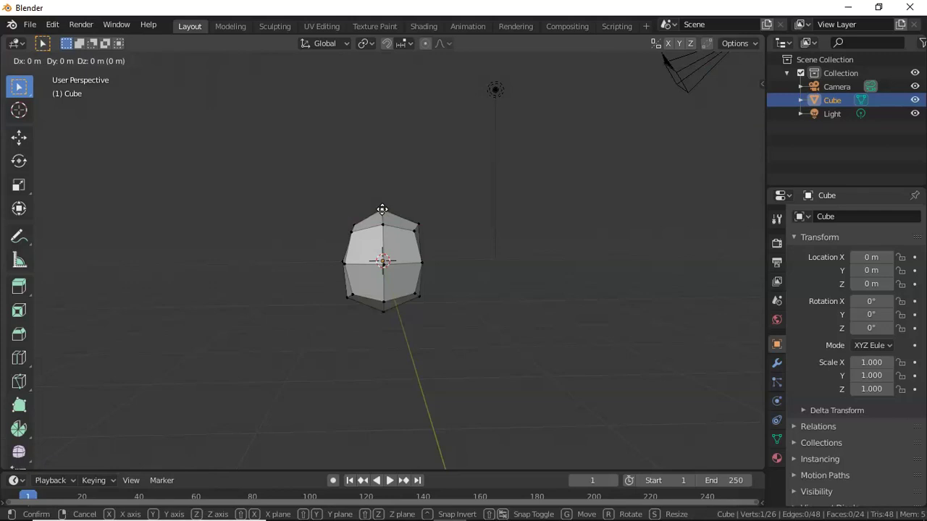
{"action": "key", "text": "z"}
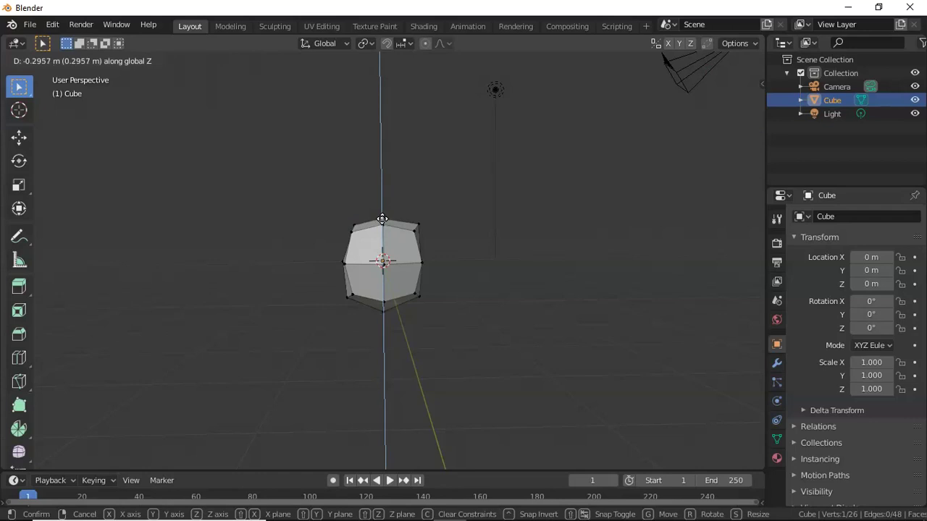
{"action": "left_click", "coordinate": [383, 219]}
Move the upper +X side vertex about -0.39 m along X and the upper -X side vertex another 0.182 m inward
{"action": "left_click", "coordinate": [417, 224]}
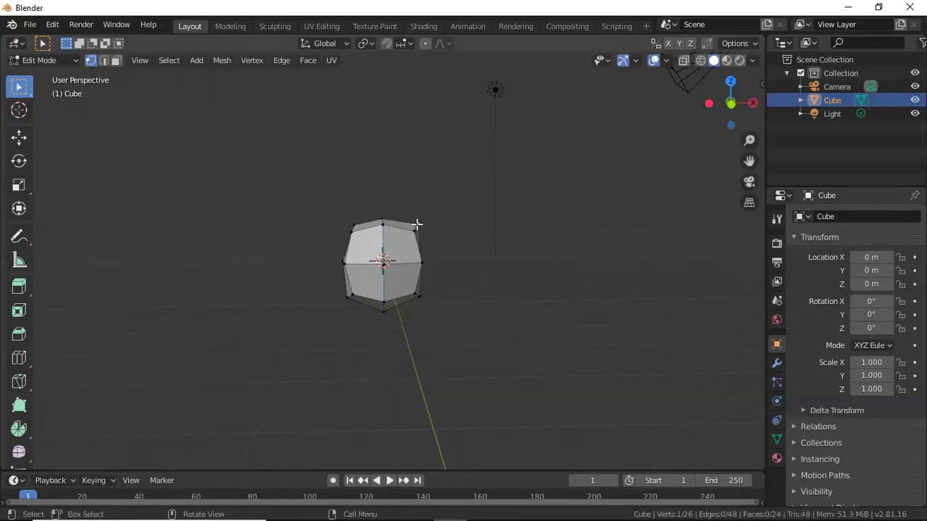
{"action": "key", "text": "g"}
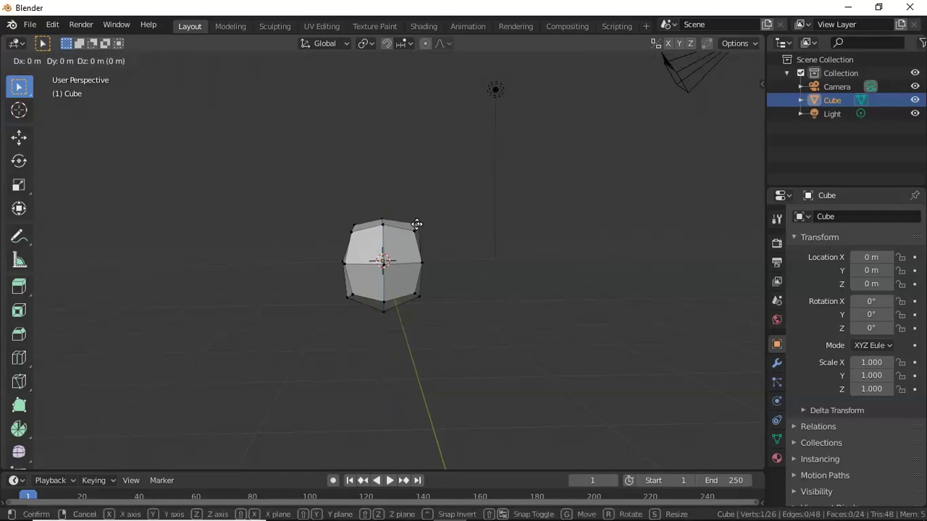
{"action": "key", "text": "x"}
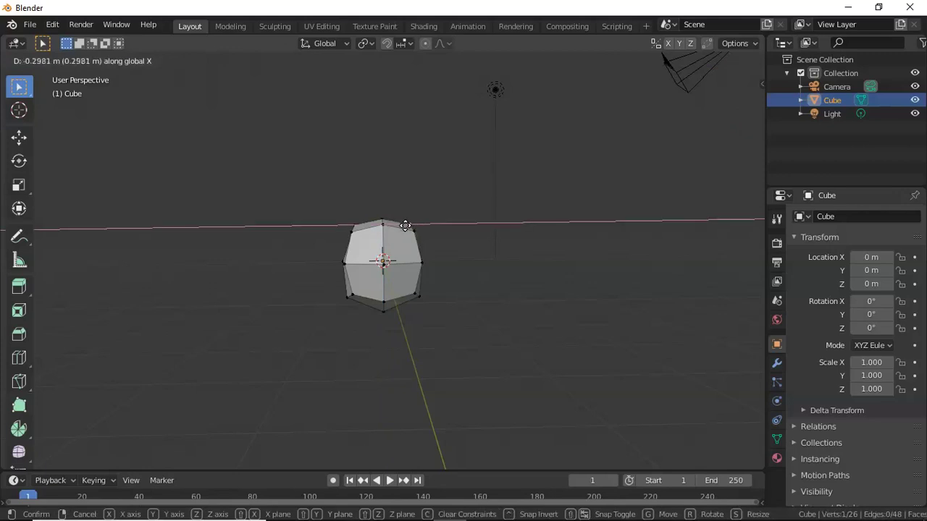
{"action": "left_click", "coordinate": [405, 221]}
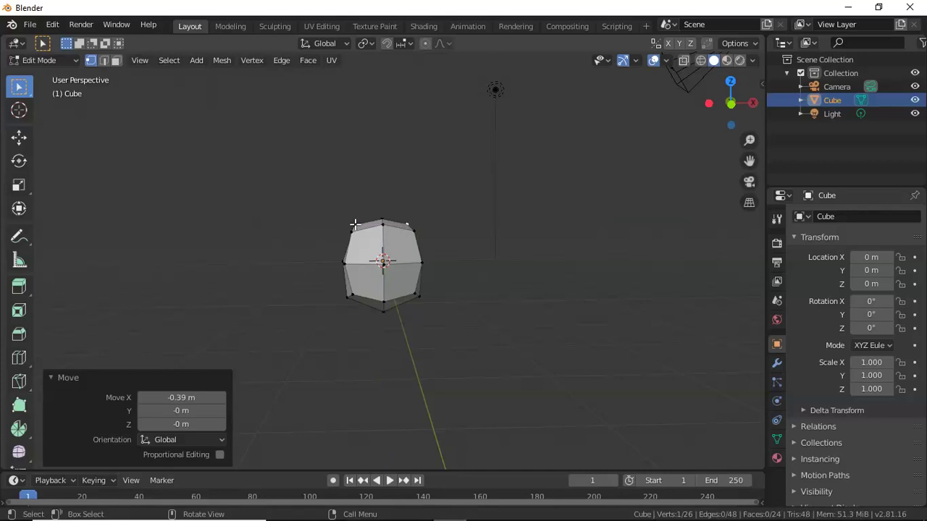
{"action": "left_click", "coordinate": [355, 225]}
{"action": "key", "text": "g"}
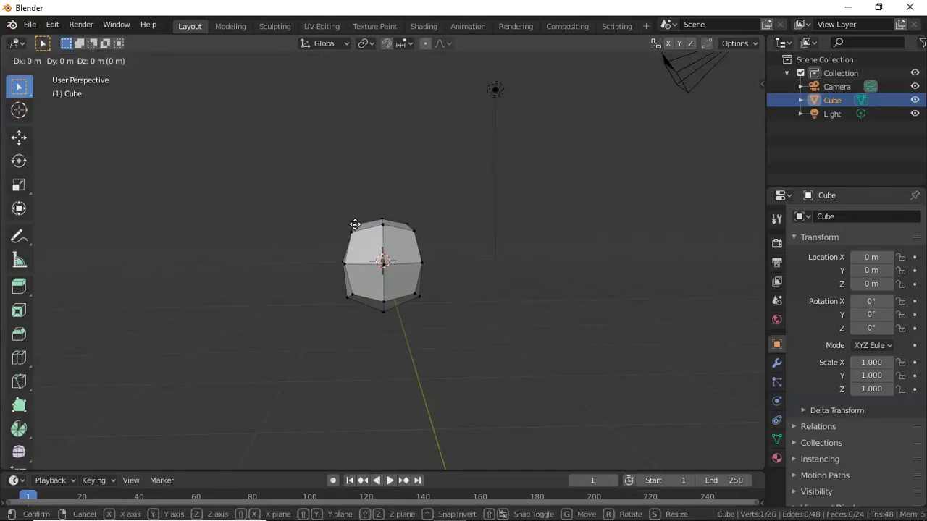
{"action": "key", "text": "x"}
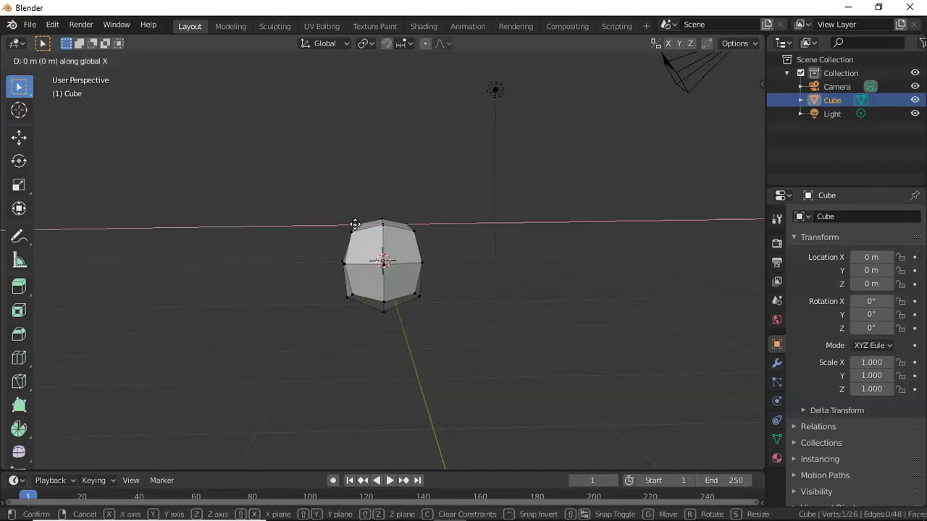
{"action": "left_click", "coordinate": [360, 225]}
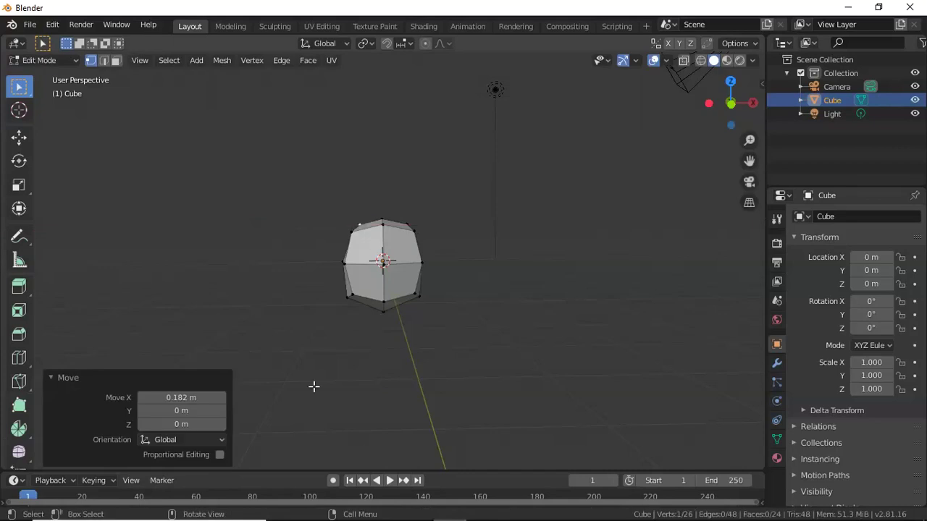
Clear the vertex selection and set the viewport shading to Wireframe
{"action": "left_click", "coordinate": [345, 264]}
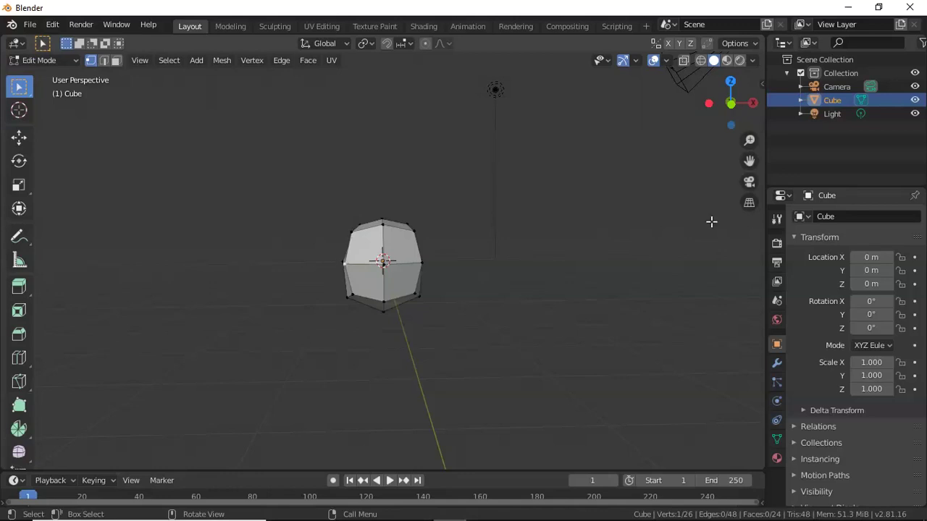
{"action": "left_click", "coordinate": [606, 355]}
{"action": "mouse_move", "coordinate": [719, 116]}
{"action": "left_mouse_down"}
{"action": "mouse_move", "coordinate": [706, 131]}
{"action": "mouse_move", "coordinate": [717, 127]}
{"action": "left_mouse_up"}
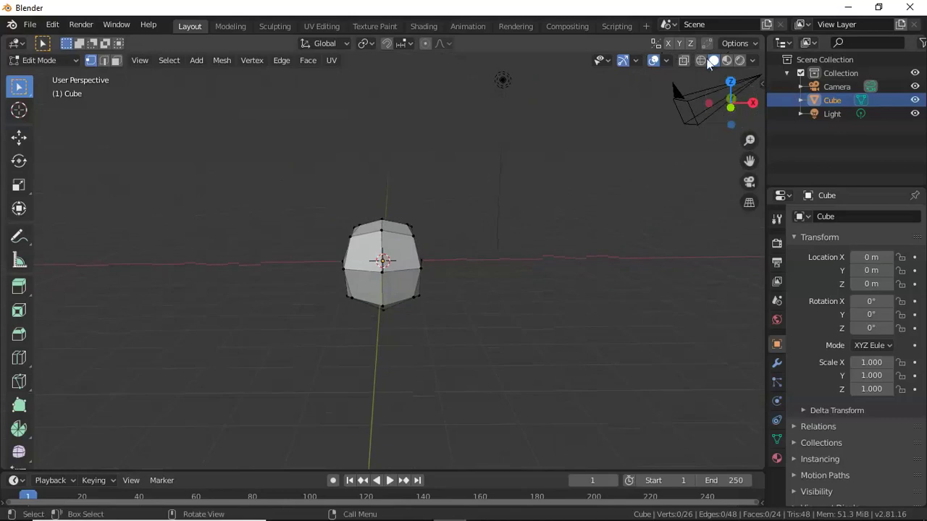
{"action": "left_click", "coordinate": [701, 62]}
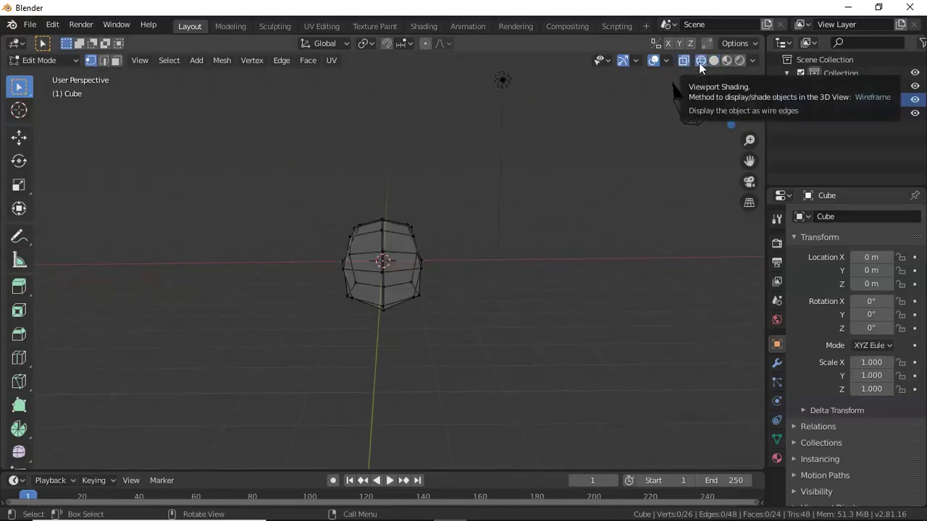
{"action": "left_click_drag", "start_coordinate": [717, 90], "coordinate": [706, 145]}
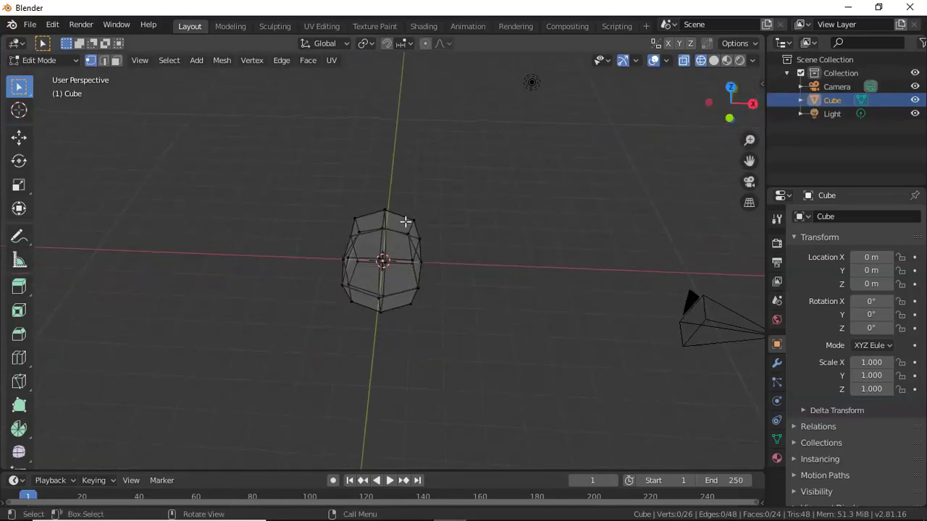
Dissolve all vertices on the +X half of the mesh, keeping the centre line and the -X half
{"action": "left_click_drag", "start_coordinate": [400, 197], "coordinate": [462, 339]}
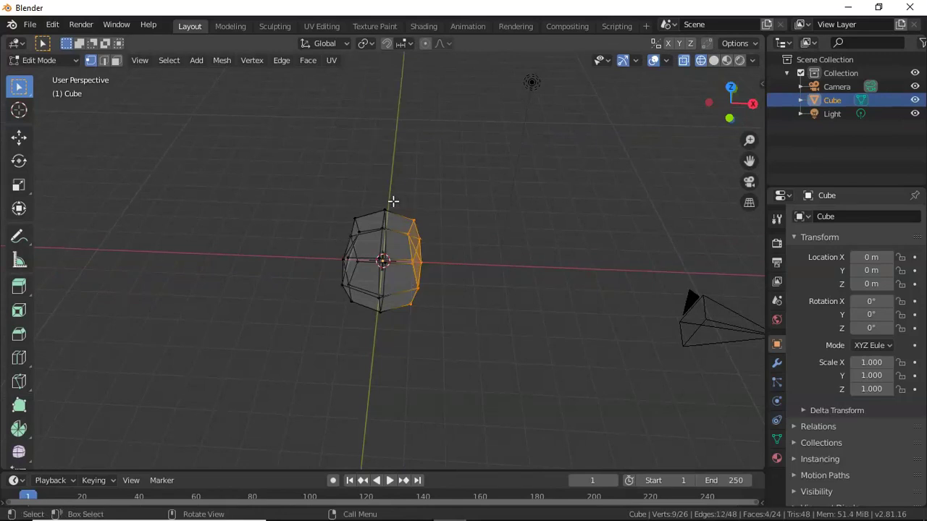
{"action": "right_click", "coordinate": [397, 247]}
{"action": "mouse_move", "coordinate": [370, 470]}
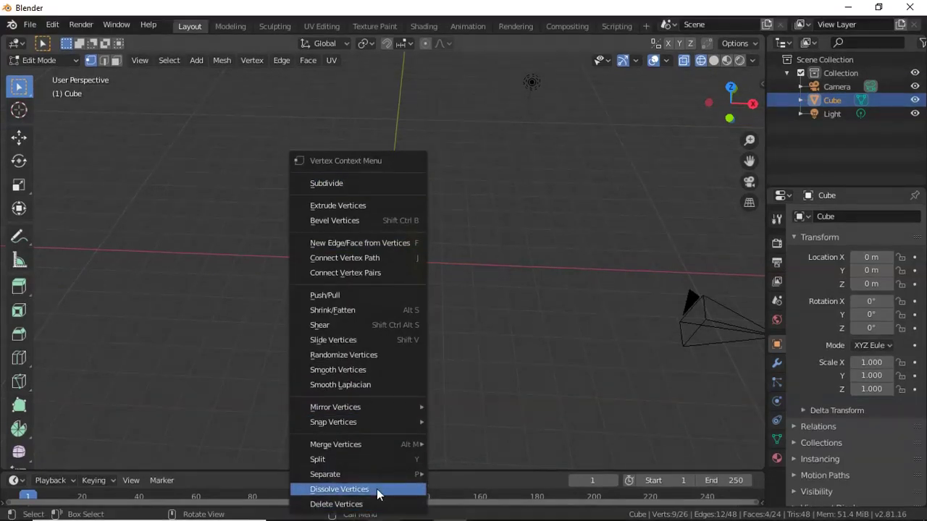
{"action": "left_click", "coordinate": [376, 492]}
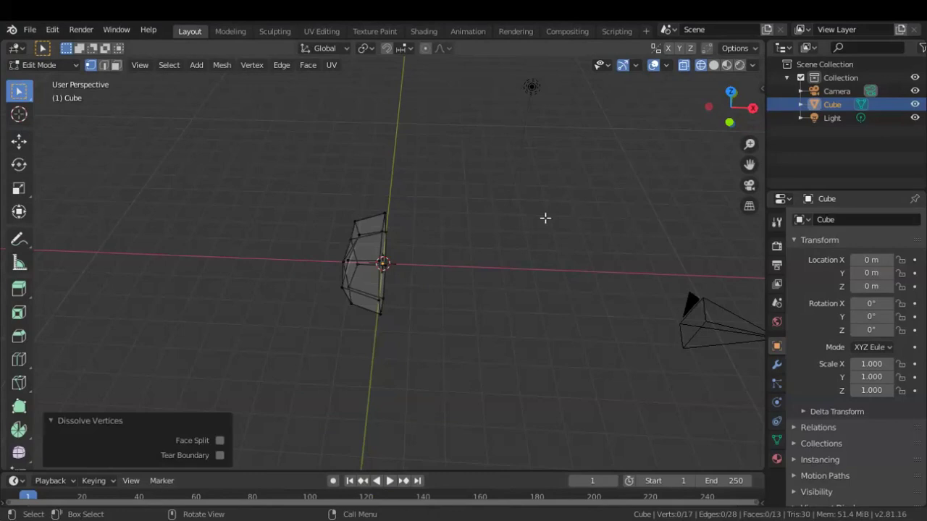
Add a Mirror modifier to the cube half, mirroring across the X axis
{"action": "left_click_drag", "start_coordinate": [724, 89], "coordinate": [725, 58]}
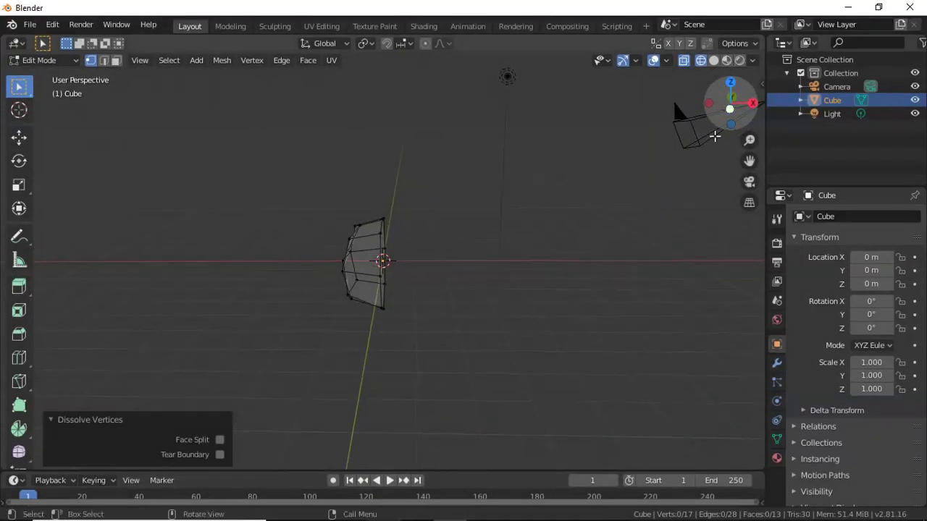
{"action": "left_click", "coordinate": [777, 363]}
{"action": "left_click", "coordinate": [826, 216]}
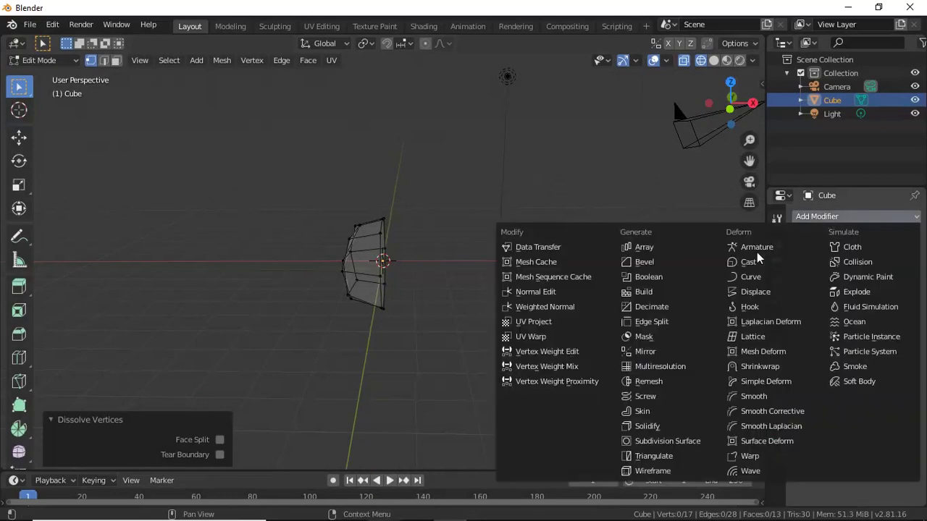
{"action": "left_click", "coordinate": [667, 349]}
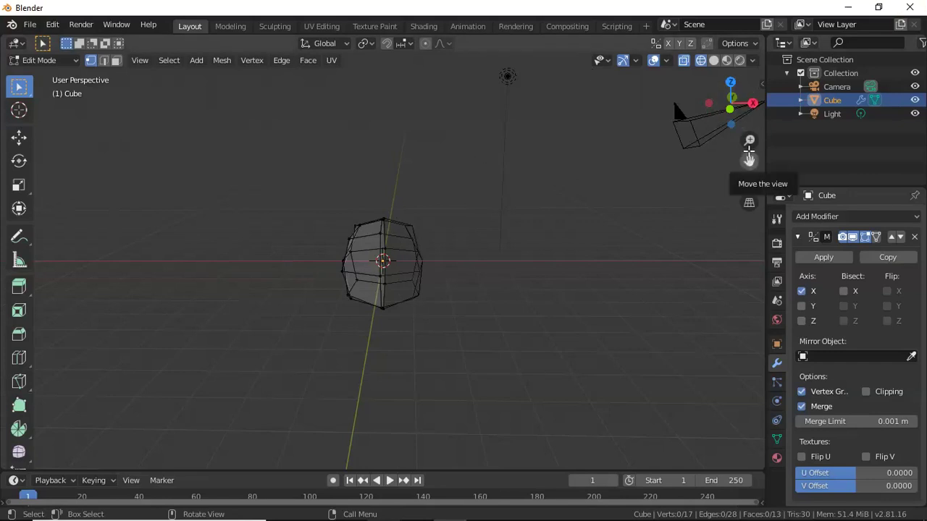
Set the viewport shading to Solid and move the mid-height +Y vertex about -0.352 m along Y
{"action": "mouse_move", "coordinate": [749, 158]}
{"action": "left_mouse_down"}
{"action": "mouse_move", "coordinate": [762, 165]}
{"action": "mouse_move", "coordinate": [740, 158]}
{"action": "left_mouse_up"}
{"action": "left_click_drag", "start_coordinate": [728, 95], "coordinate": [575, 90]}
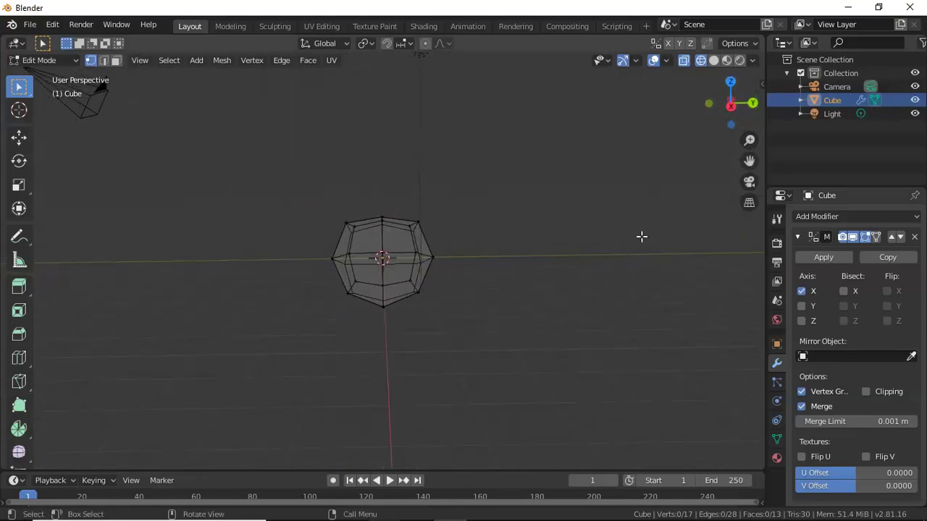
{"action": "left_click", "coordinate": [431, 257]}
{"action": "left_click", "coordinate": [714, 61]}
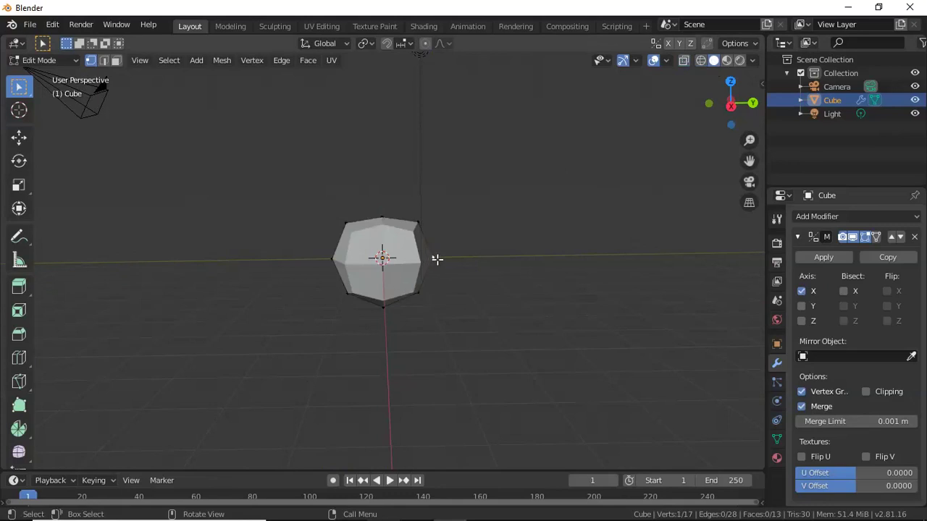
{"action": "key", "text": "g"}
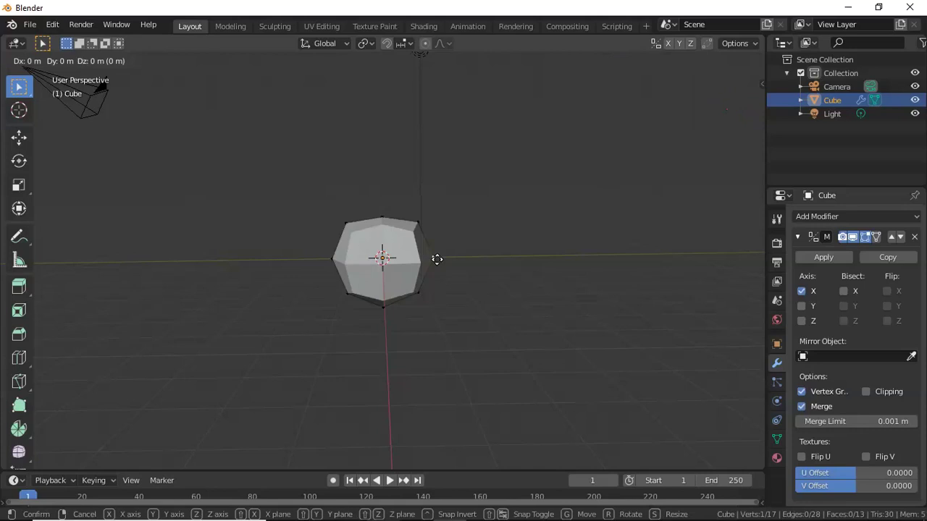
{"action": "key", "text": "y"}
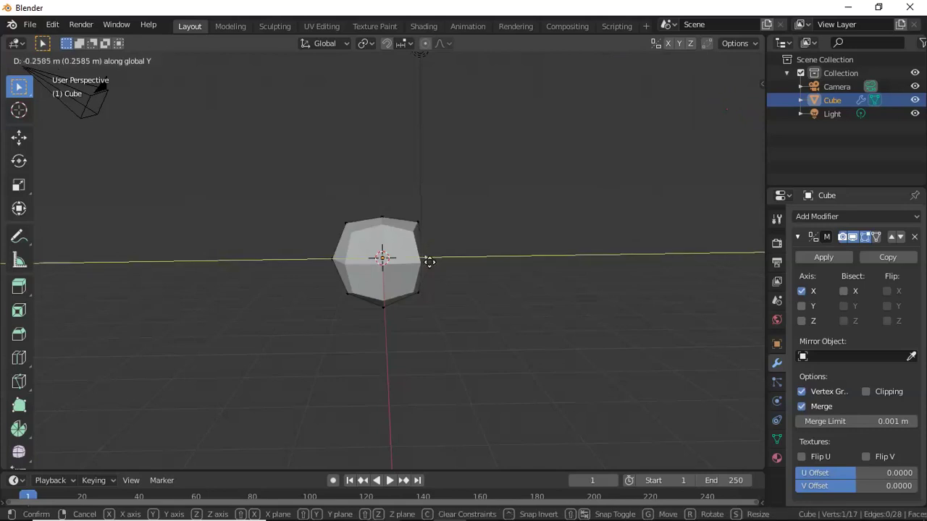
{"action": "left_click", "coordinate": [427, 261]}
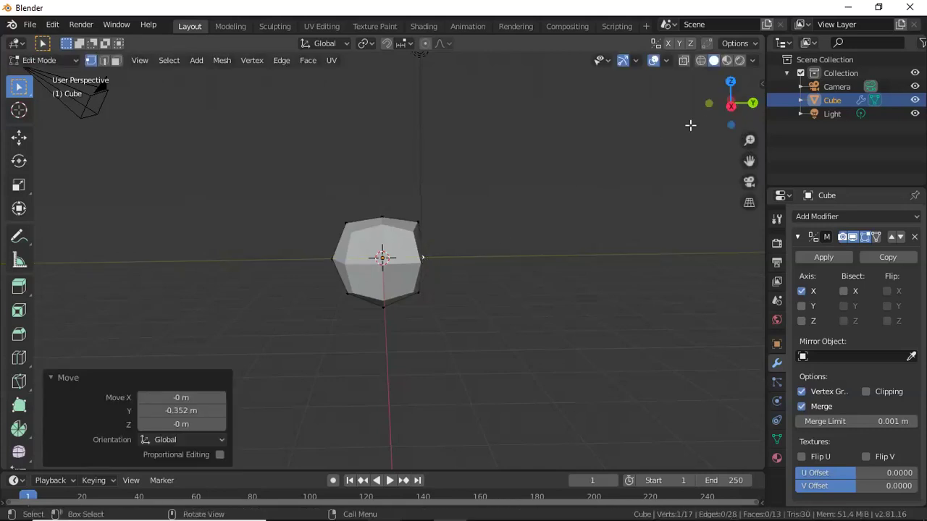
Move the mid-height -X/+Y corner vertex about 0.277 m in X and -0.312 m in Y, and the corner vertex above it 0.351 m along X
{"action": "left_click_drag", "start_coordinate": [729, 121], "coordinate": [651, 185]}
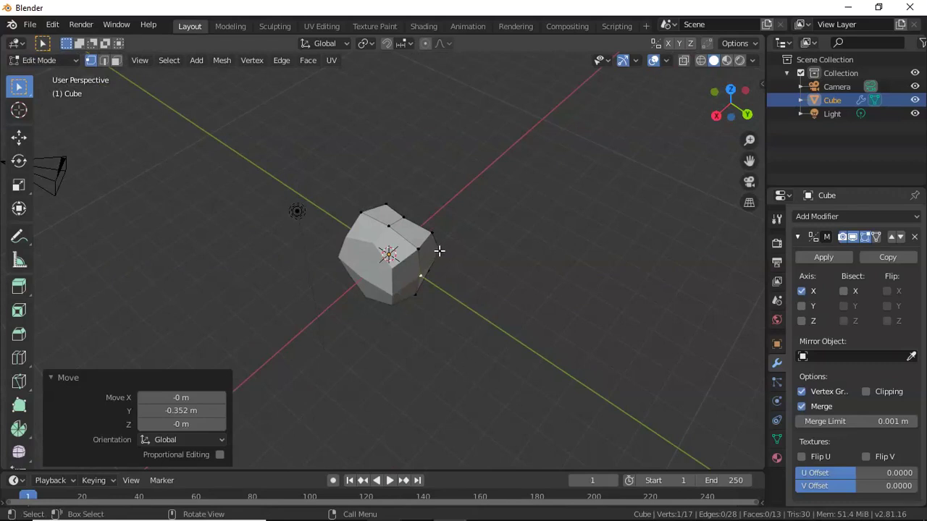
{"action": "left_click", "coordinate": [439, 251]}
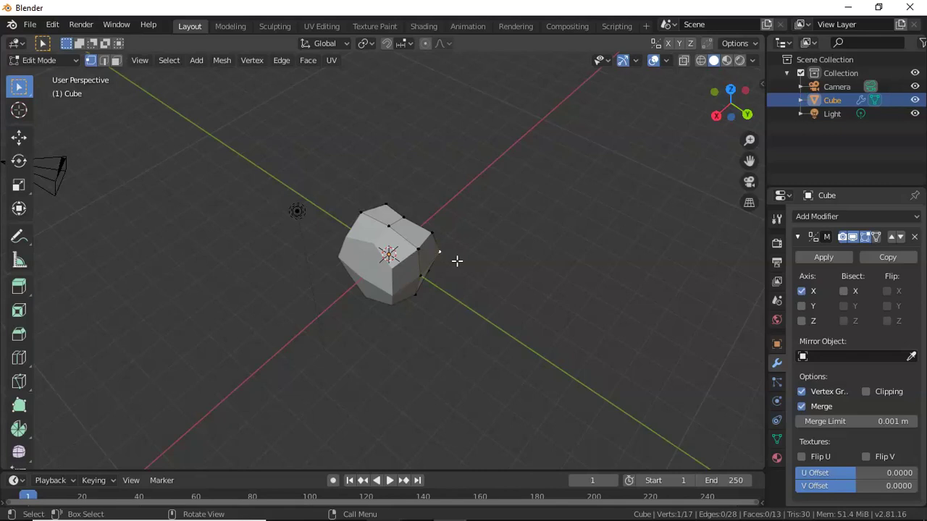
{"action": "key", "text": "g"}
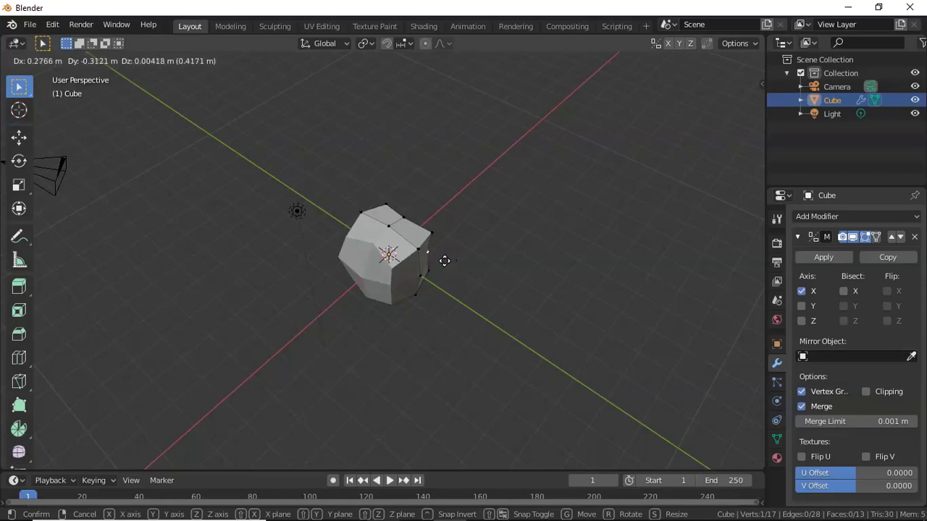
{"action": "left_click", "coordinate": [444, 260]}
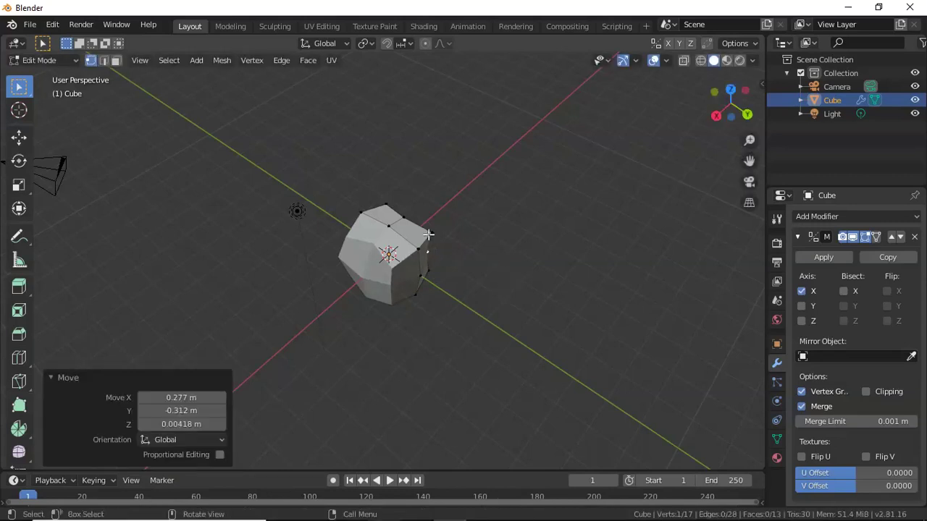
{"action": "left_click", "coordinate": [430, 232]}
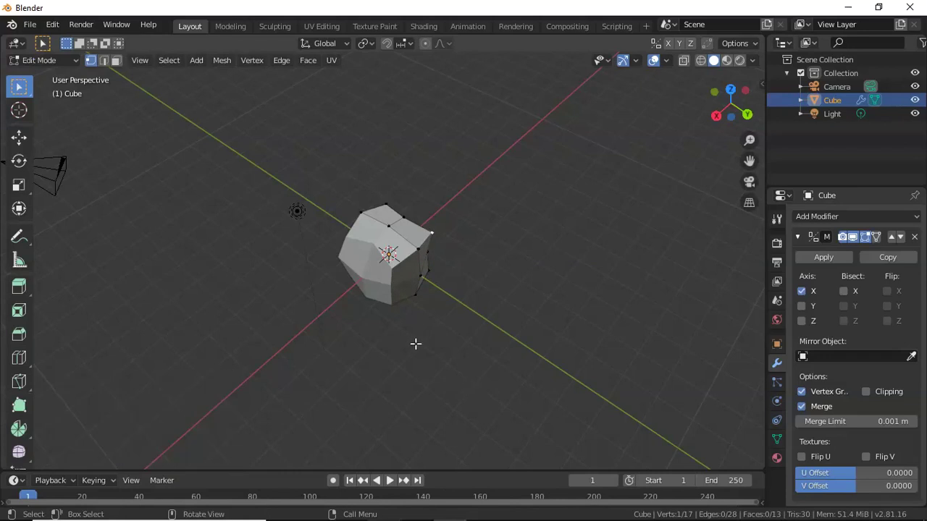
{"action": "key", "text": "g"}
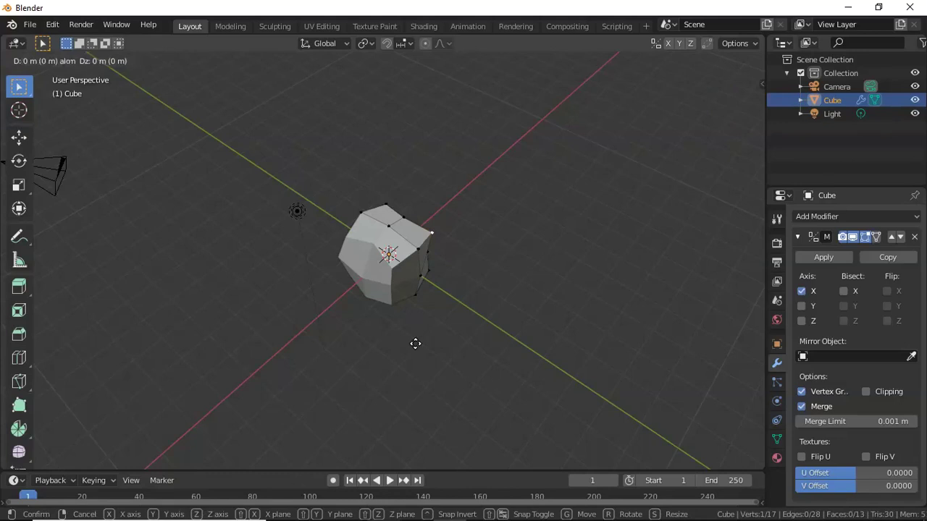
{"action": "key", "text": "x"}
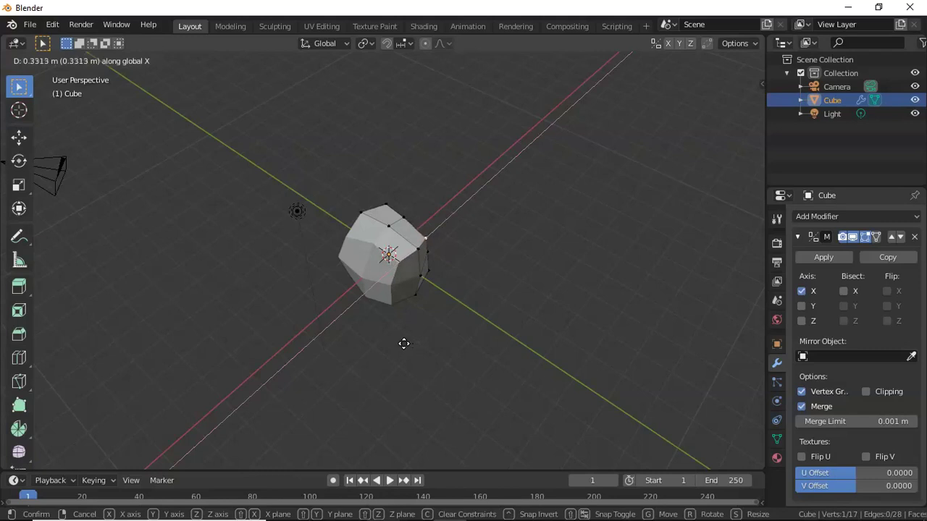
{"action": "left_click", "coordinate": [403, 343]}
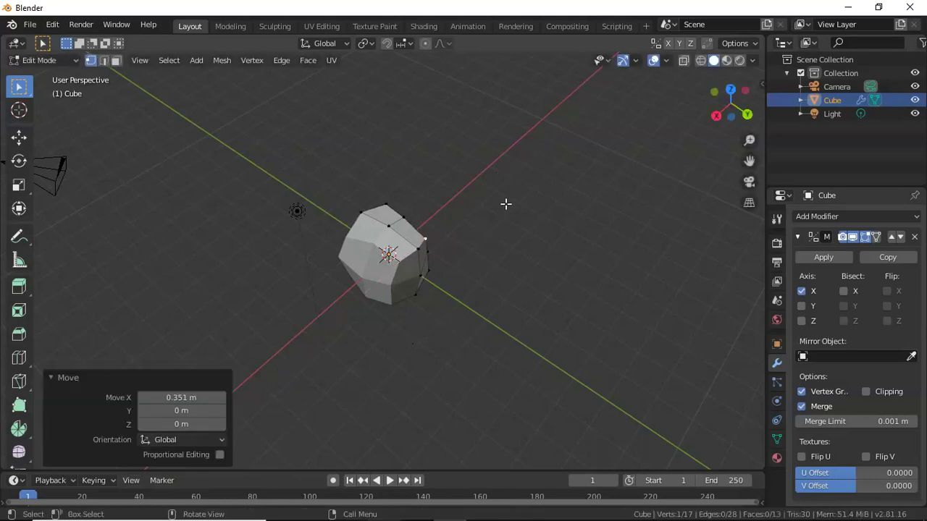
Lower the upper +Y vertex about 0.21 m along Z and move it about -0.168 m along Y
{"action": "left_click_drag", "start_coordinate": [733, 103], "coordinate": [680, 126]}
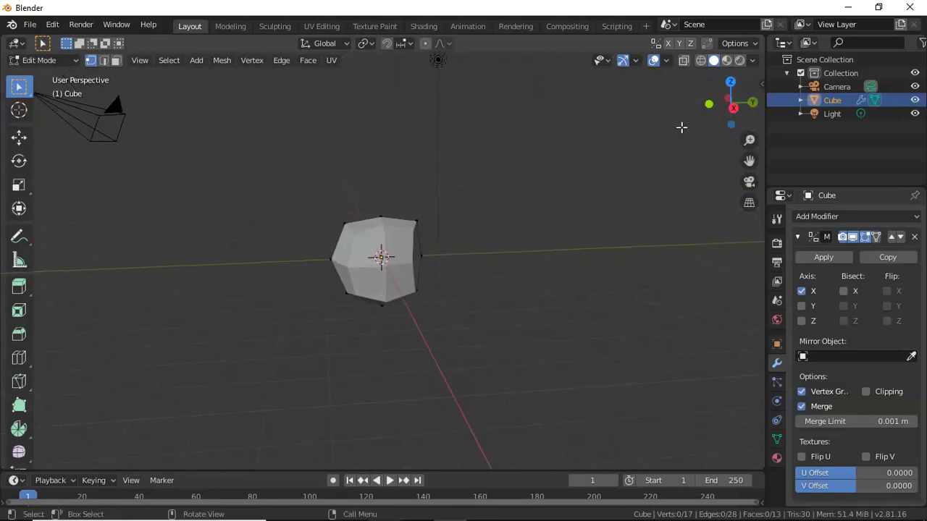
{"action": "left_click", "coordinate": [417, 220]}
{"action": "key", "text": "g"}
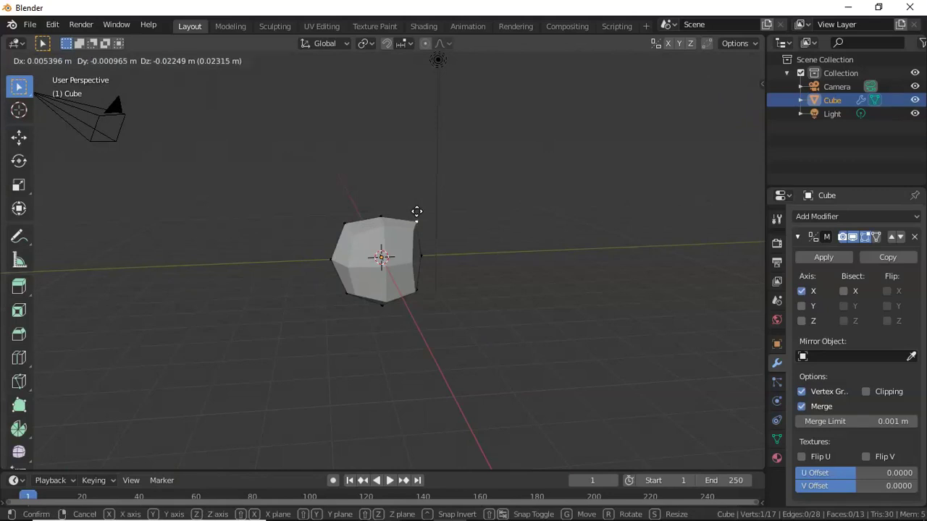
{"action": "key", "text": "z"}
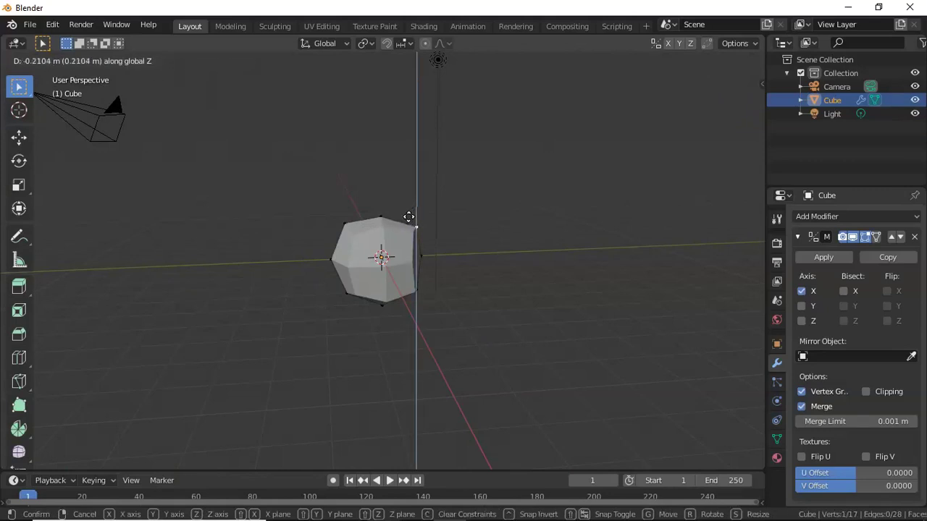
{"action": "left_click", "coordinate": [410, 217]}
{"action": "key", "text": "g"}
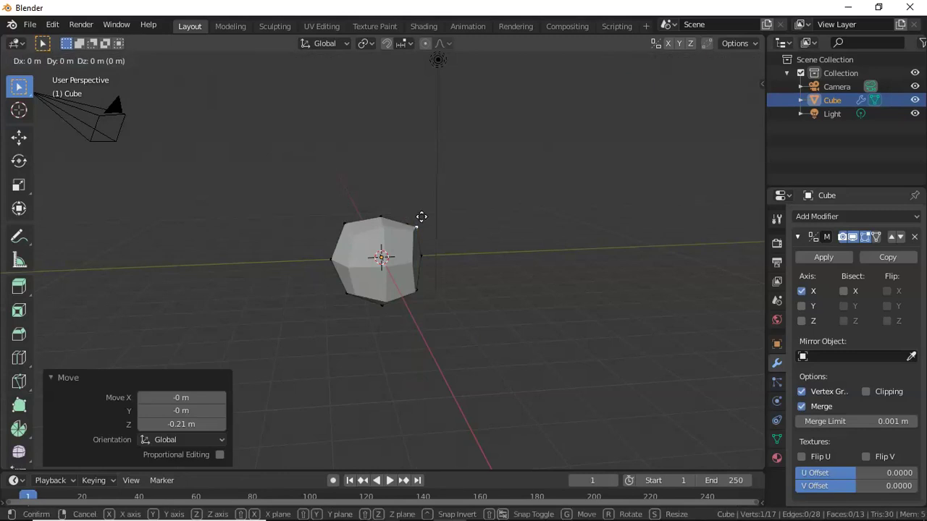
{"action": "key", "text": "x"}
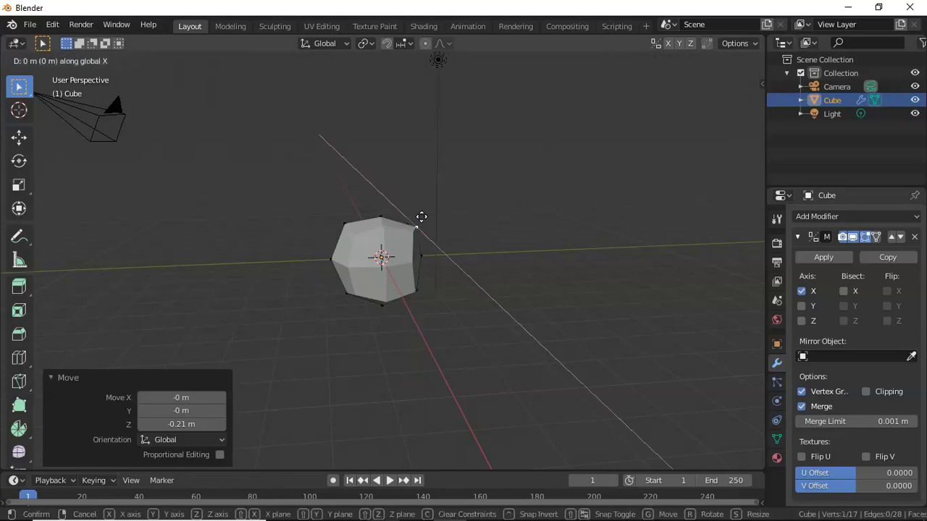
{"action": "key", "text": "y"}
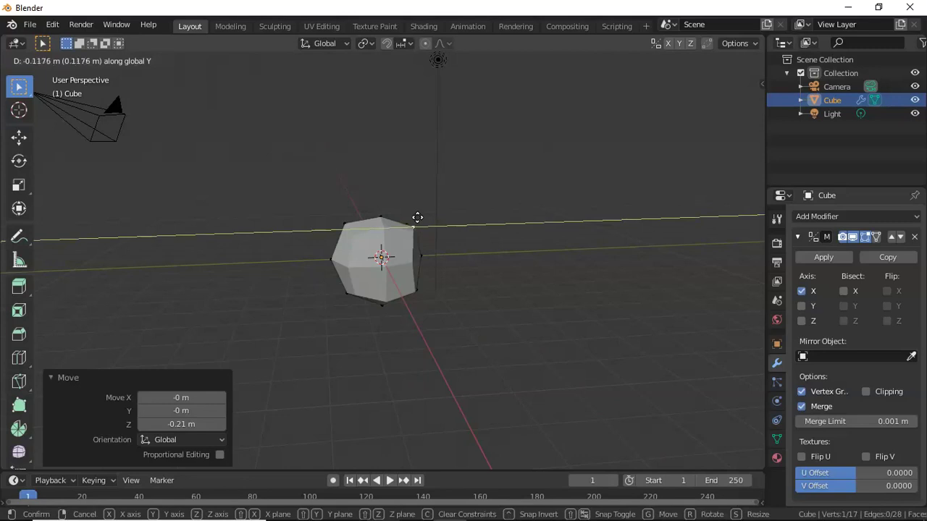
{"action": "left_click", "coordinate": [416, 220]}
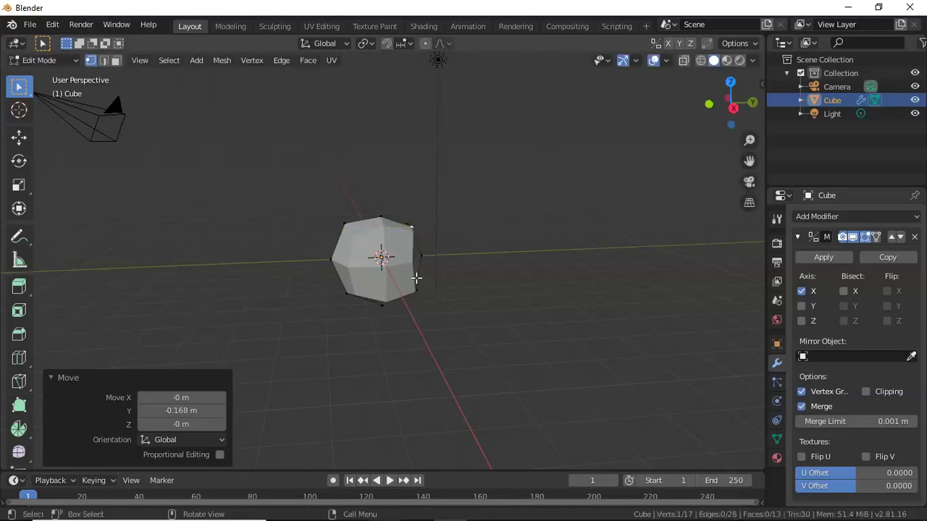
Nudge the upper -X/+Y corner vertex inward about -0.106 m in Y and move the mid-height +Y vertex about -0.184 m along Y
{"action": "left_click_drag", "start_coordinate": [753, 109], "coordinate": [443, 107]}
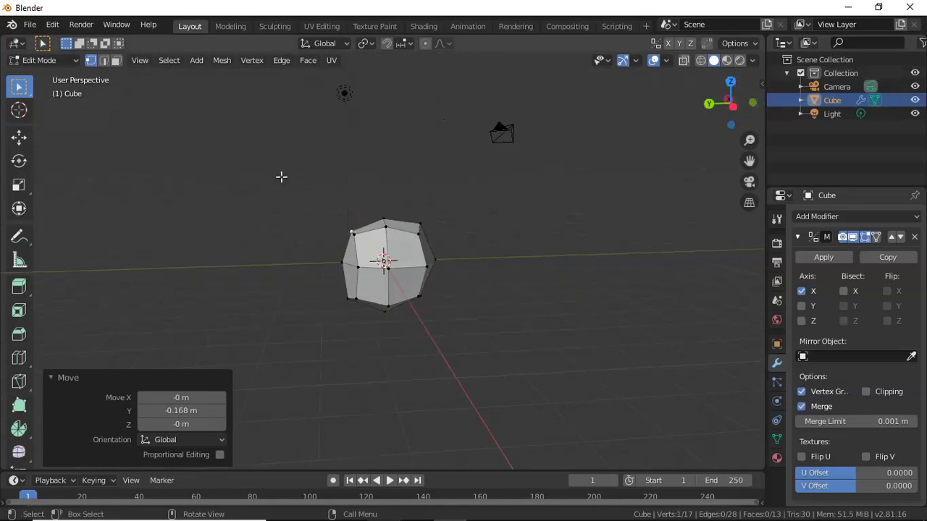
{"action": "left_click", "coordinate": [355, 233]}
{"action": "key", "text": "g"}
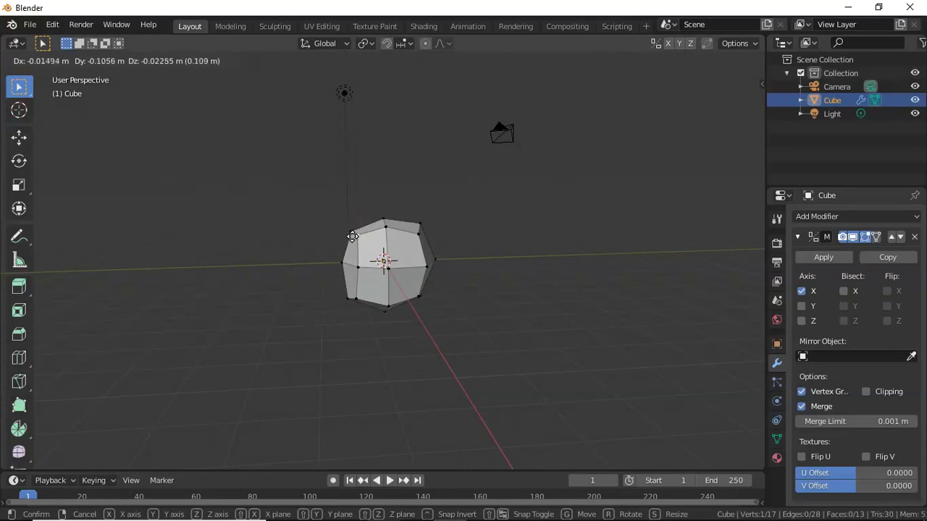
{"action": "left_click", "coordinate": [355, 236]}
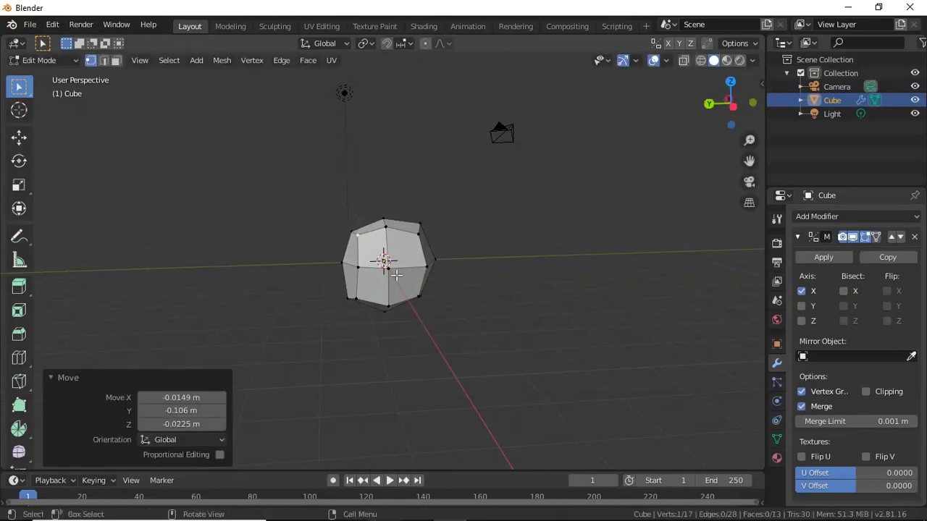
{"action": "left_click", "coordinate": [344, 264]}
{"action": "key", "text": "g"}
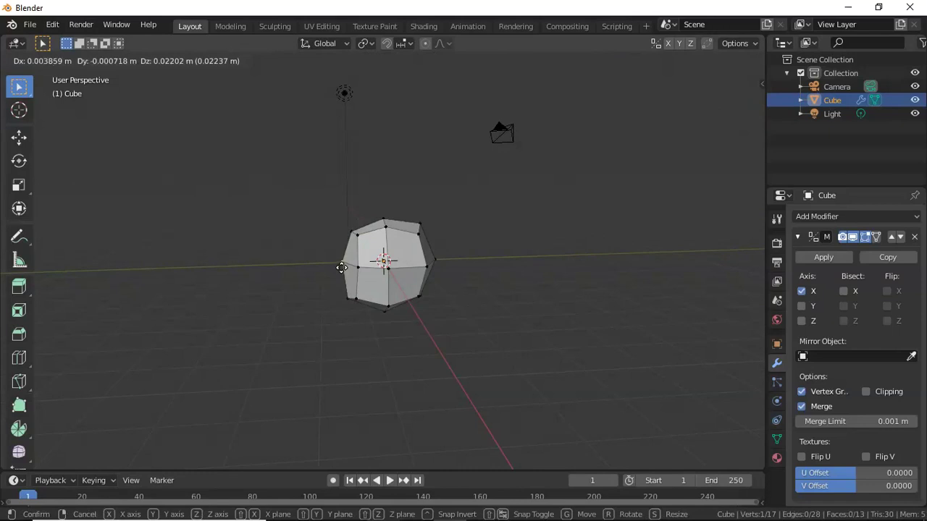
{"action": "key", "text": "y"}
{"action": "left_click", "coordinate": [347, 263]}
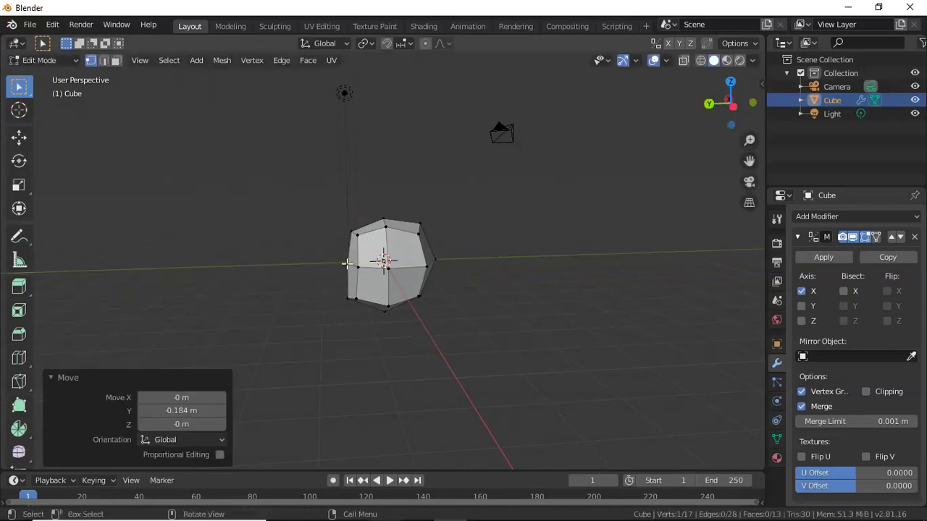
{"action": "left_click", "coordinate": [585, 271]}
Move the mid-height -X side vertex about 0.139 m and the neighbouring -X/-Y corner vertex about 0.171 m along X
{"action": "left_click_drag", "start_coordinate": [708, 106], "coordinate": [557, 115]}
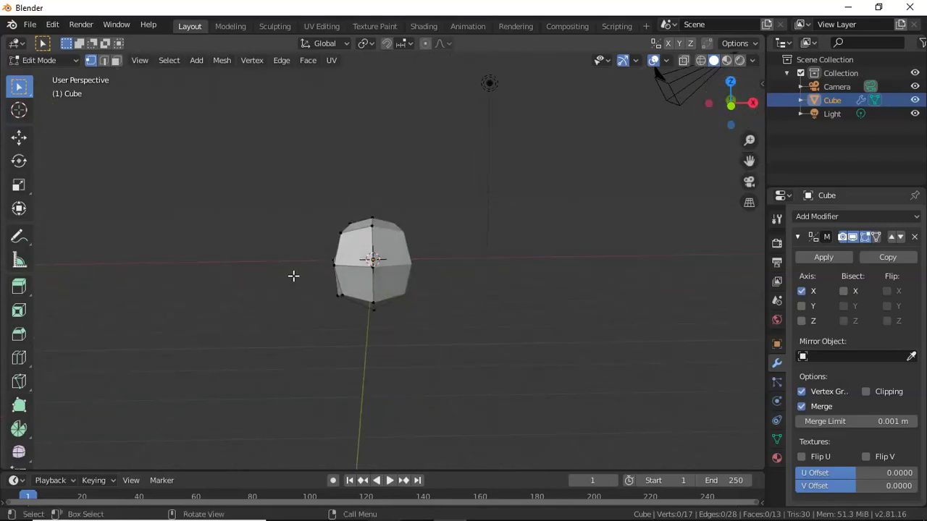
{"action": "left_click", "coordinate": [333, 259]}
{"action": "key", "text": "g"}
{"action": "key", "text": "x"}
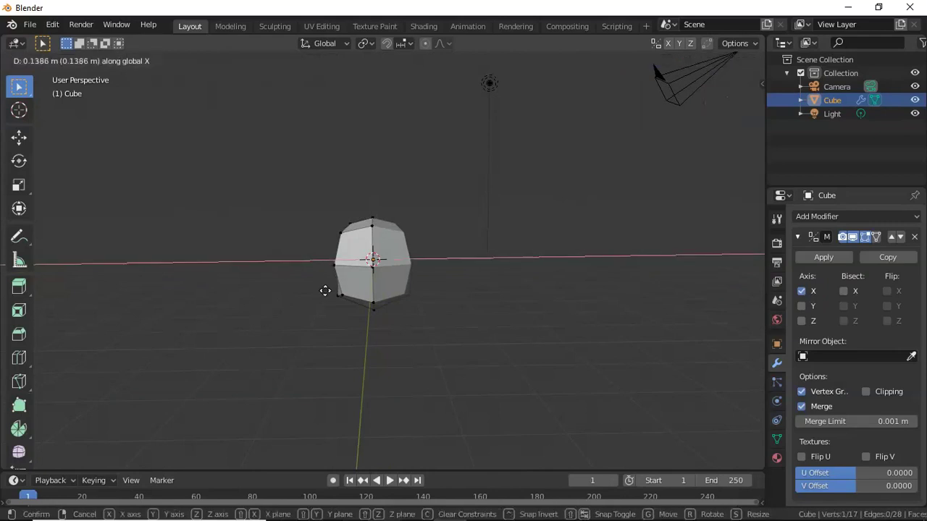
{"action": "left_click", "coordinate": [325, 291]}
{"action": "left_click", "coordinate": [332, 265]}
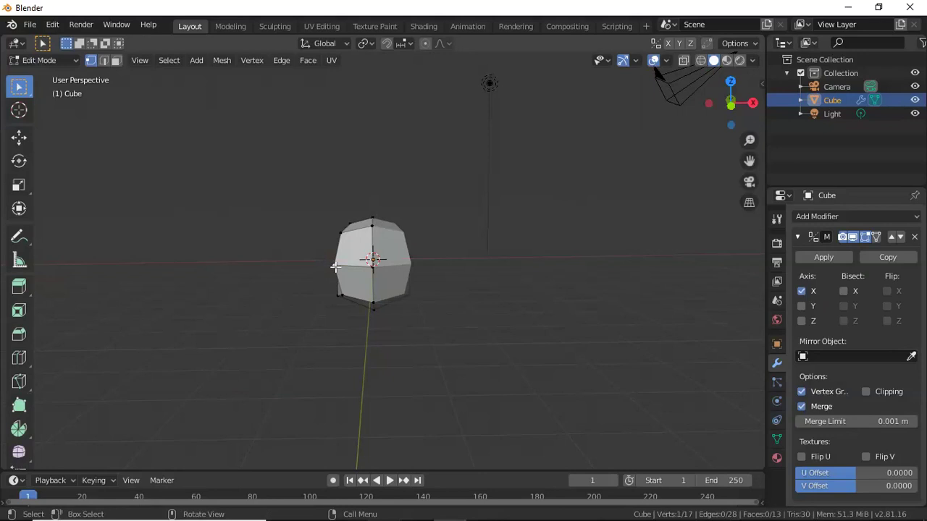
{"action": "key", "text": "g"}
{"action": "key", "text": "x"}
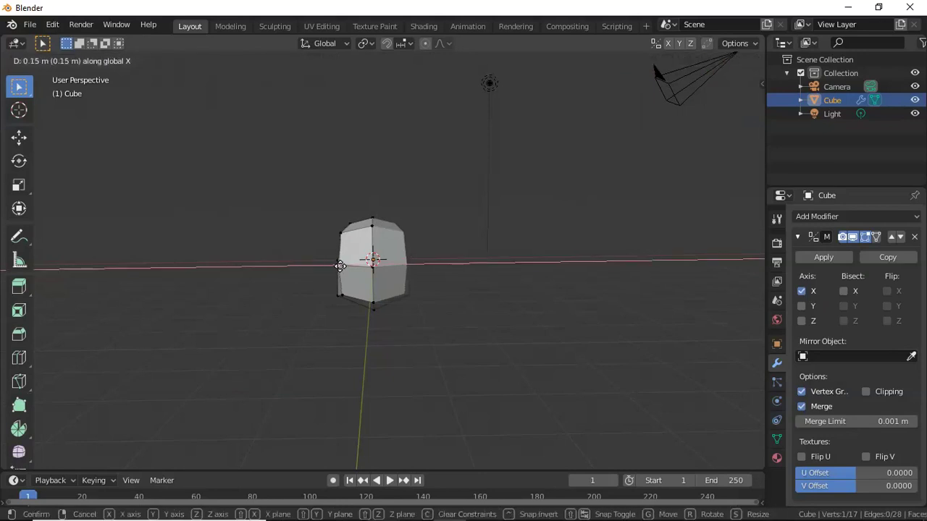
{"action": "left_click", "coordinate": [341, 265]}
Move the lower -X side vertex about 0.218 m and the mid-height -X side vertex about 0.069 m along X
{"action": "left_click_drag", "start_coordinate": [714, 107], "coordinate": [685, 124]}
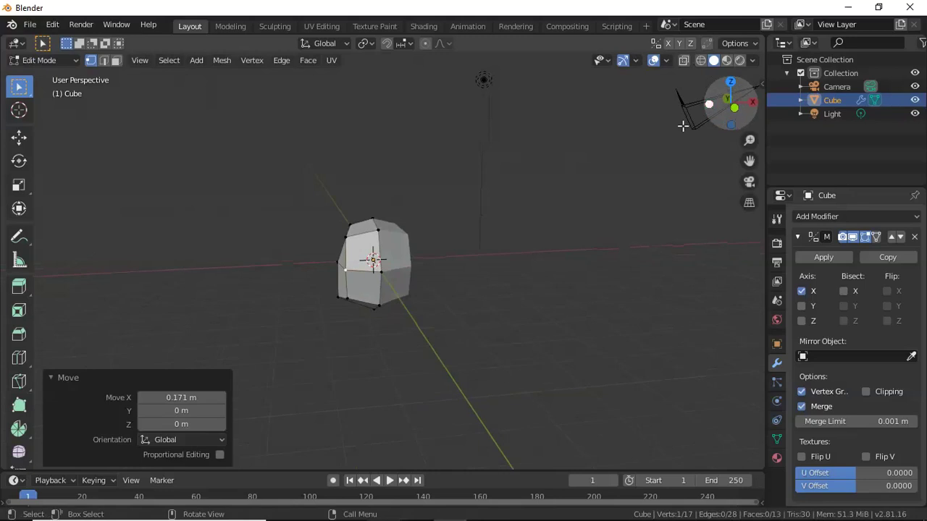
{"action": "left_click", "coordinate": [338, 297]}
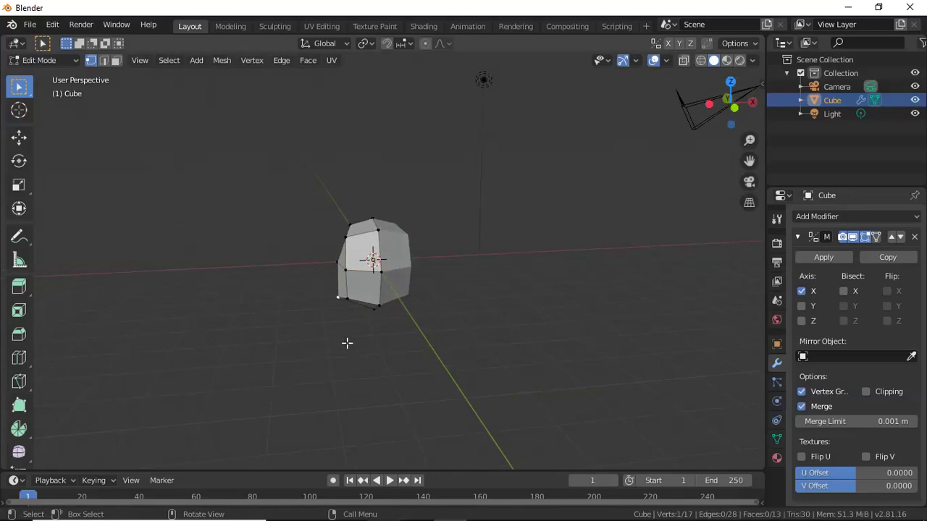
{"action": "key", "text": "g"}
{"action": "key", "text": "x"}
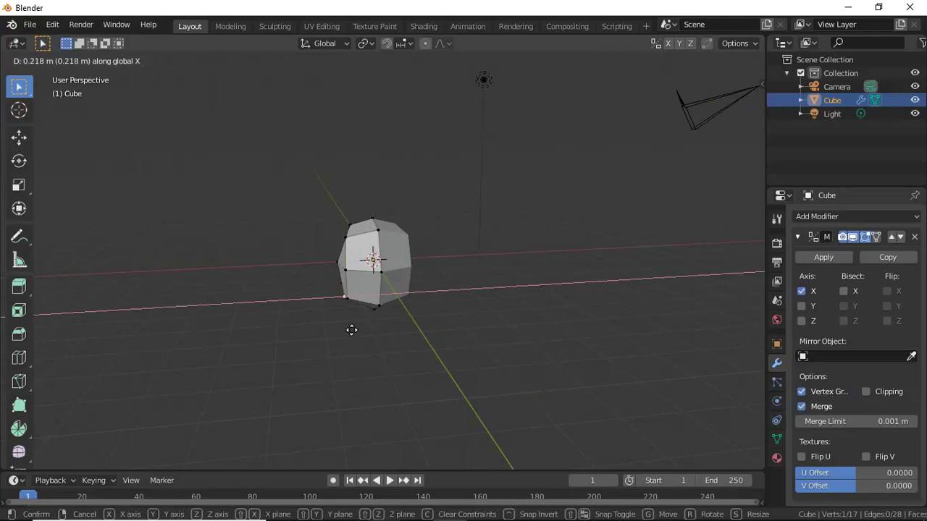
{"action": "left_click", "coordinate": [351, 330]}
{"action": "left_click", "coordinate": [337, 264]}
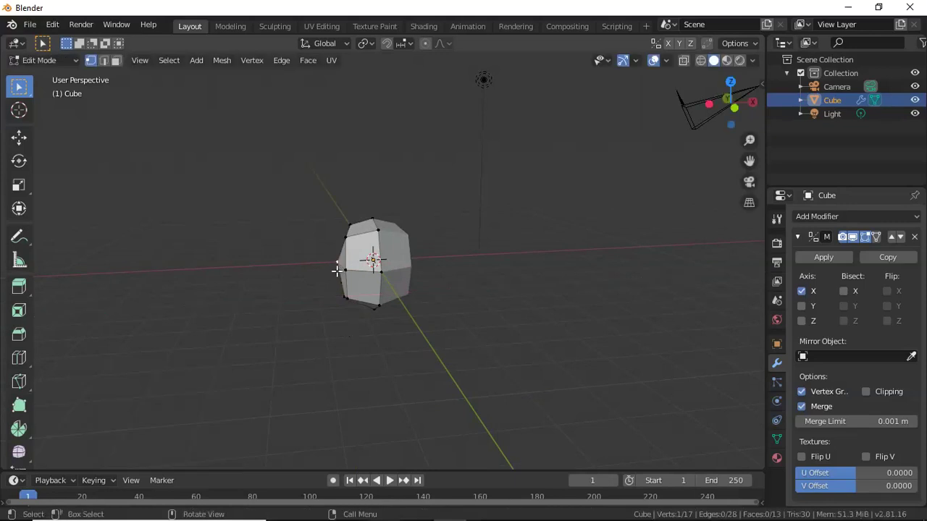
{"action": "key", "text": "g"}
{"action": "key", "text": "x"}
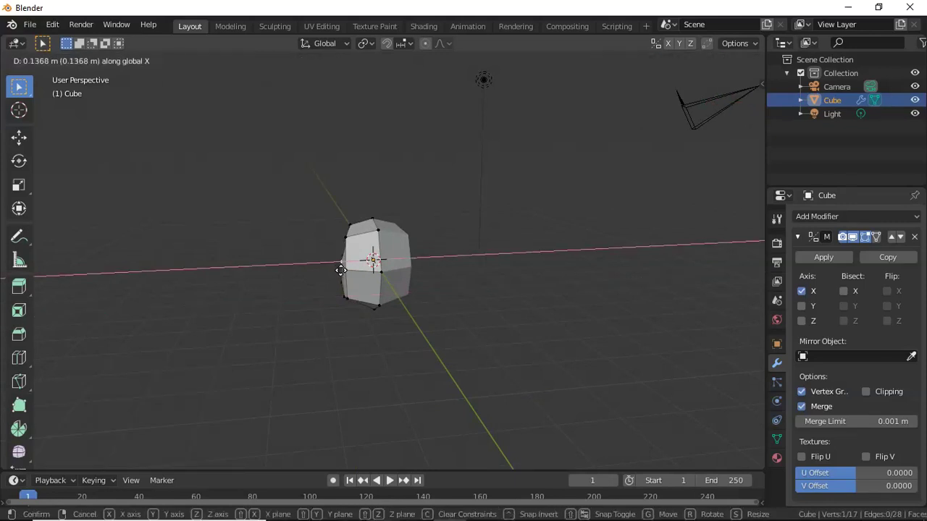
{"action": "left_click", "coordinate": [339, 265]}
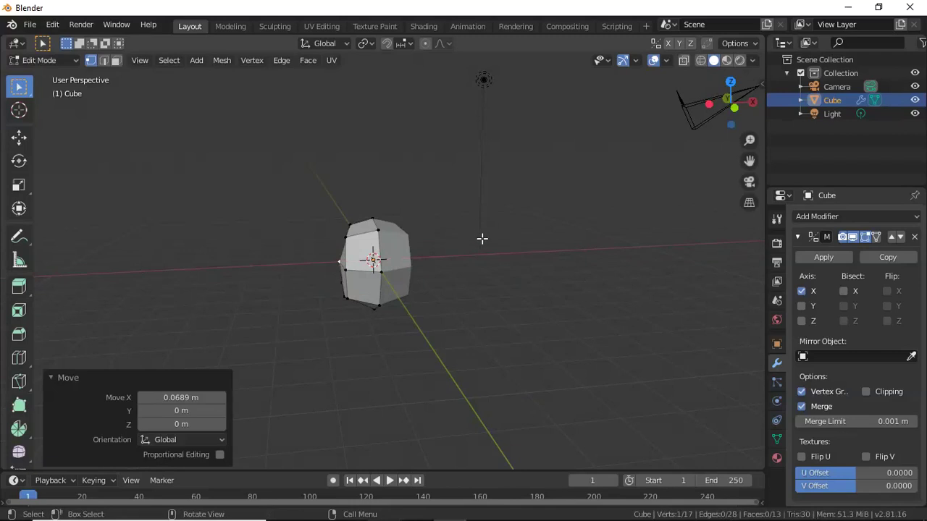
Move the upper -X side vertex outward about -0.16 m along X and clear the selection
{"action": "left_click_drag", "start_coordinate": [728, 101], "coordinate": [268, 248]}
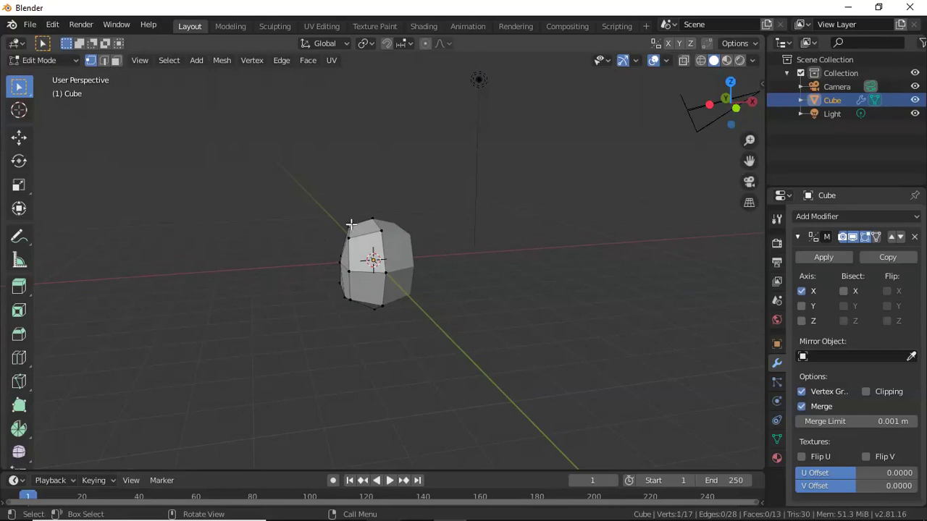
{"action": "key", "text": "g"}
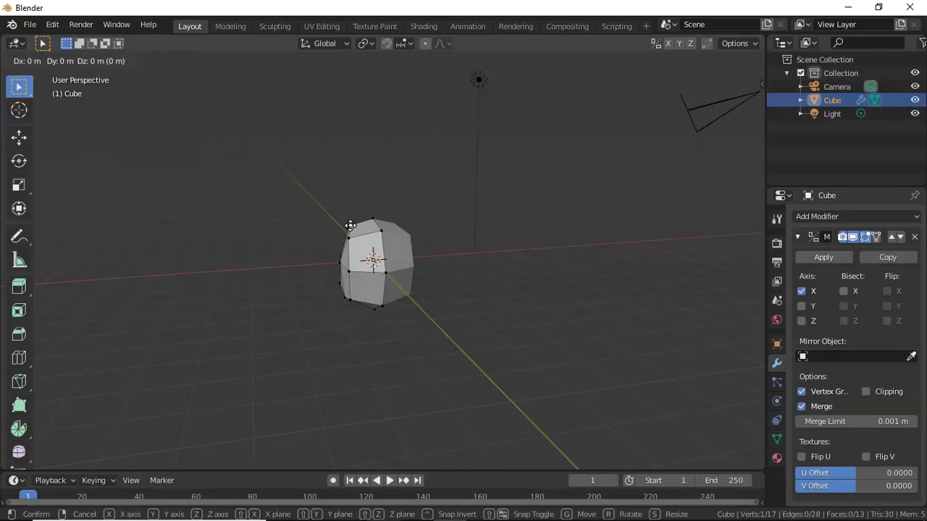
{"action": "key", "text": "x"}
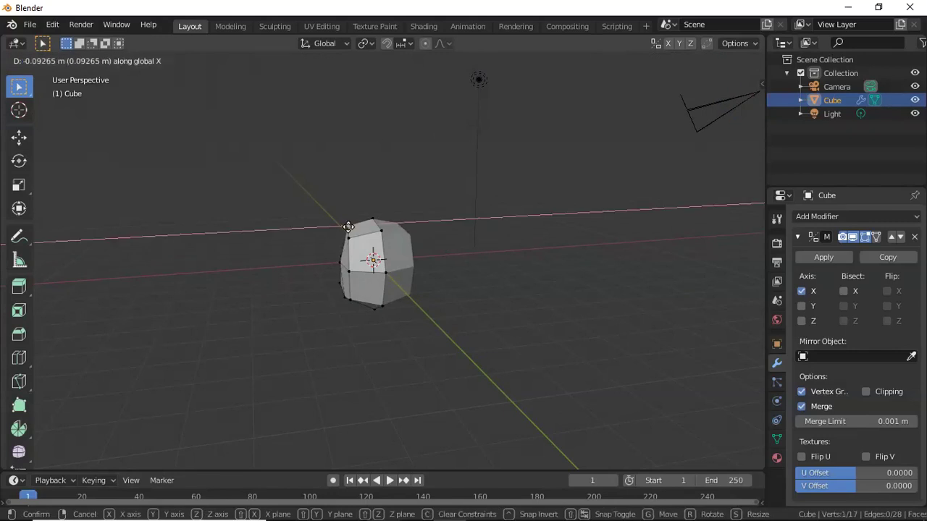
{"action": "left_click", "coordinate": [346, 229]}
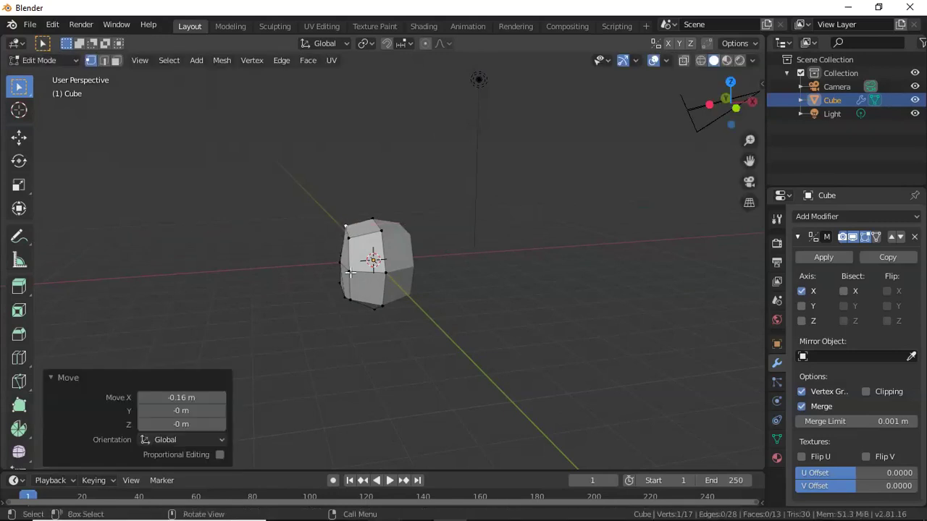
{"action": "left_click", "coordinate": [472, 269]}
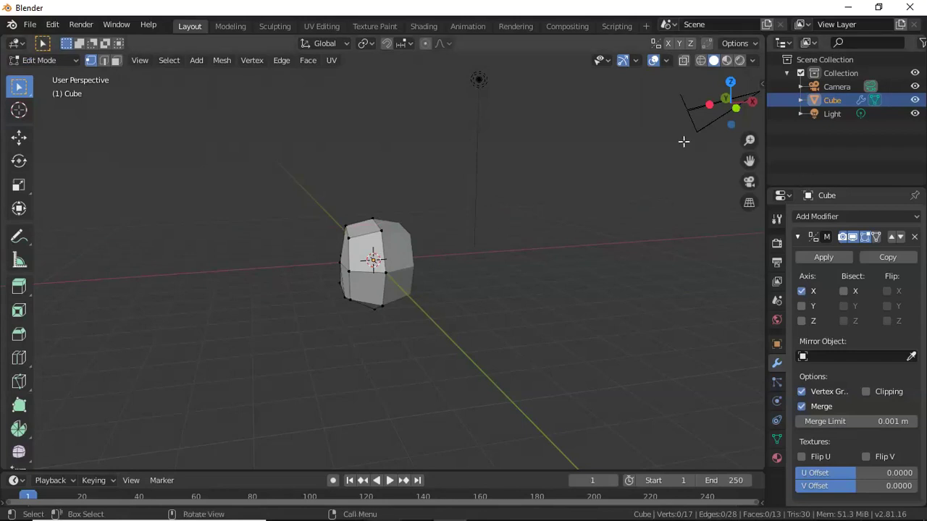
Move the lower -X/+Y corner vertex freely about 0.303 m in X, -0.048 m in Y and 0.157 m in Z
{"action": "left_click_drag", "start_coordinate": [717, 96], "coordinate": [91, 88]}
{"action": "left_click", "coordinate": [427, 293]}
{"action": "key", "text": "g"}
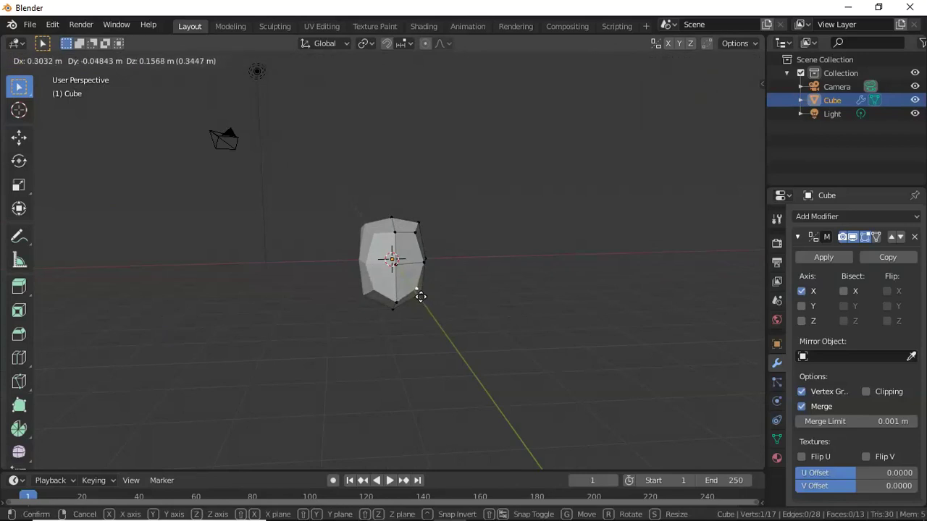
{"action": "left_click", "coordinate": [421, 297]}
{"action": "left_click", "coordinate": [488, 302]}
{"action": "mouse_move", "coordinate": [728, 120]}
{"action": "left_mouse_down"}
{"action": "mouse_move", "coordinate": [701, 107]}
{"action": "mouse_move", "coordinate": [627, 134]}
{"action": "mouse_move", "coordinate": [468, 143]}
{"action": "mouse_move", "coordinate": [462, 90]}
{"action": "mouse_move", "coordinate": [421, 107]}
{"action": "mouse_move", "coordinate": [430, 114]}
{"action": "mouse_move", "coordinate": [418, 108]}
{"action": "mouse_move", "coordinate": [644, 142]}
{"action": "mouse_move", "coordinate": [705, 172]}
{"action": "mouse_move", "coordinate": [720, 131]}
{"action": "left_mouse_up"}
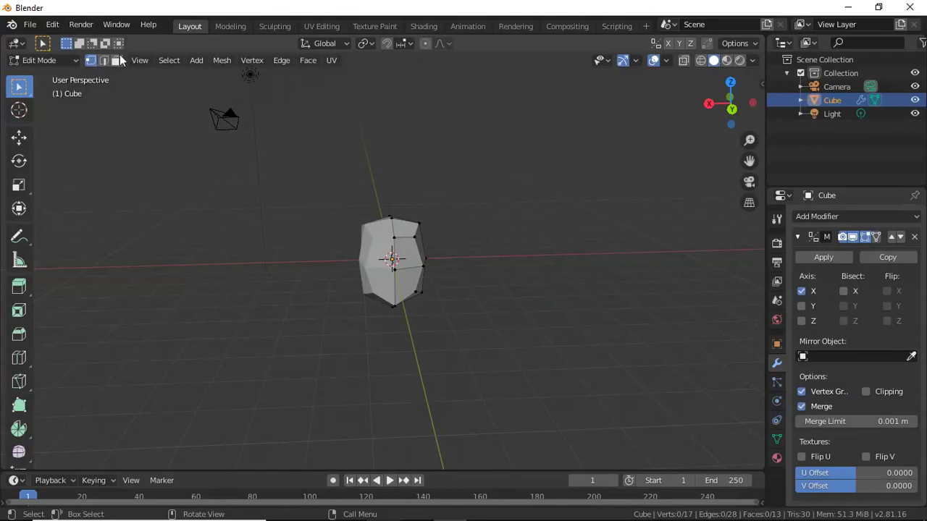
Switch to face selection and select the lower +Y face of the -X half
{"action": "left_click", "coordinate": [120, 56]}
{"action": "left_click", "coordinate": [407, 280]}
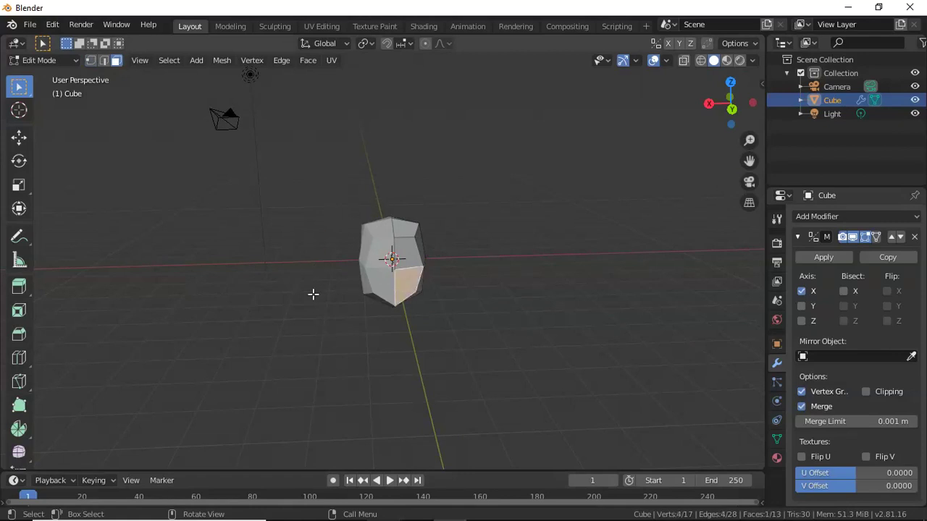
{"action": "key", "text": "alt+a"}
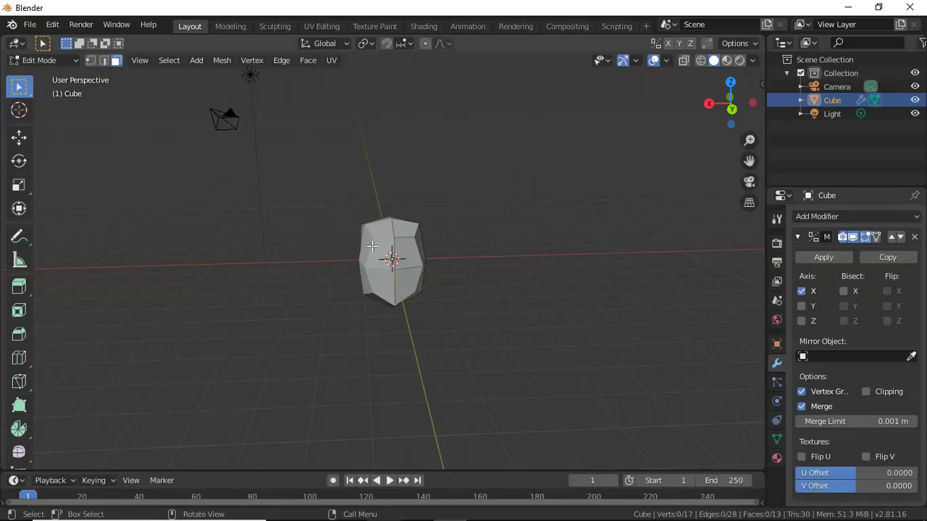
{"action": "left_click", "coordinate": [409, 277]}
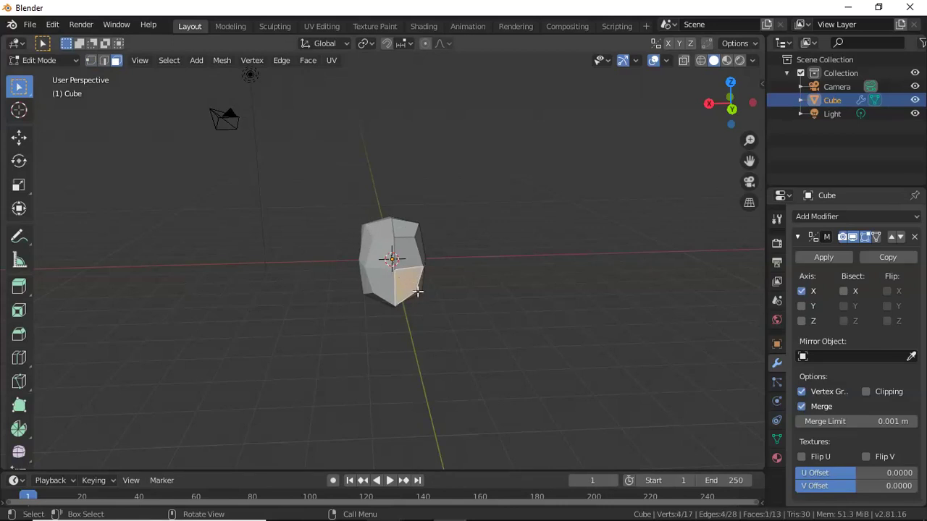
{"action": "left_click_drag", "start_coordinate": [733, 103], "coordinate": [710, 124]}
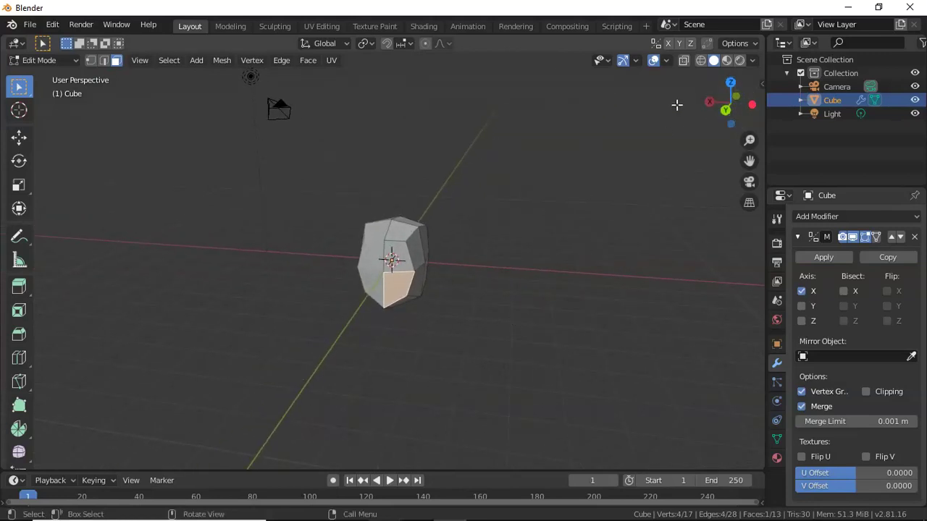
Try to stretch the upper +Y face of the -X half along Z by a factor of about 1.504
{"action": "left_click", "coordinate": [409, 267]}
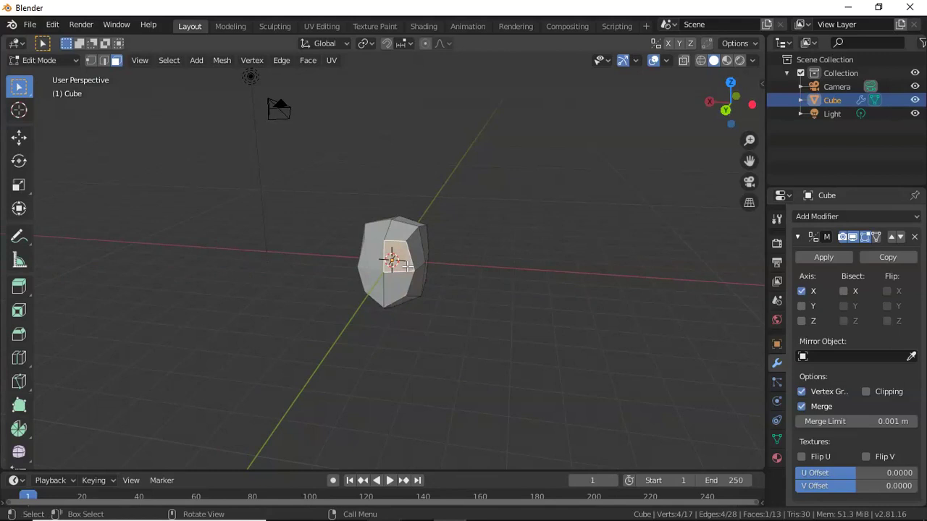
{"action": "key", "text": "s"}
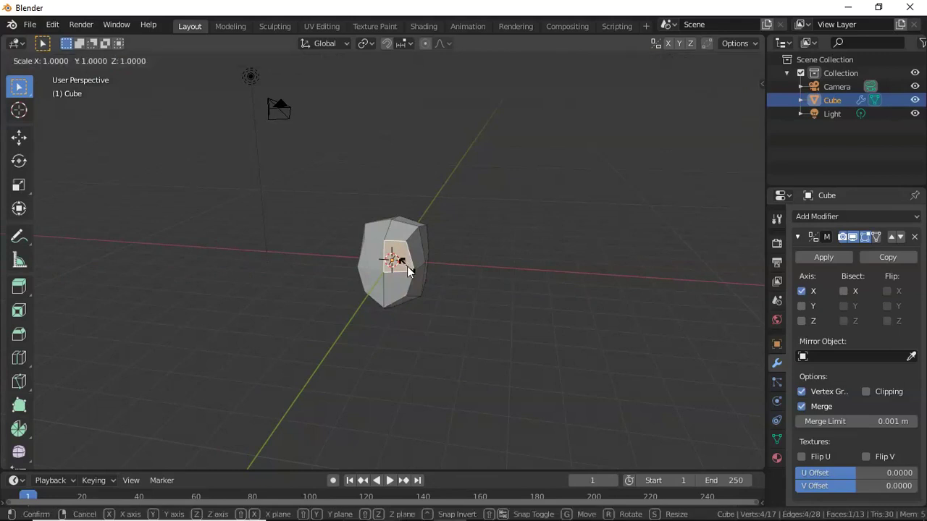
{"action": "key", "text": "z"}
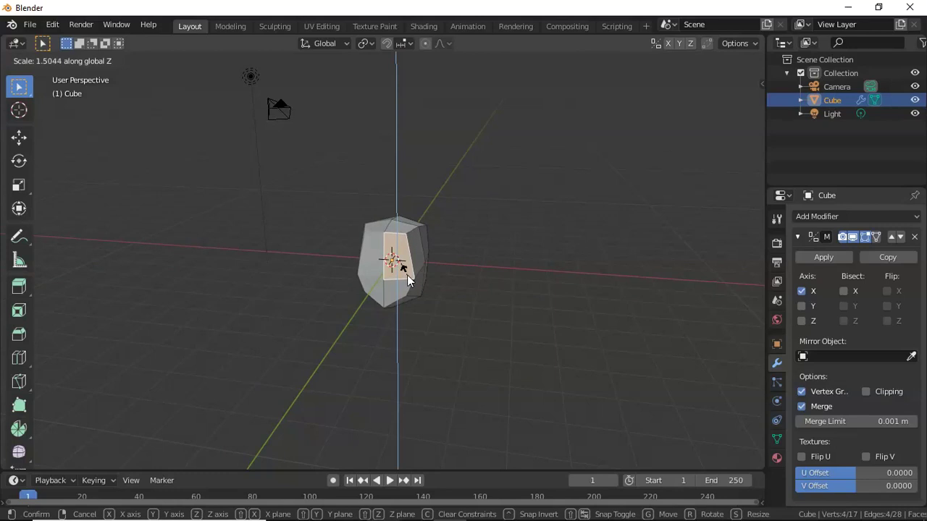
{"action": "left_click", "coordinate": [407, 281]}
{"action": "left_click_drag", "start_coordinate": [727, 104], "coordinate": [666, 90]}
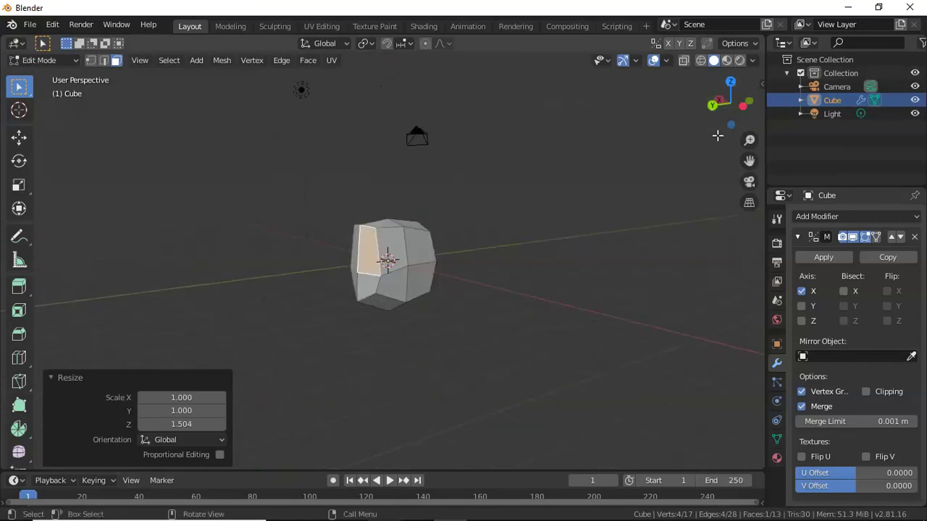
Scale the lower +Y face of the -X half along Z by a factor of about 1.38
{"action": "left_click", "coordinate": [371, 282]}
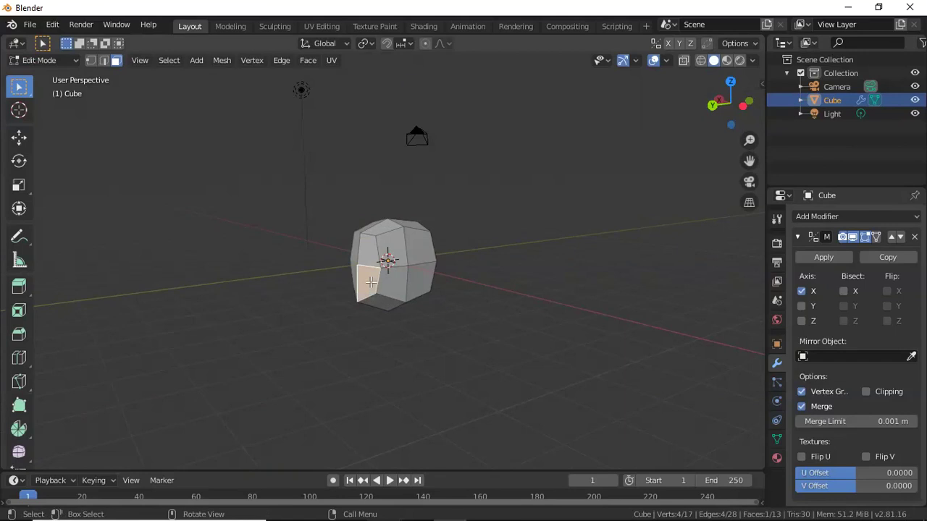
{"action": "key", "text": "s"}
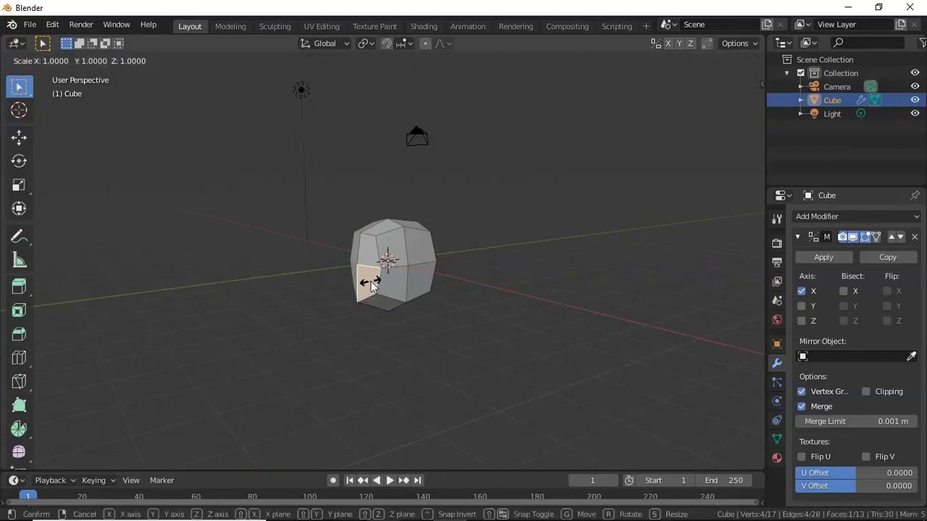
{"action": "key", "text": "z"}
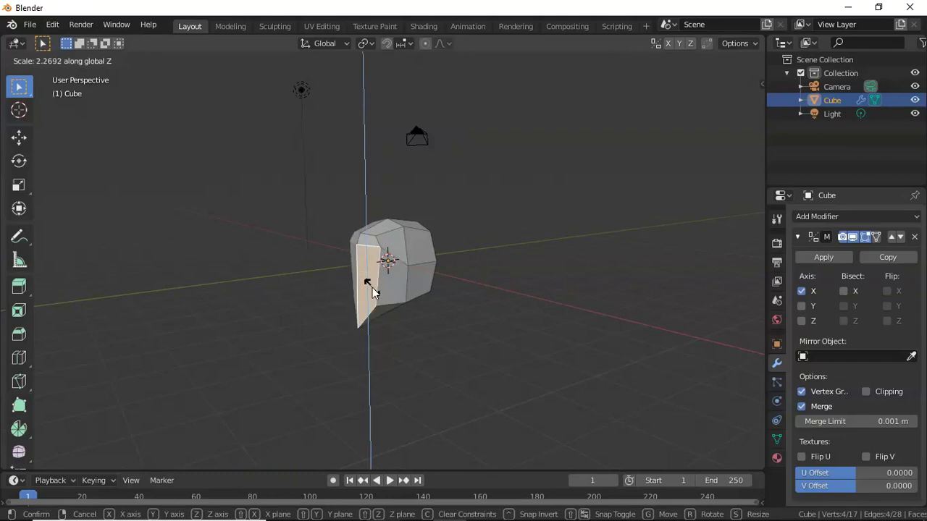
{"action": "left_click", "coordinate": [372, 288]}
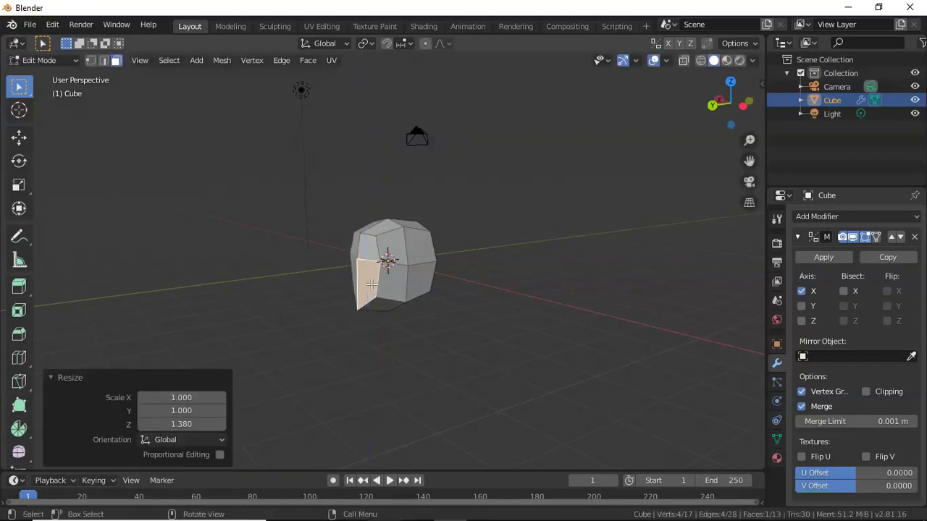
{"action": "left_click", "coordinate": [414, 347]}
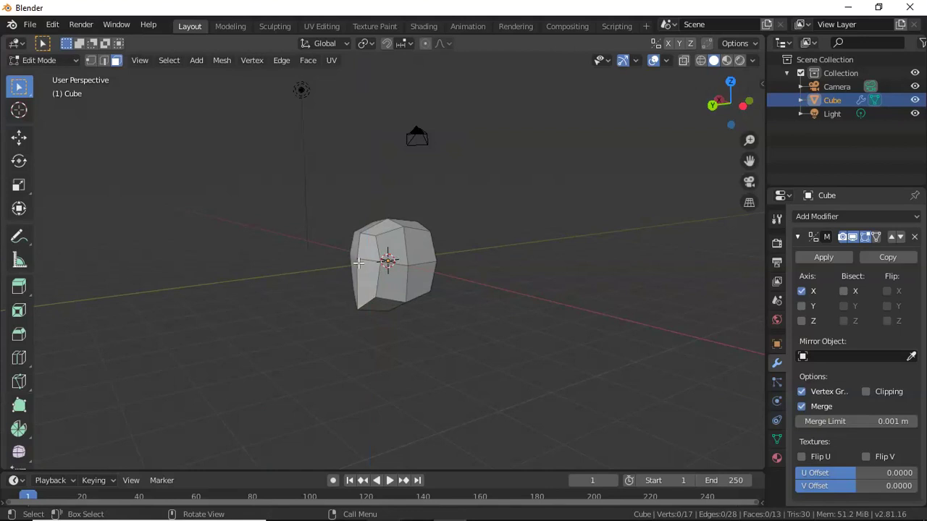
Stretch the lower -X side face next to the +Y corner slightly along Z
{"action": "left_click_drag", "start_coordinate": [724, 106], "coordinate": [63, 121]}
{"action": "left_click", "coordinate": [419, 284]}
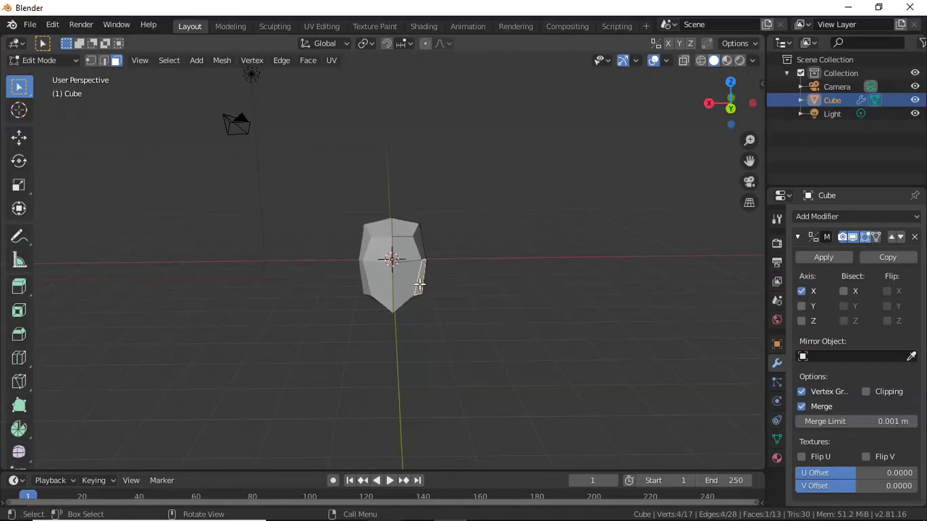
{"action": "key", "text": "s"}
{"action": "key", "text": "z"}
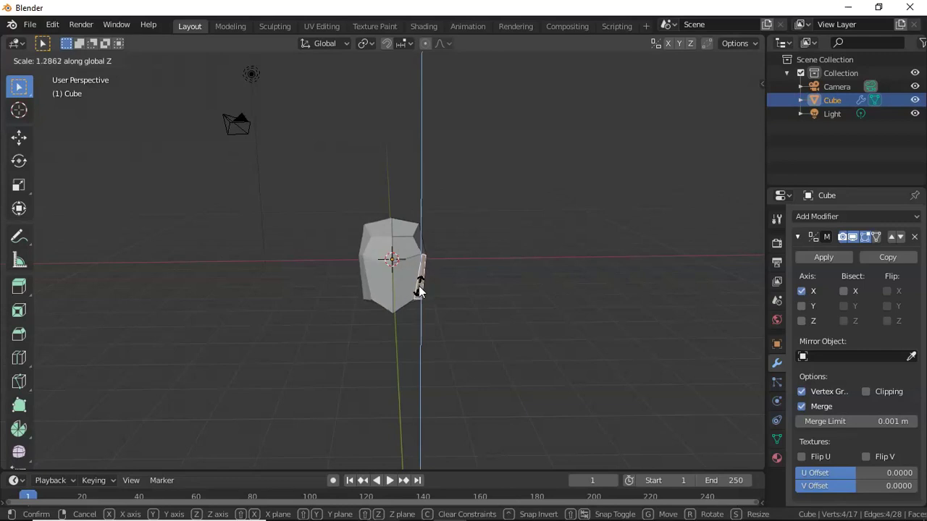
{"action": "left_click", "coordinate": [420, 290]}
{"action": "left_click", "coordinate": [462, 277]}
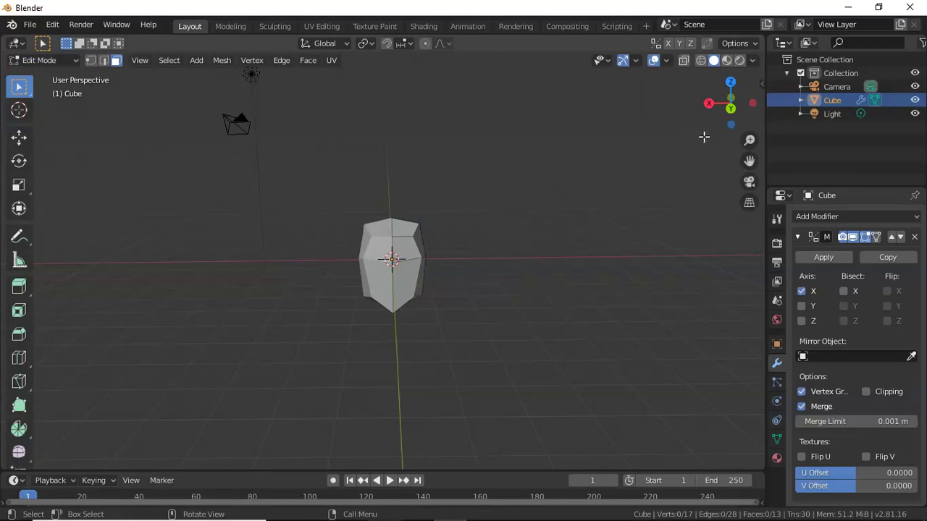
Scale the +Y-side bottom face of the -X half along Y by a factor of about 1.606
{"action": "left_click_drag", "start_coordinate": [730, 108], "coordinate": [739, 396]}
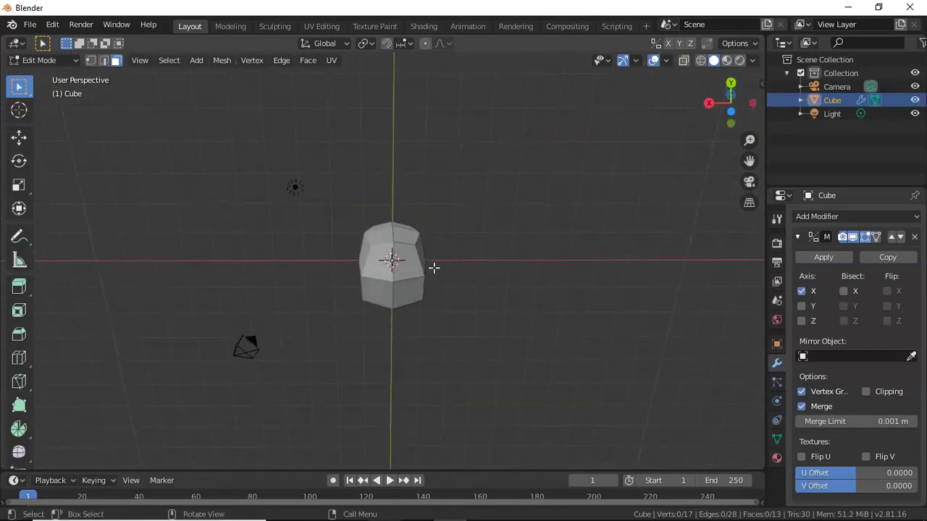
{"action": "left_click", "coordinate": [406, 271]}
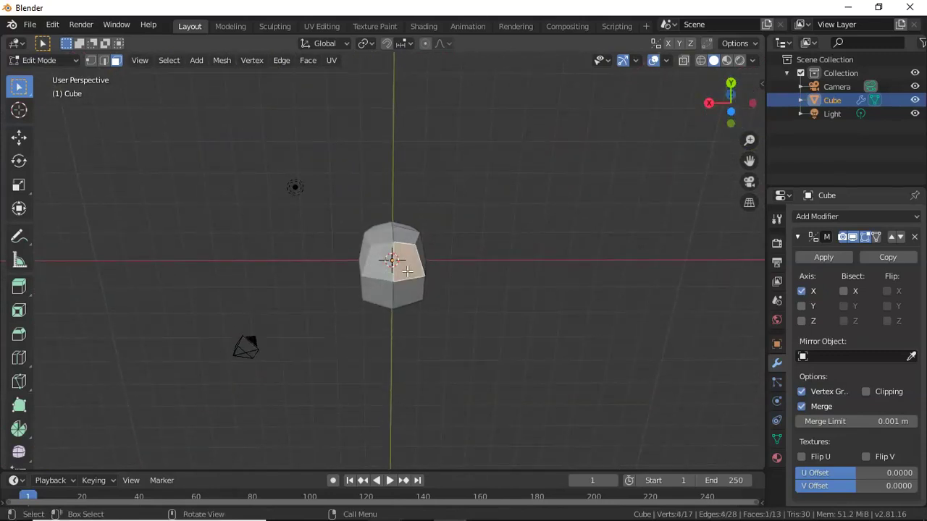
{"action": "key", "text": "s"}
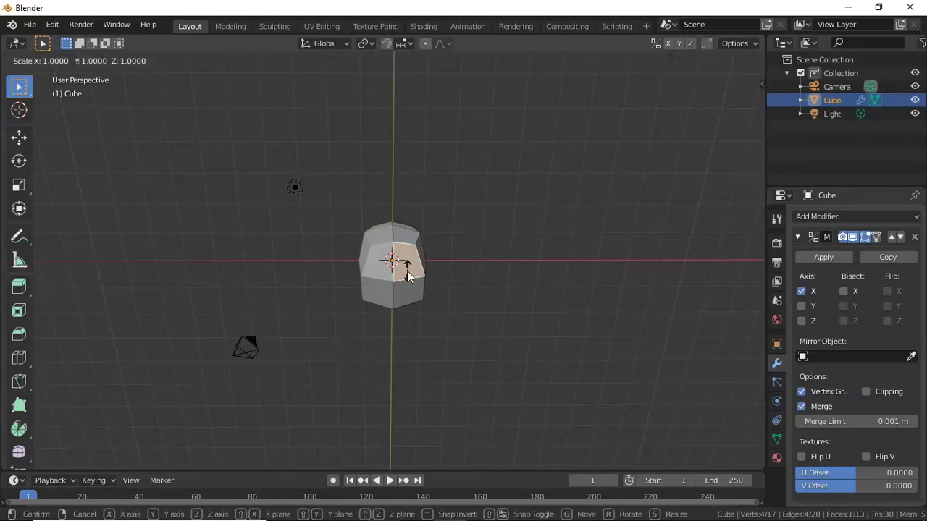
{"action": "key", "text": "y"}
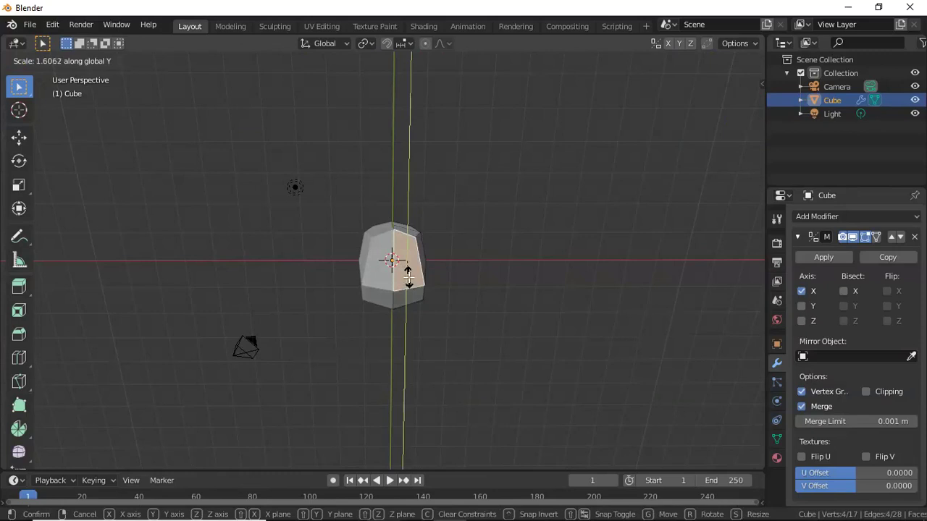
{"action": "left_click", "coordinate": [409, 276]}
Try to move the -X half's +Y-side bottom face about -0.477 m along Y, and undo this move and the preceding Y scaling
{"action": "left_click_drag", "start_coordinate": [730, 107], "coordinate": [730, 136]}
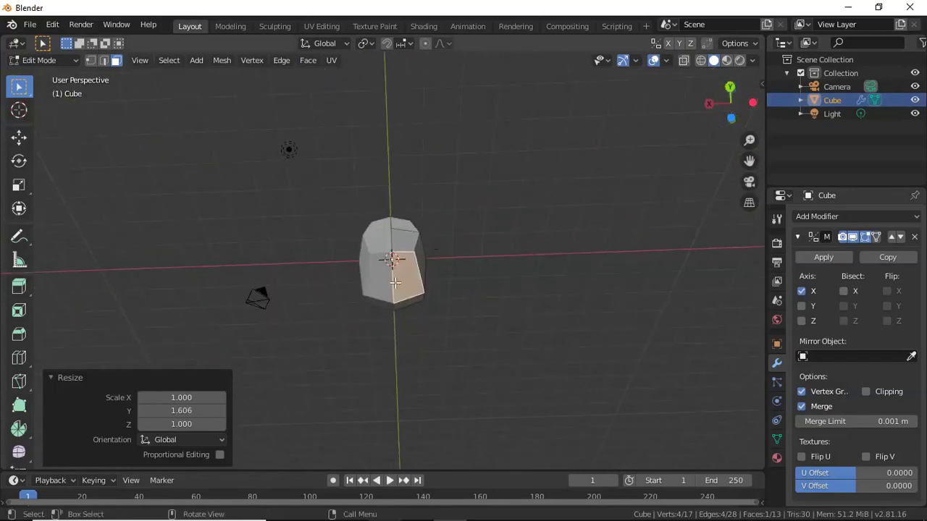
{"action": "key", "text": "g"}
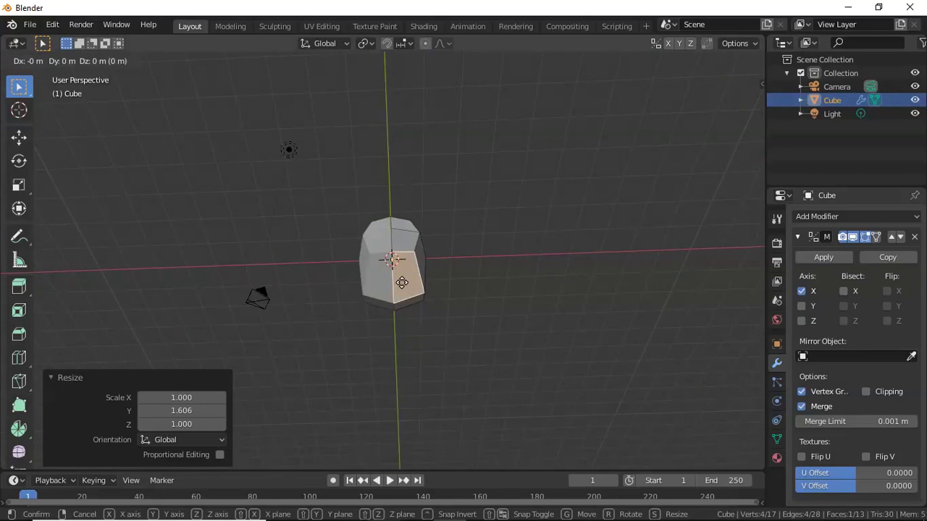
{"action": "key", "text": "y"}
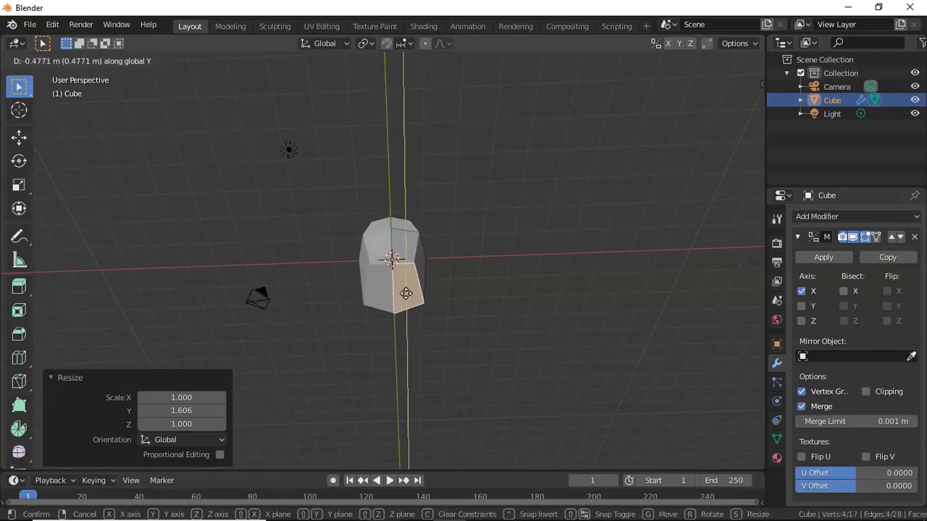
{"action": "left_click", "coordinate": [407, 294]}
{"action": "left_click_drag", "start_coordinate": [731, 105], "coordinate": [561, 175]}
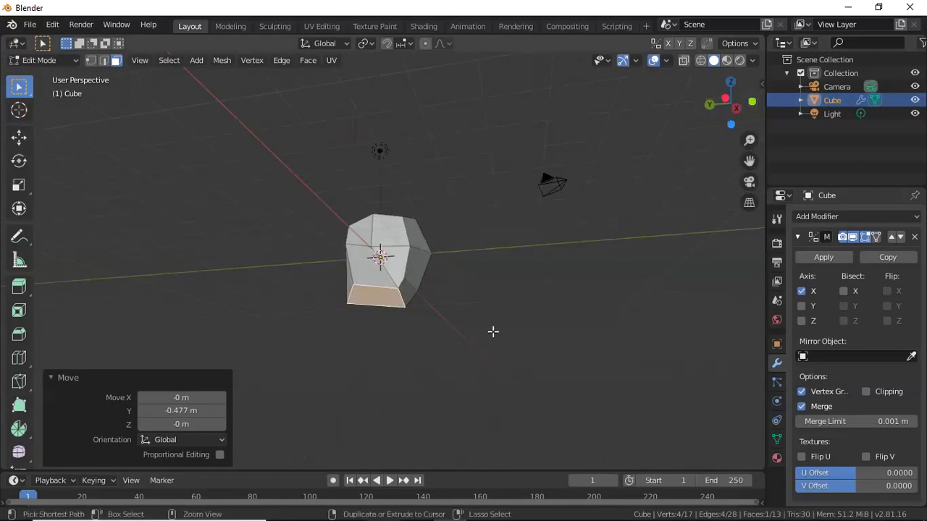
{"action": "left_click", "coordinate": [378, 301], "text": "ctrl"}
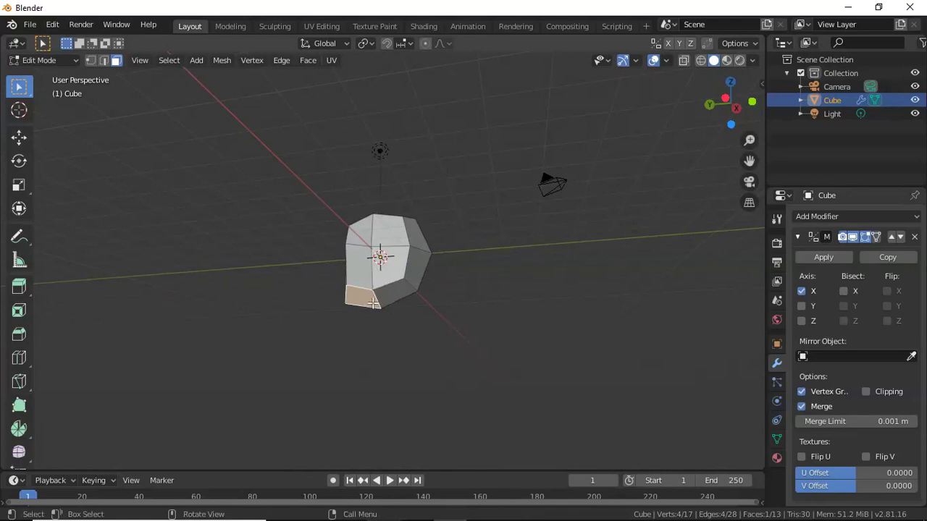
Scale the +Y-side bottom face of the -X half along Y by a factor of about 1.48 and deselect it
{"action": "key", "text": "s"}
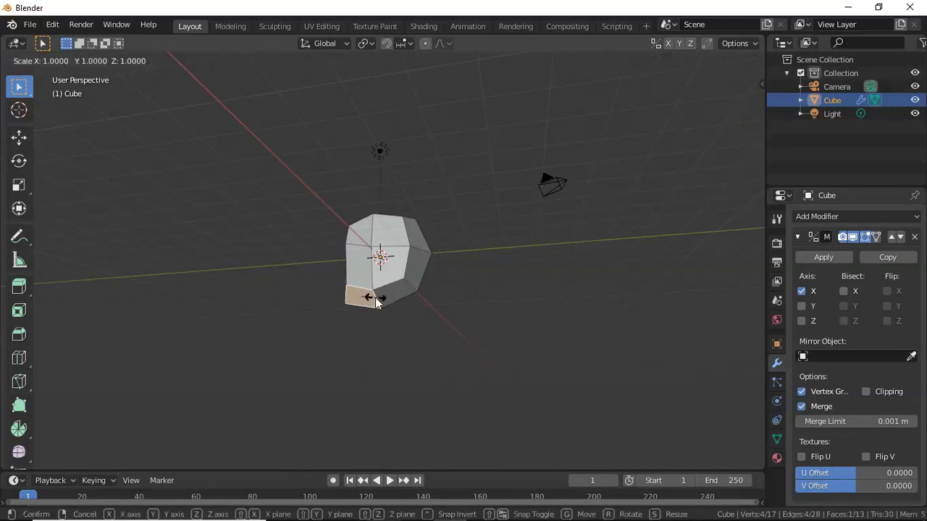
{"action": "key", "text": "y"}
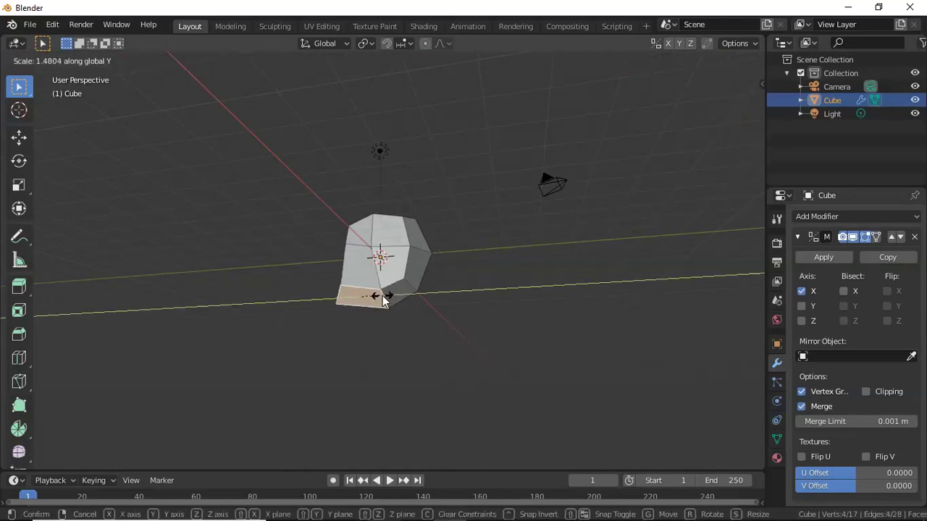
{"action": "left_click", "coordinate": [383, 300]}
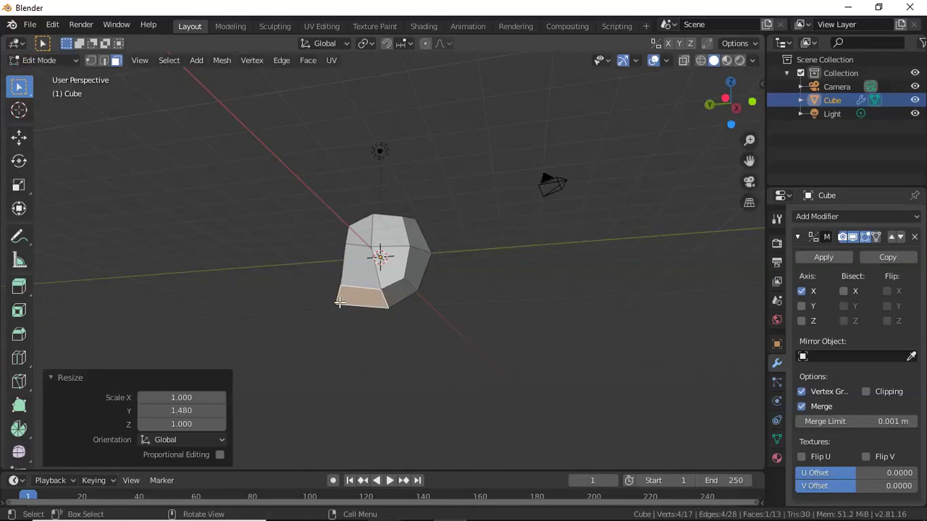
{"action": "left_click", "coordinate": [336, 327]}
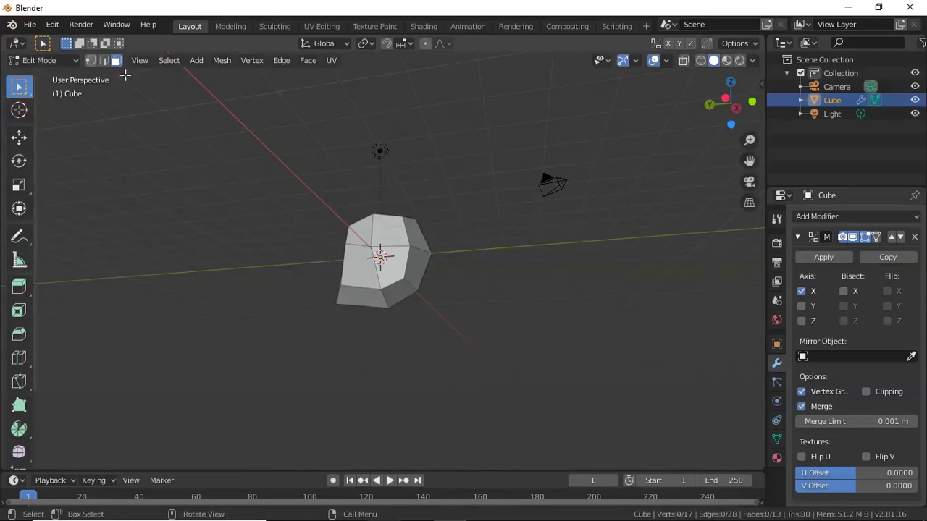
In vertex selection mode, move the bottom centre-seam vertex at the +Y end about -0.722 m along Y
{"action": "left_click", "coordinate": [90, 60]}
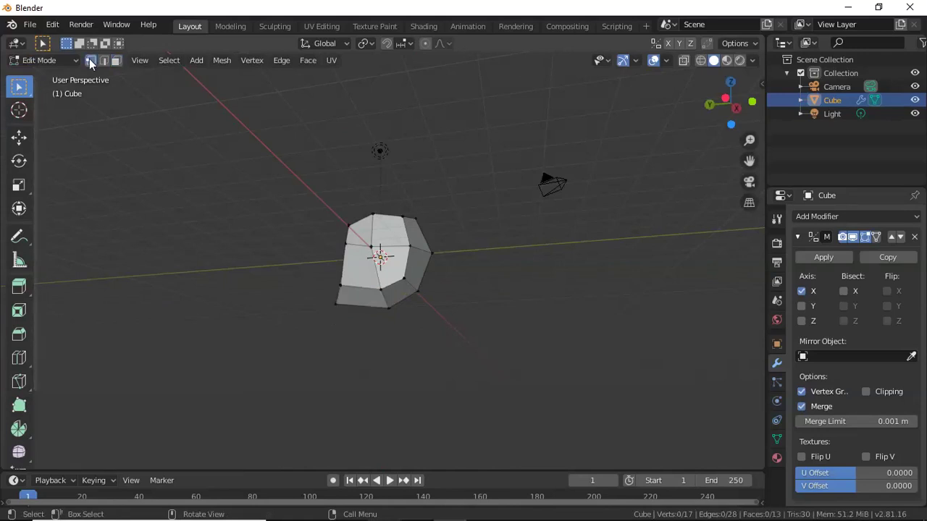
{"action": "left_click", "coordinate": [336, 304]}
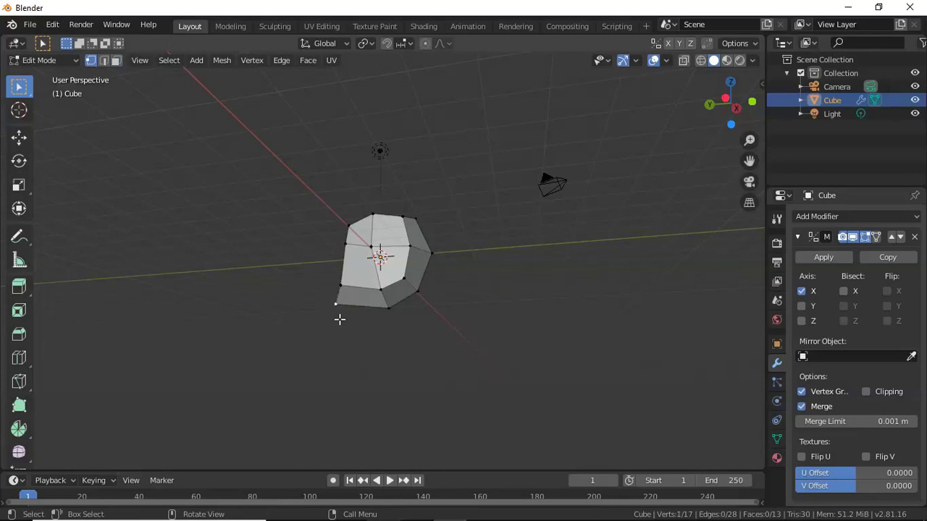
{"action": "key", "text": "g"}
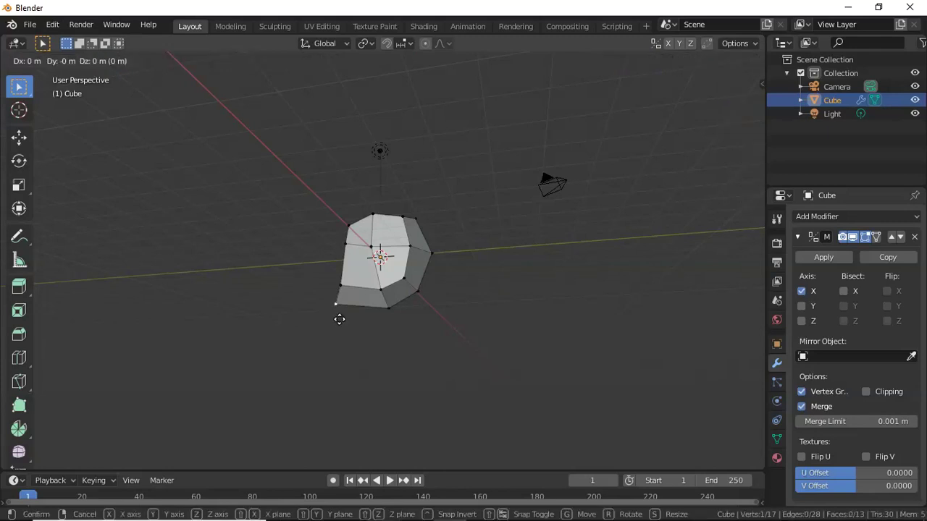
{"action": "key", "text": "y"}
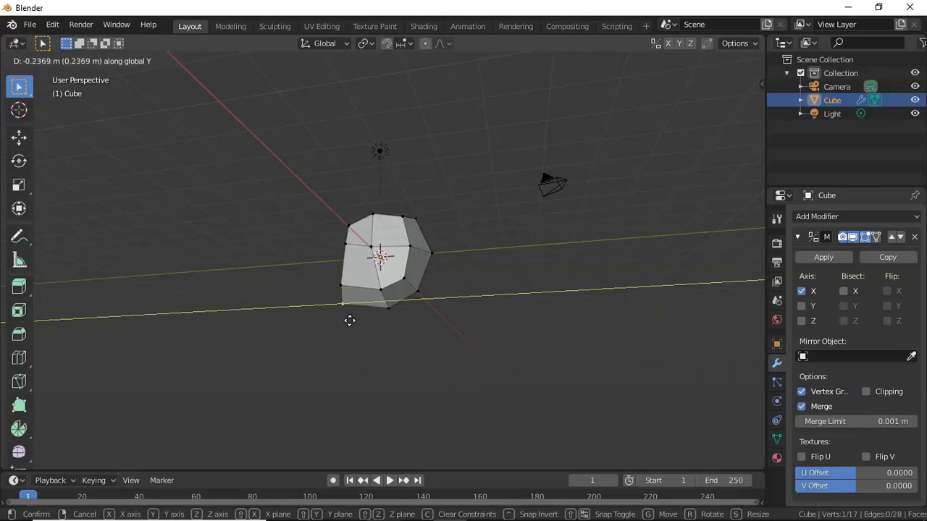
{"action": "left_click", "coordinate": [356, 322]}
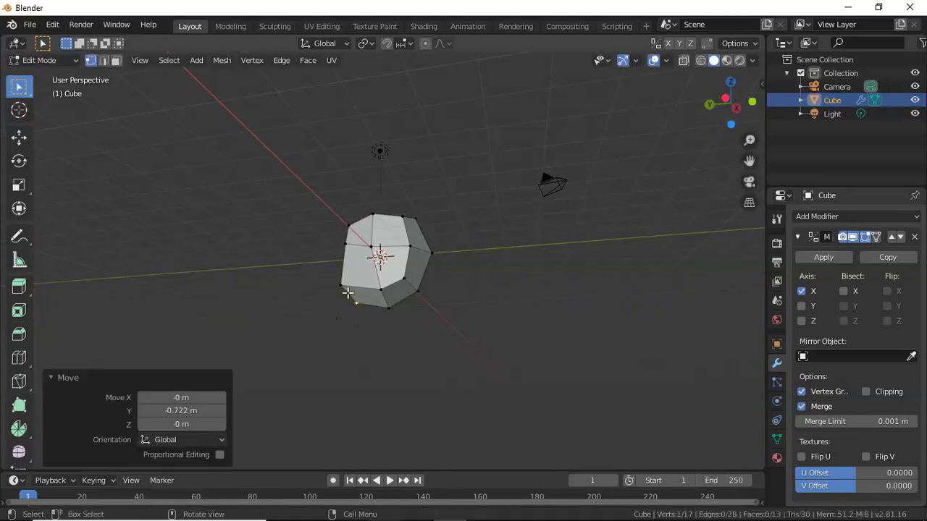
Move the bottom outer corner vertex at the +Y end of the -X half about -0.388 m along Y
{"action": "left_click", "coordinate": [343, 287]}
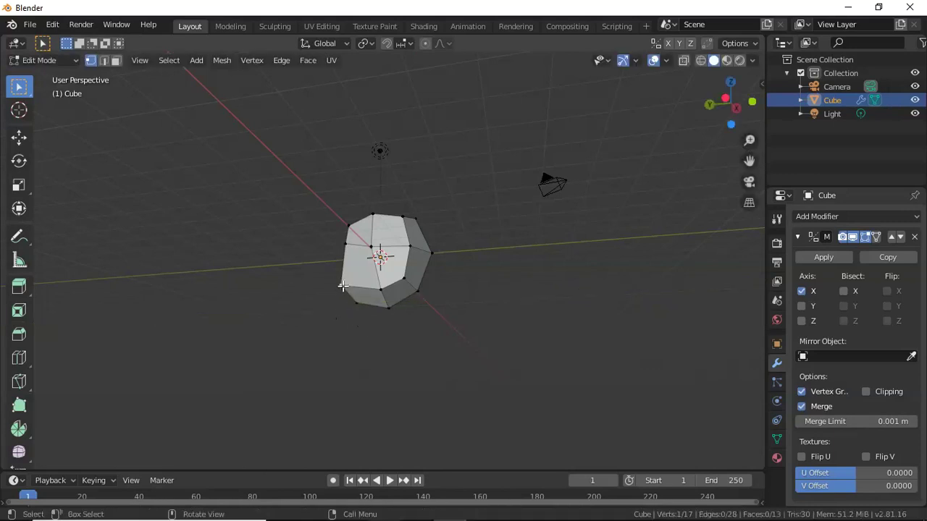
{"action": "key", "text": "g"}
{"action": "key", "text": "y"}
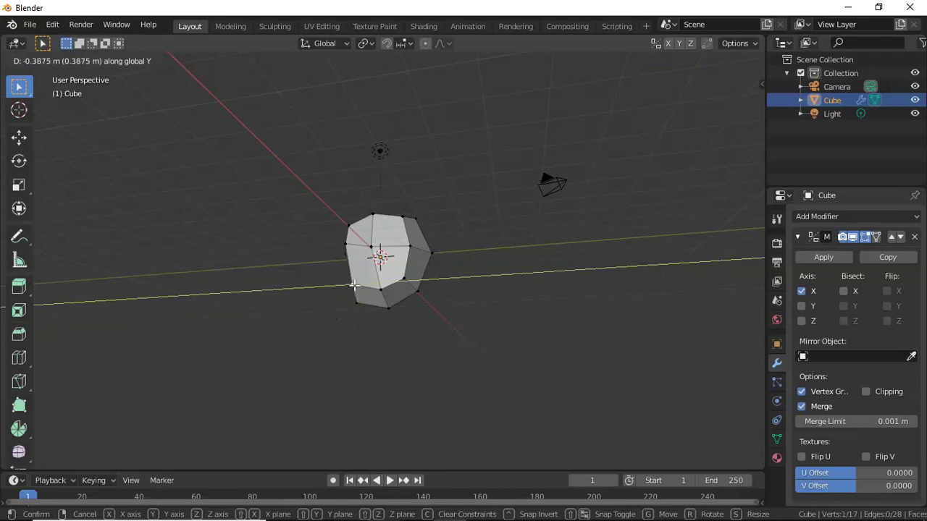
{"action": "left_click", "coordinate": [354, 286]}
Move the two middle bottom vertices of the -X half, outer and seam, together about -0.17 m along Y, and deselect them
{"action": "left_click_drag", "start_coordinate": [728, 103], "coordinate": [419, 299]}
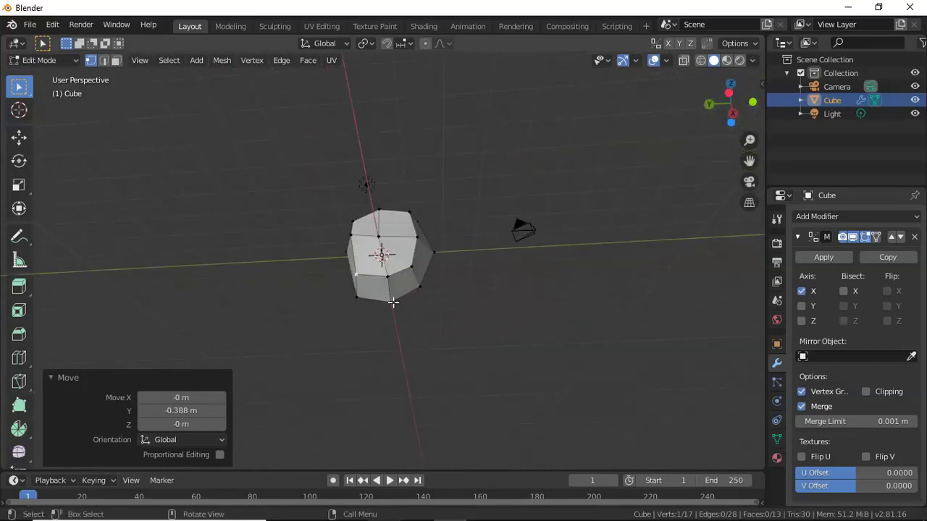
{"action": "left_click", "coordinate": [391, 302]}
{"action": "key", "text": "shift"}
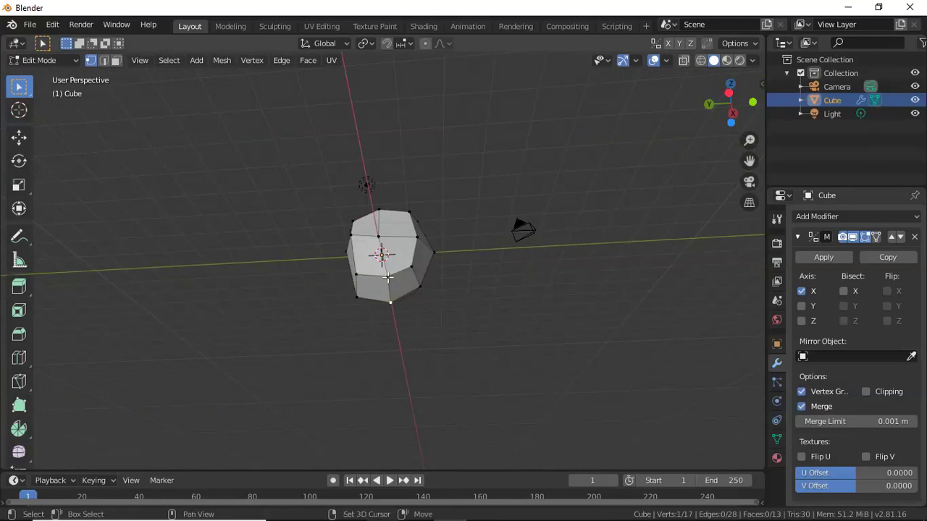
{"action": "left_click", "coordinate": [388, 277], "text": "shift"}
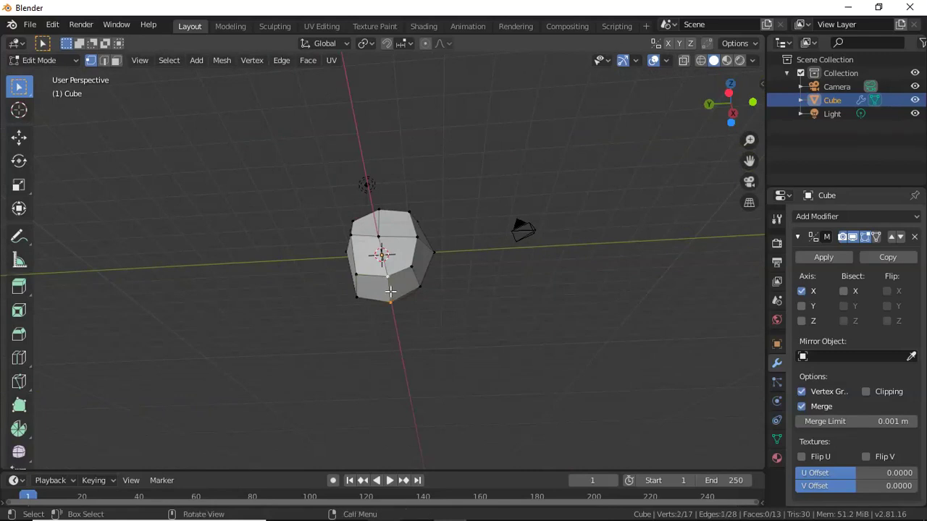
{"action": "key", "text": "g"}
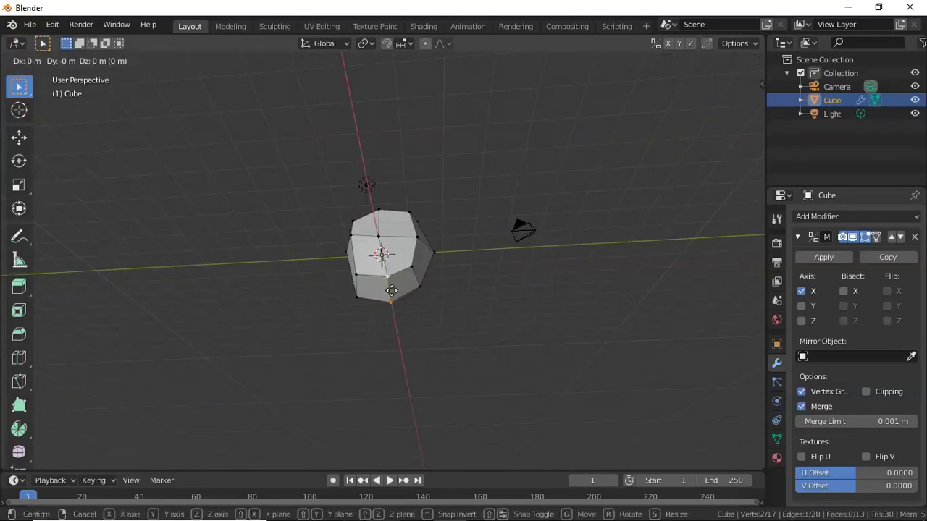
{"action": "key", "text": "y"}
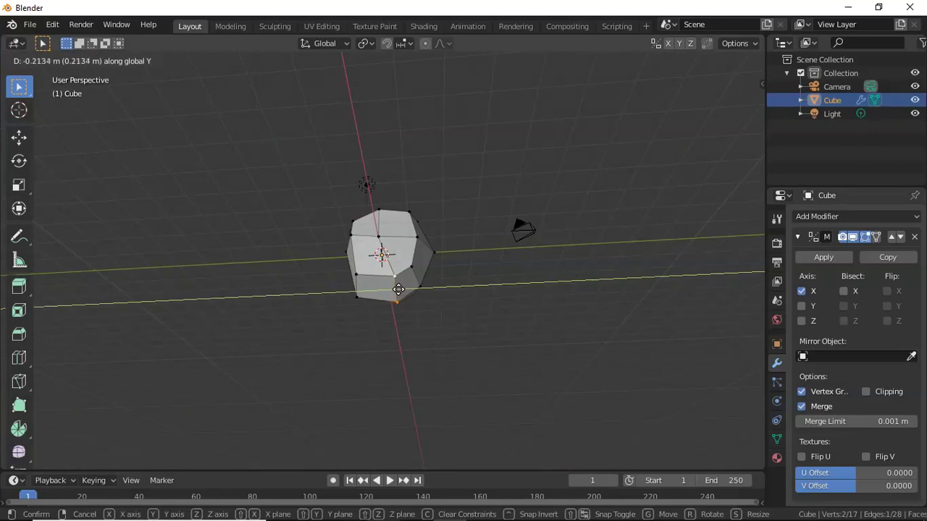
{"action": "left_click", "coordinate": [396, 290]}
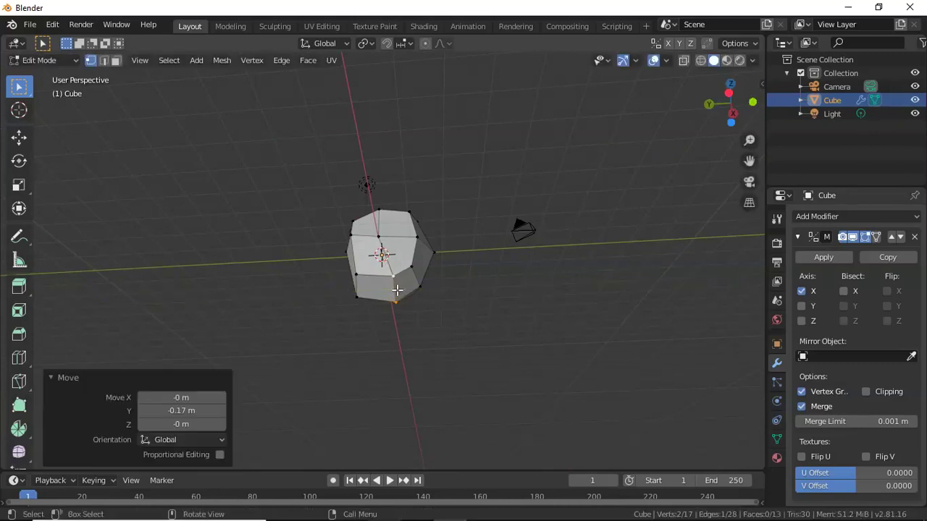
{"action": "left_click", "coordinate": [474, 354]}
Move the bottom centre-seam vertex at the -Y end about 0.078 m along Y
{"action": "left_click_drag", "start_coordinate": [740, 108], "coordinate": [622, 130]}
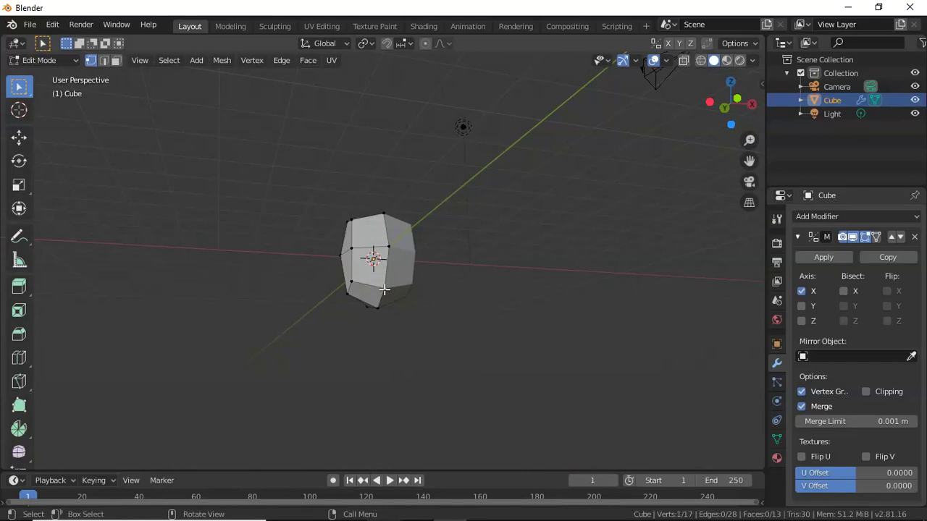
{"action": "key", "text": "g"}
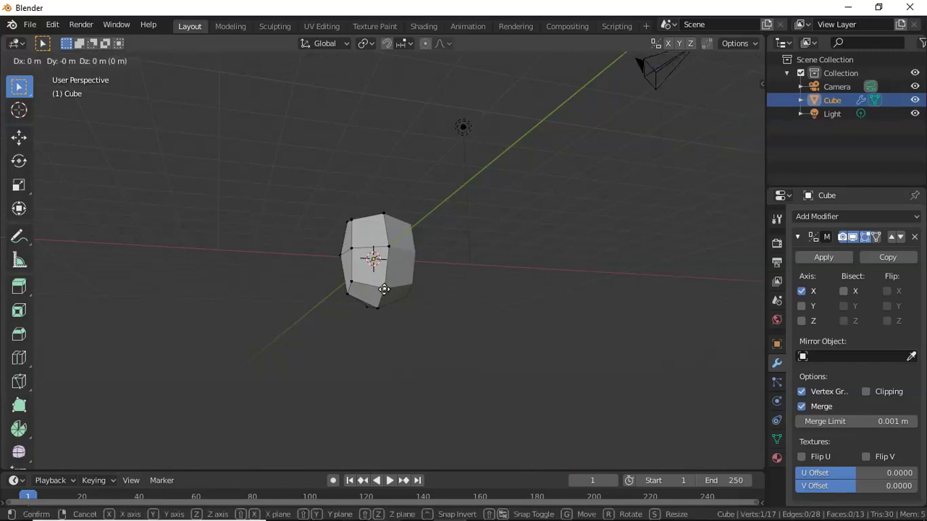
{"action": "key", "text": "y"}
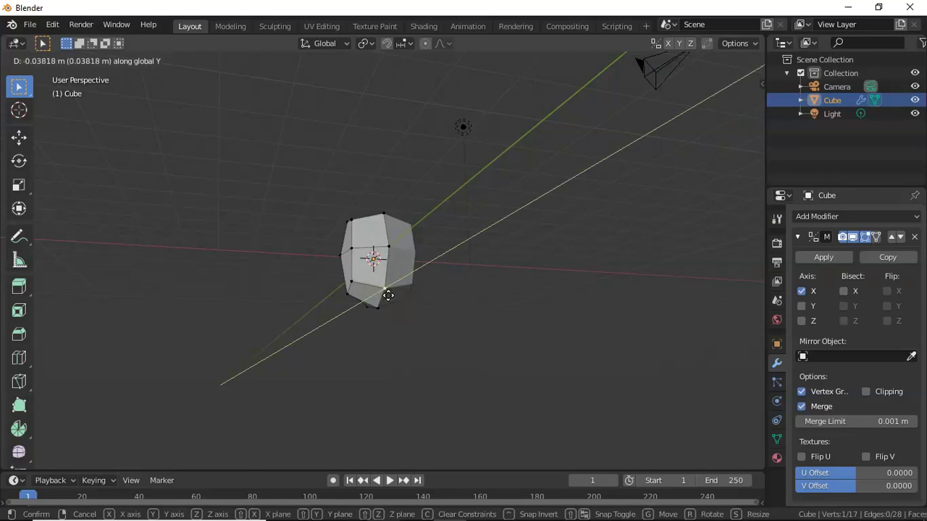
{"action": "left_click", "coordinate": [388, 297]}
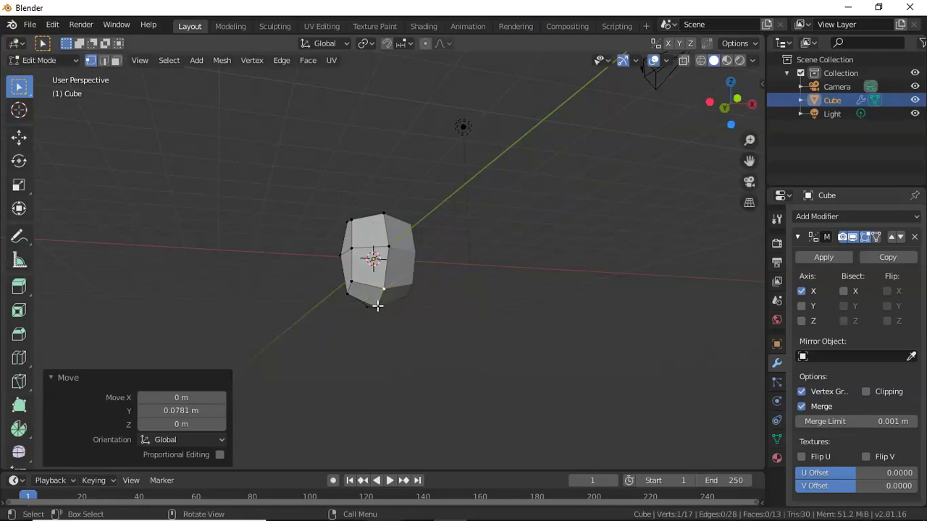
Raise the middle bottom vertex on the centre seam about 0.353 m along Z
{"action": "left_click", "coordinate": [383, 311]}
{"action": "key", "text": "g"}
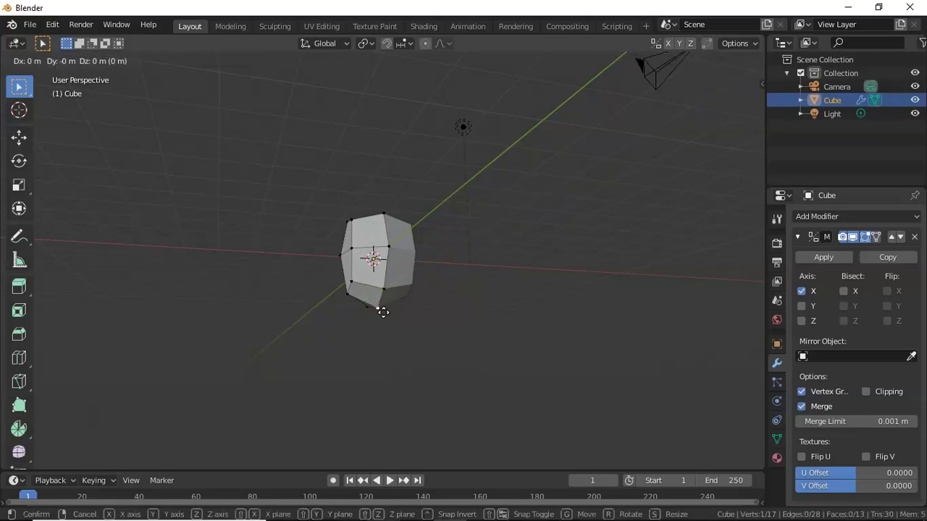
{"action": "key", "text": "z"}
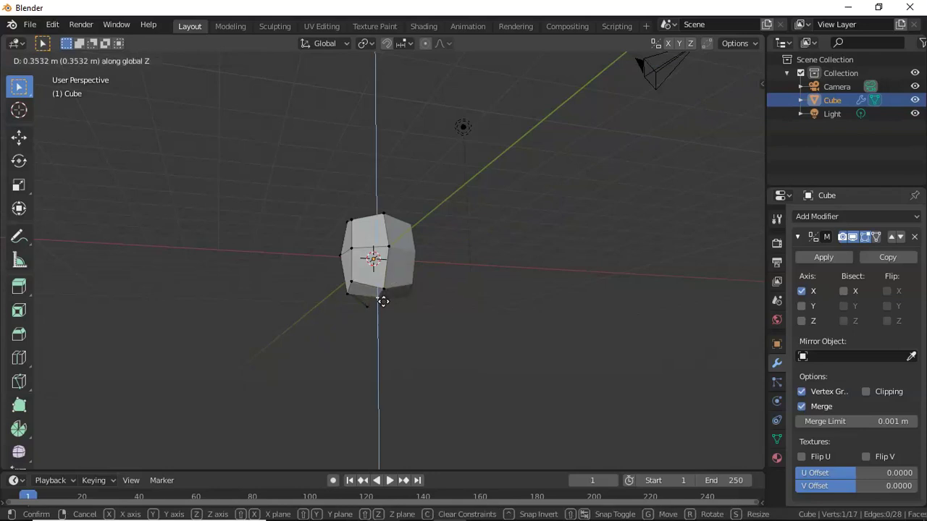
{"action": "left_click", "coordinate": [383, 301]}
Lower the bottom outer corner vertex at the +Y end of the -X half about 0.304 m along Z
{"action": "left_click_drag", "start_coordinate": [730, 99], "coordinate": [184, 85]}
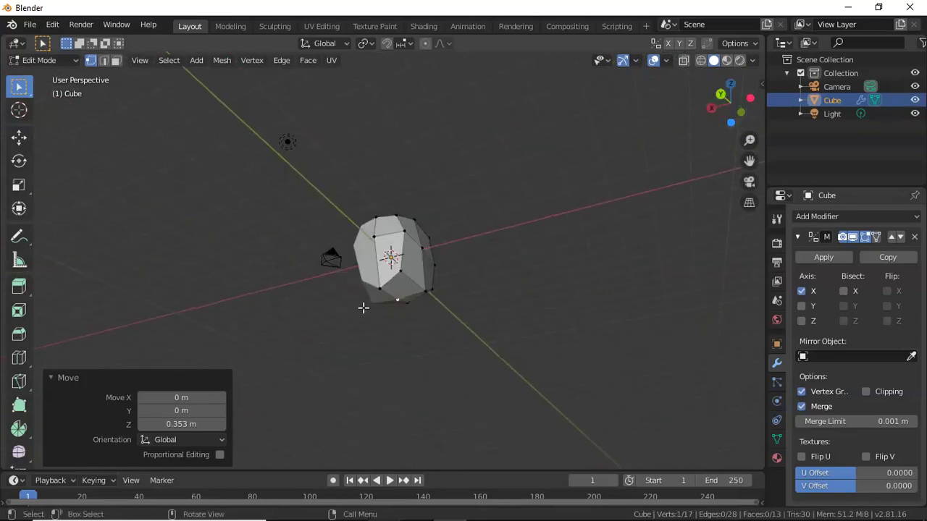
{"action": "left_click_drag", "start_coordinate": [728, 103], "coordinate": [611, 152]}
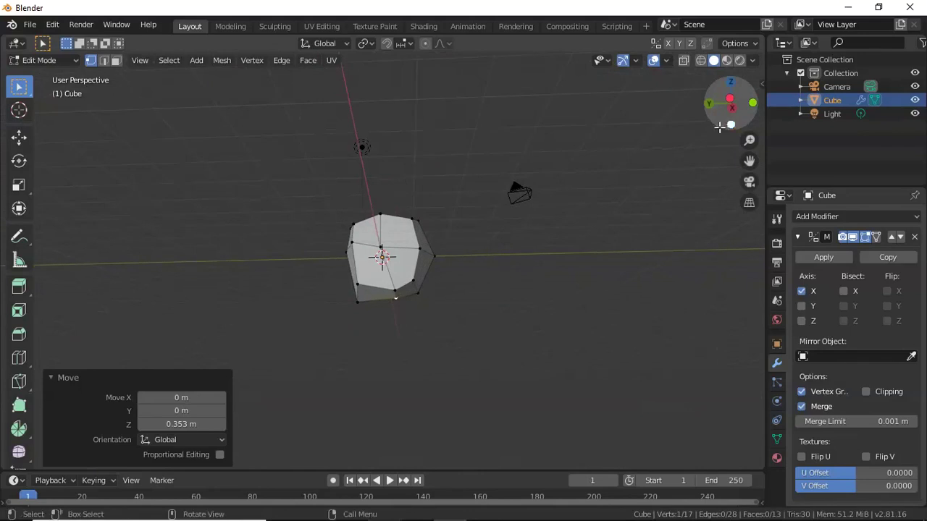
{"action": "left_click", "coordinate": [358, 281]}
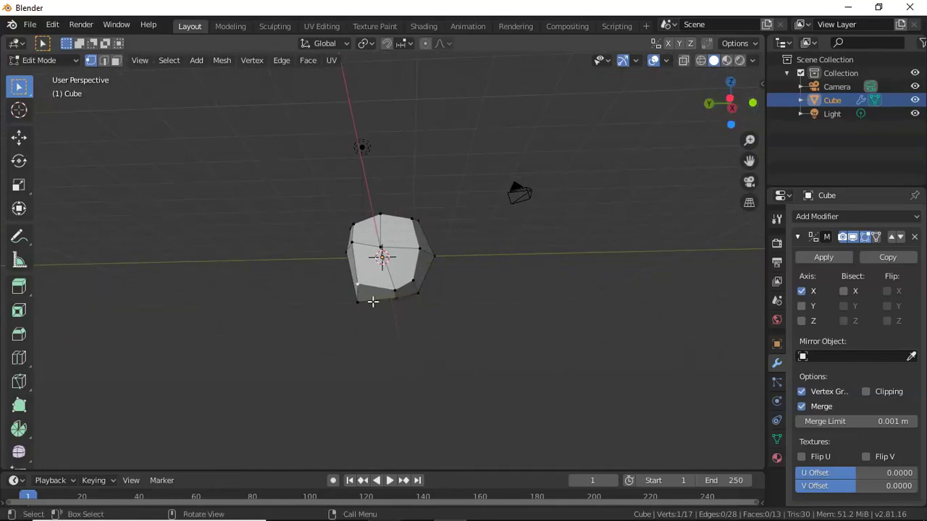
{"action": "key", "text": "g"}
{"action": "key", "text": "z"}
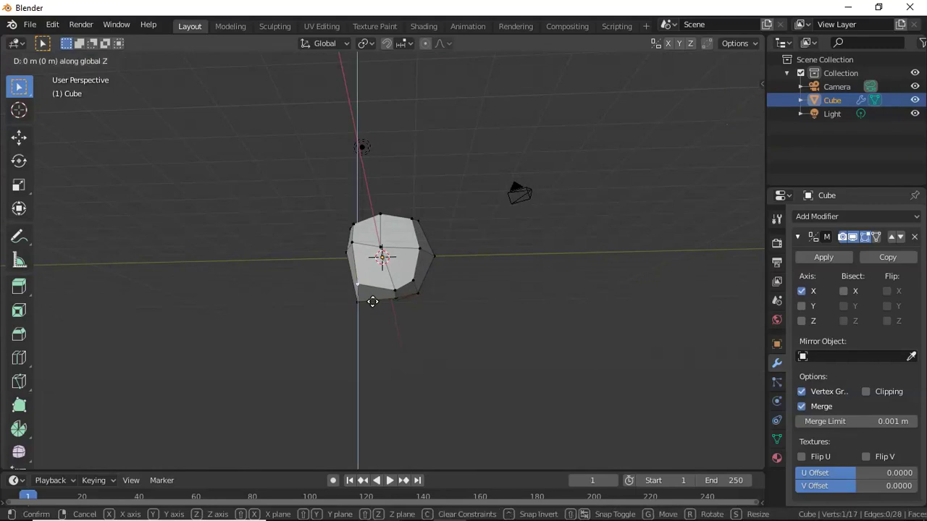
{"action": "left_click", "coordinate": [374, 311]}
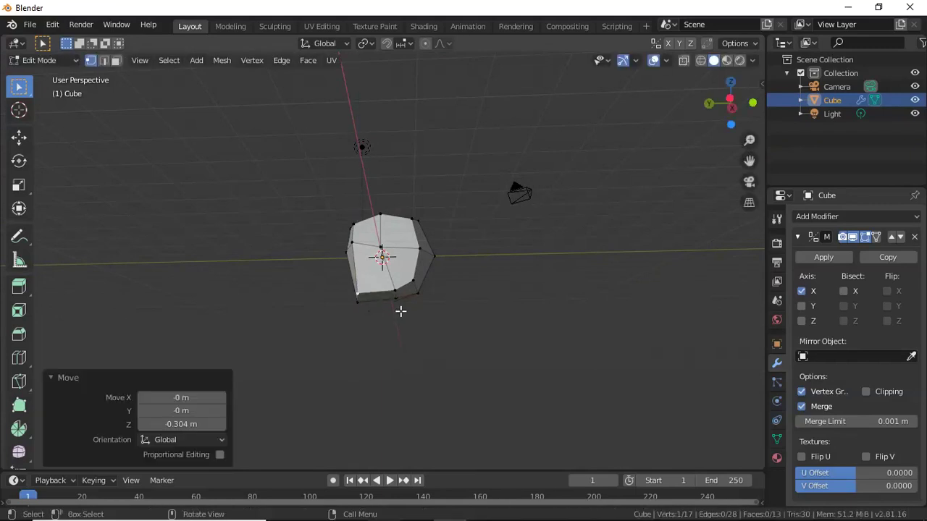
Try to lower the bottom outer corner vertex at the -Y end of the -X half about 0.18 m along Z
{"action": "left_click_drag", "start_coordinate": [722, 118], "coordinate": [577, 148]}
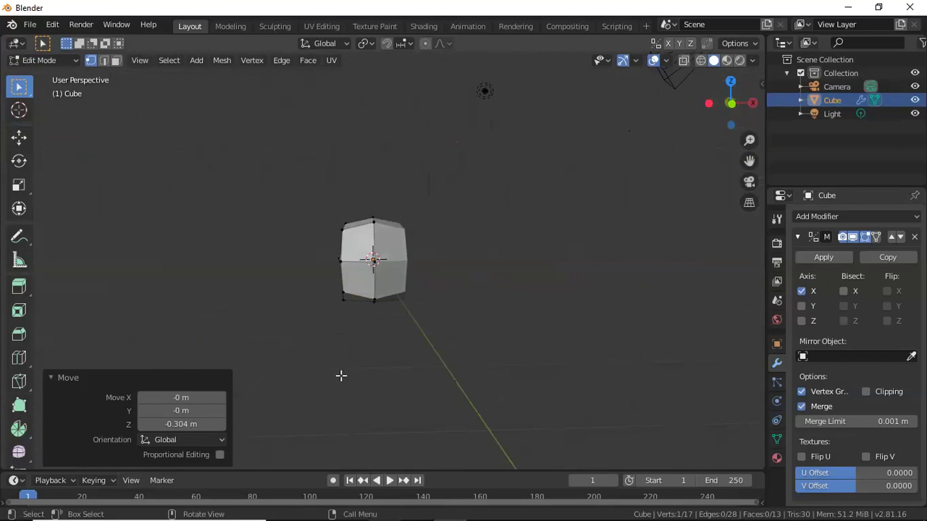
{"action": "left_click", "coordinate": [343, 292]}
{"action": "key", "text": "g"}
{"action": "key", "text": "z"}
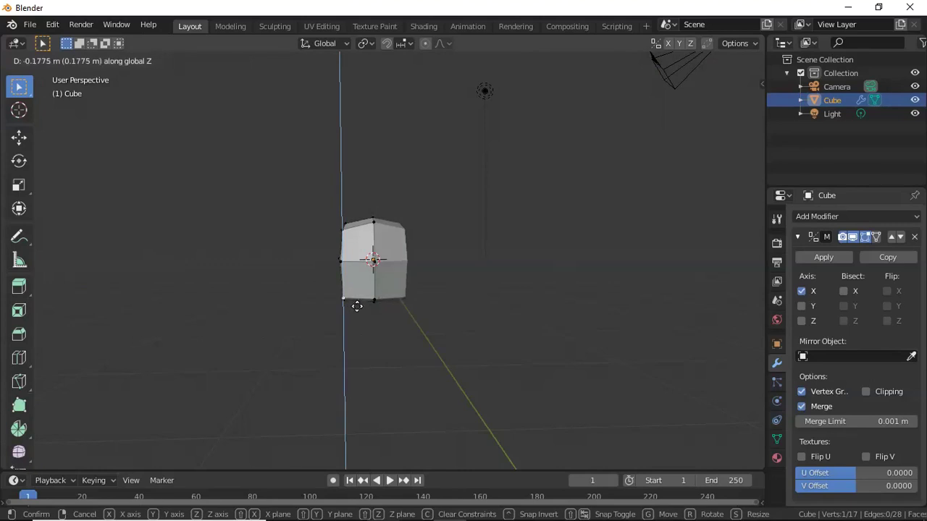
{"action": "left_click", "coordinate": [361, 302]}
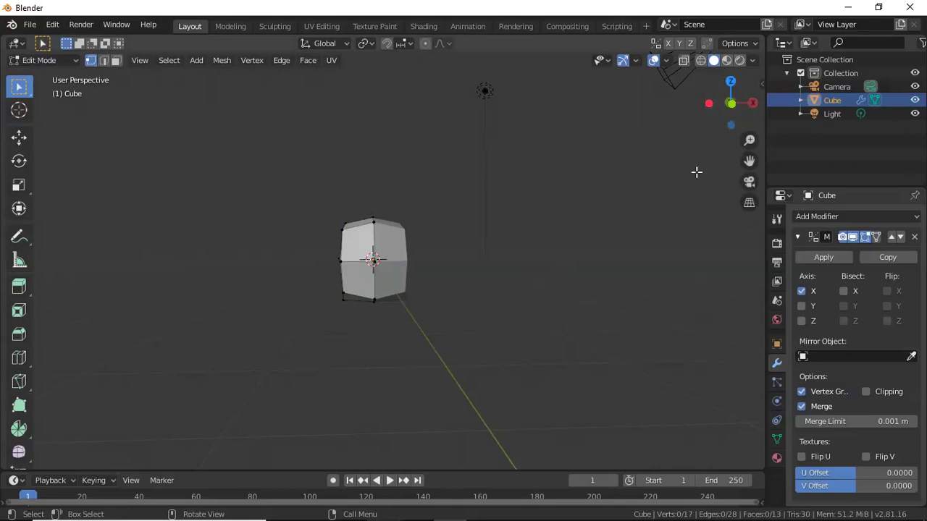
Extrude the bottom face at the +Y end of the -X half about 0.828 m downward along Z
{"action": "left_click_drag", "start_coordinate": [724, 108], "coordinate": [102, 446]}
{"action": "left_click", "coordinate": [120, 61]}
{"action": "left_click", "coordinate": [382, 279]}
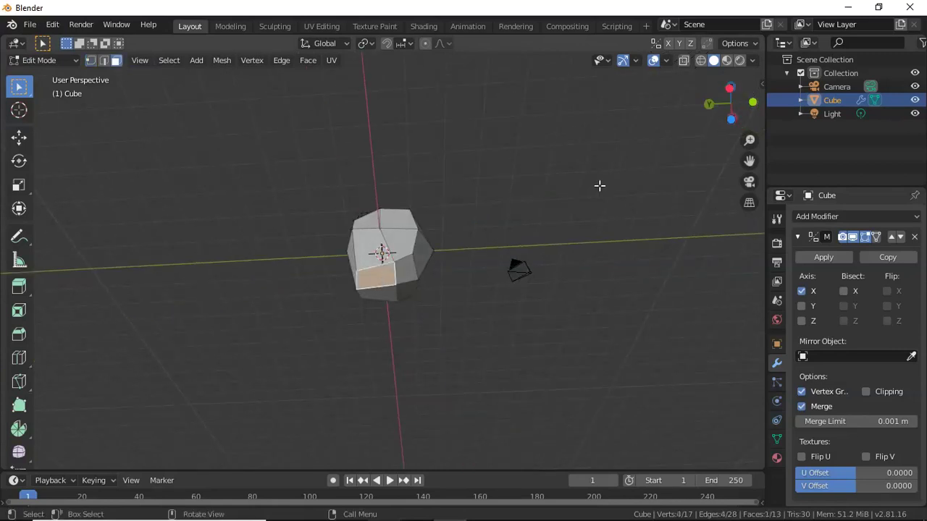
{"action": "left_click_drag", "start_coordinate": [727, 103], "coordinate": [734, 221]}
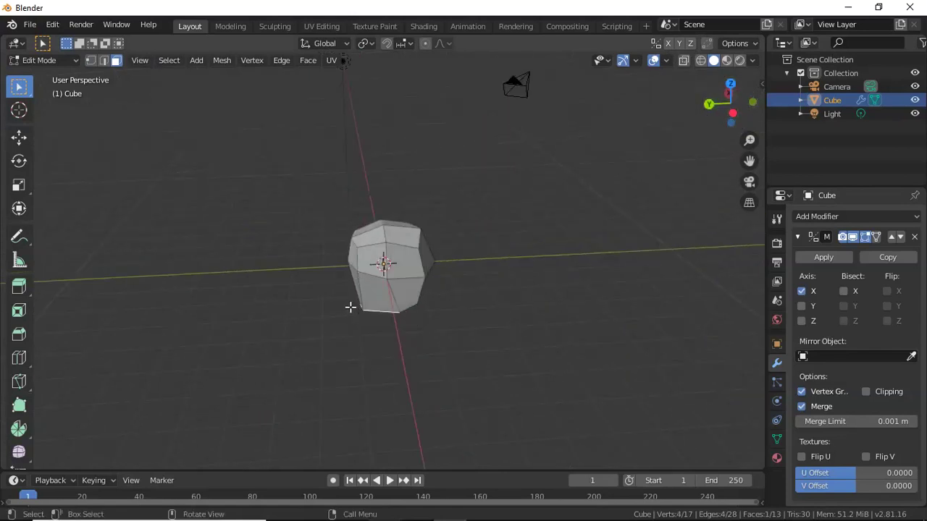
{"action": "key", "text": "e"}
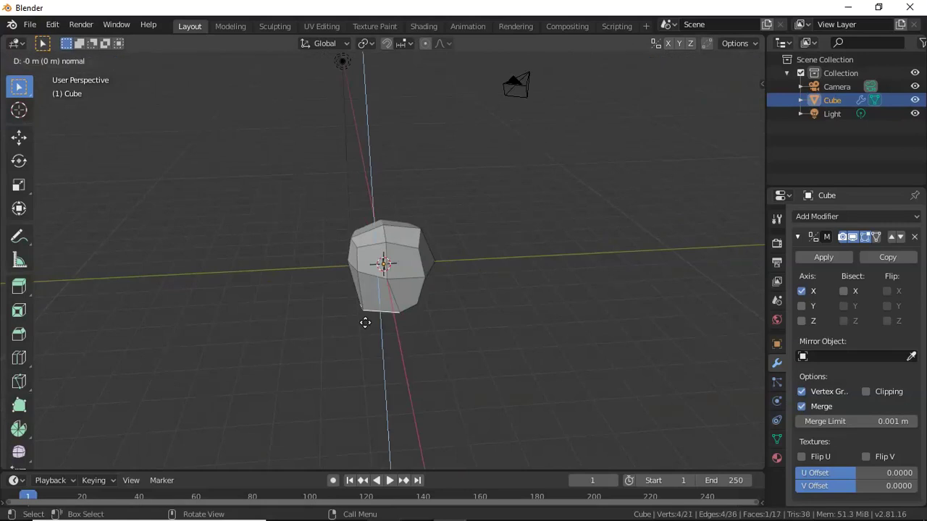
{"action": "key", "text": "z"}
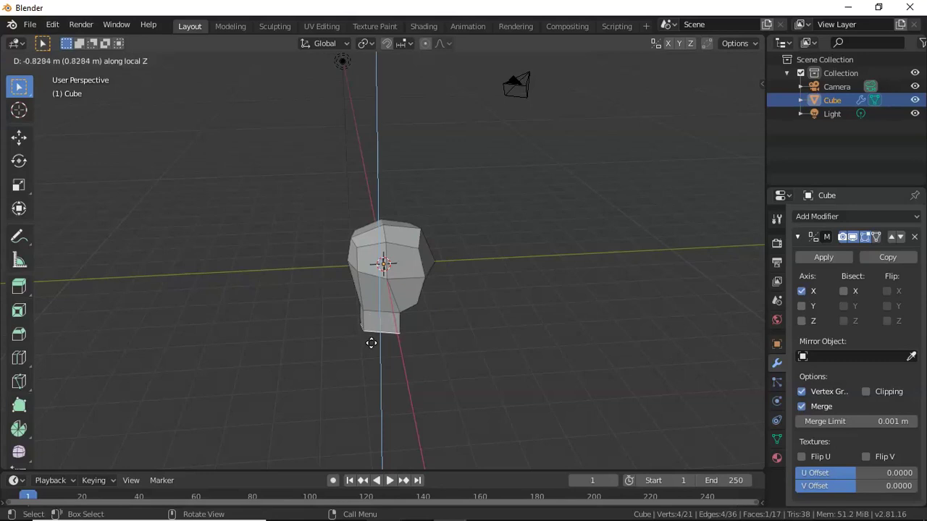
{"action": "left_click", "coordinate": [370, 343]}
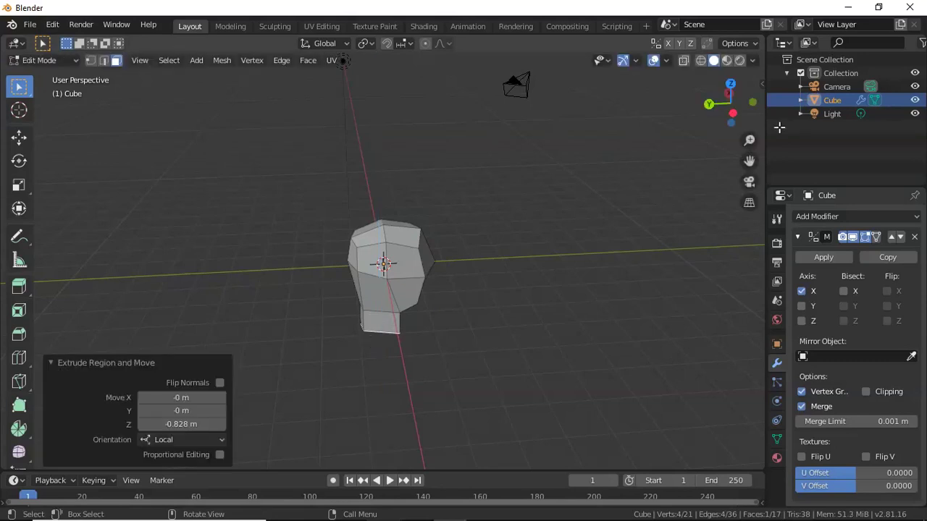
Add two unslid horizontal loop cuts around the block extruded beneath the body
{"action": "left_click_drag", "start_coordinate": [734, 121], "coordinate": [580, 308]}
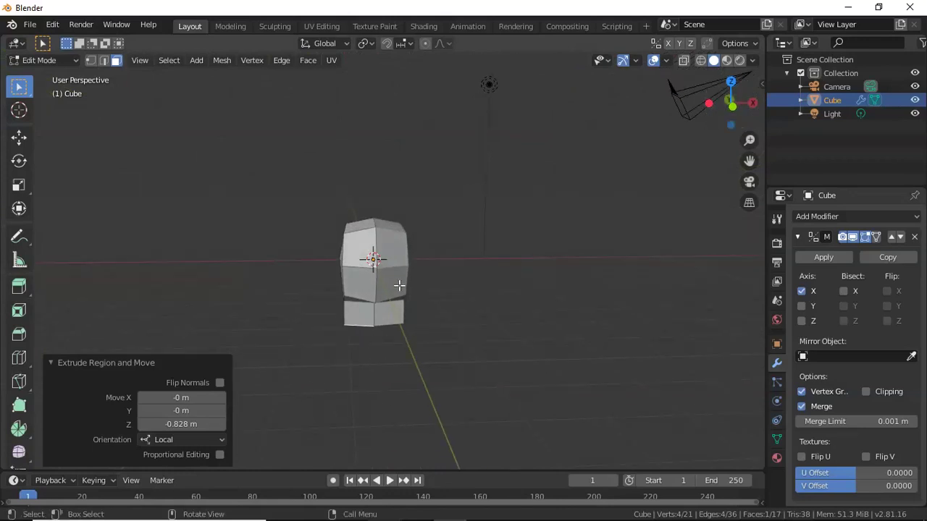
{"action": "key", "text": "ctrl+r"}
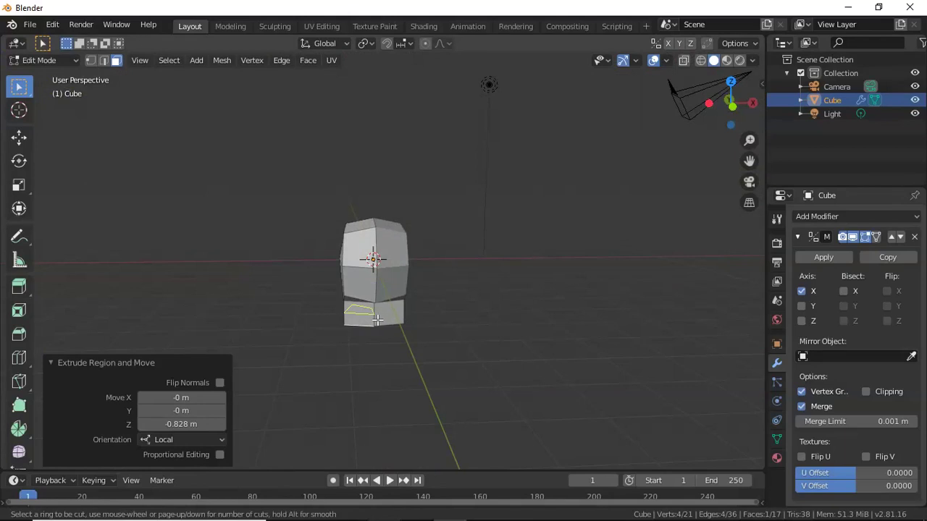
{"action": "scroll", "coordinate": [377, 320], "scroll_direction": "up", "scroll_amount": 1}
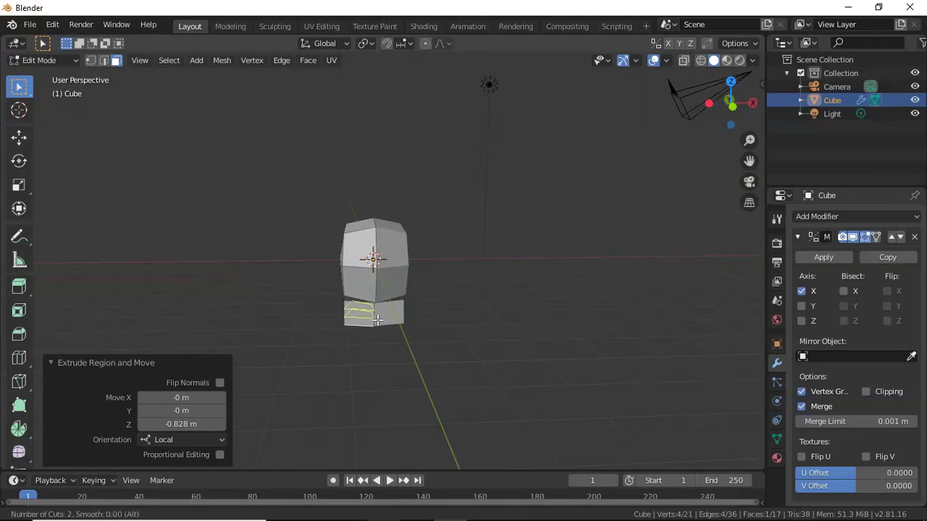
{"action": "scroll", "coordinate": [378, 320], "scroll_direction": "up", "scroll_amount": 2}
{"action": "scroll", "coordinate": [377, 320], "scroll_direction": "down", "scroll_amount": 2}
{"action": "left_click", "coordinate": [377, 321]}
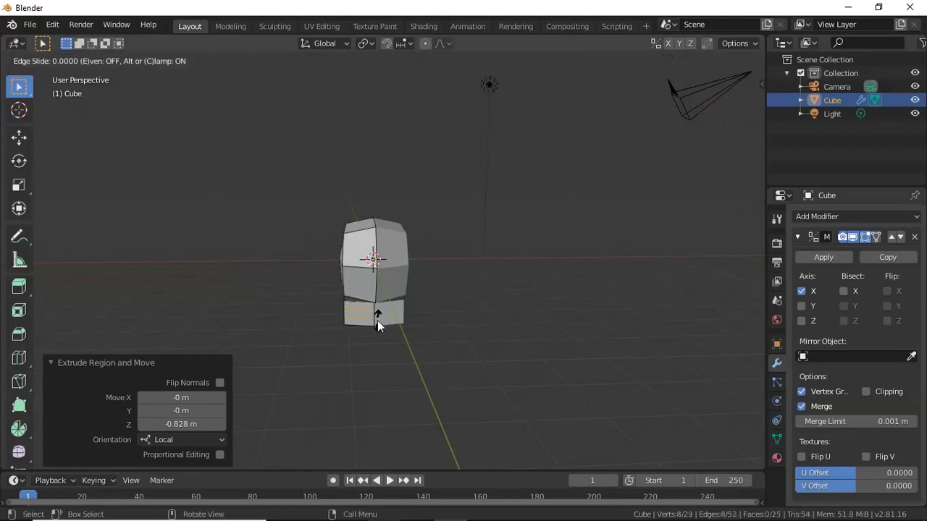
{"action": "right_click", "coordinate": [377, 321]}
Try to scale the lower loop cut's edge on the block's -Y side, first uniformly and again along X only
{"action": "left_click", "coordinate": [362, 317]}
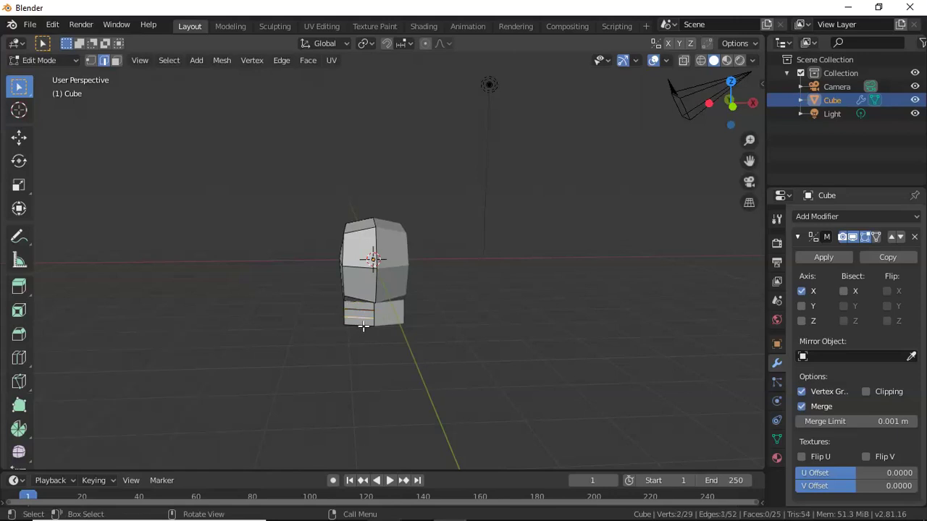
{"action": "key", "text": "s"}
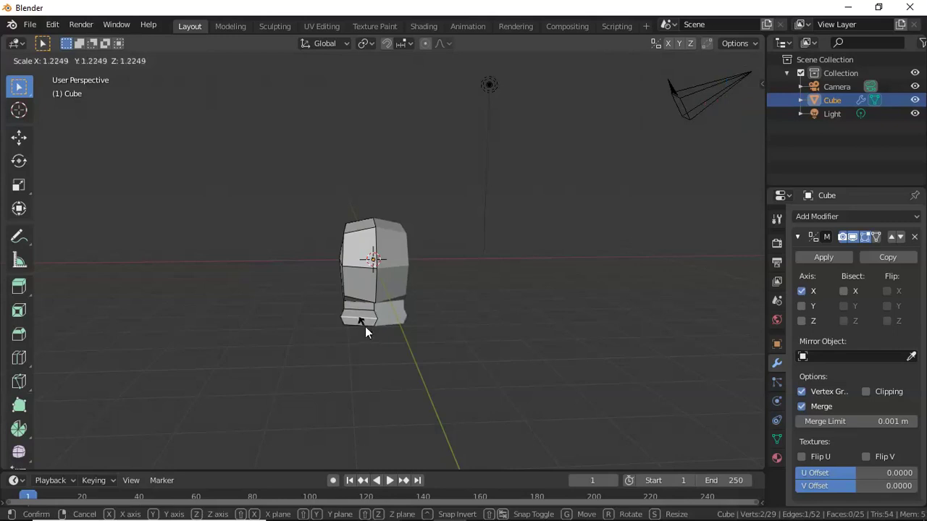
{"action": "left_click", "coordinate": [365, 327]}
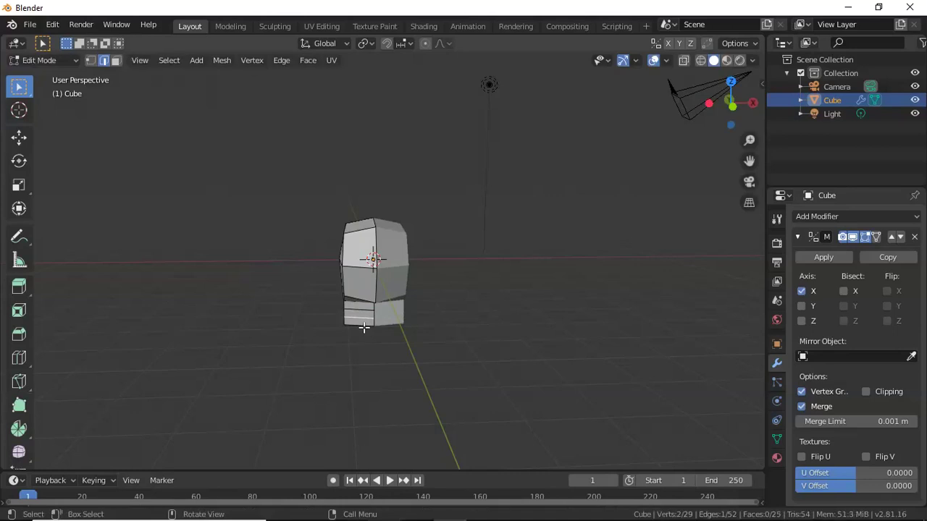
{"action": "key", "text": "s"}
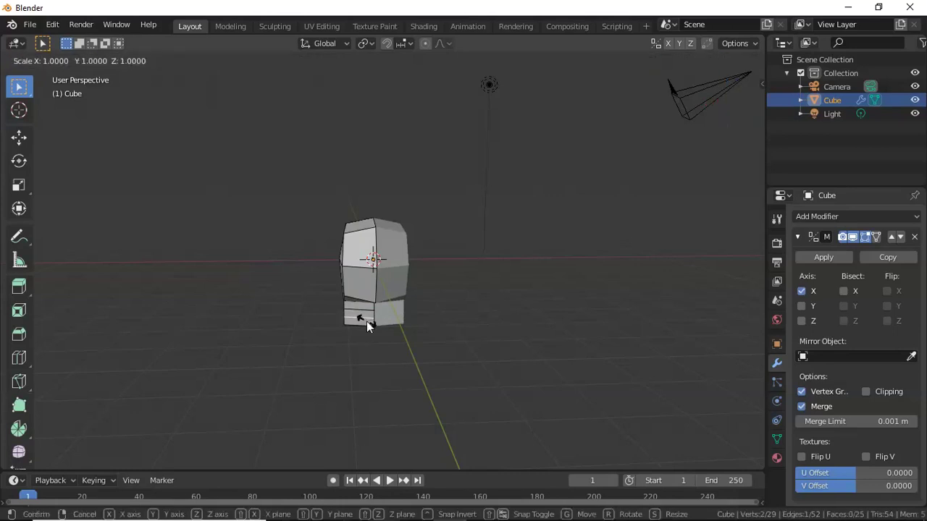
{"action": "key", "text": "x"}
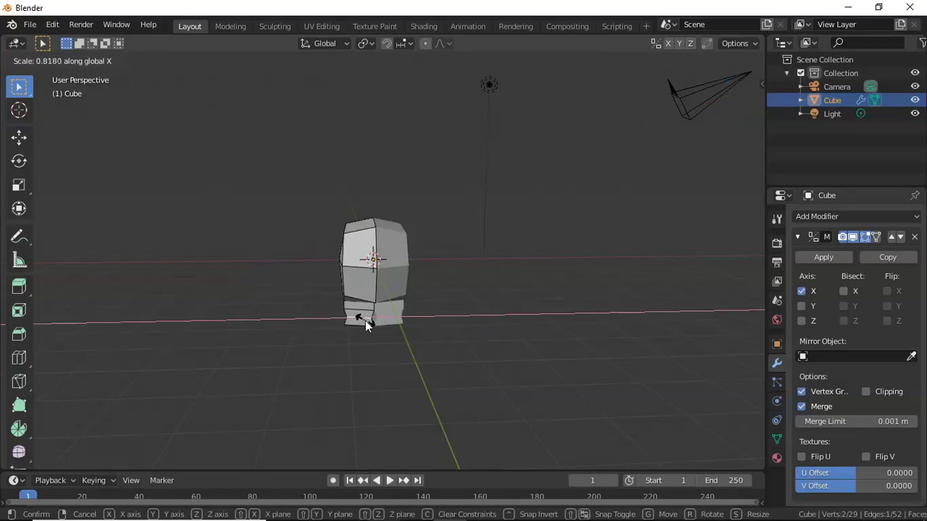
{"action": "left_click", "coordinate": [364, 321]}
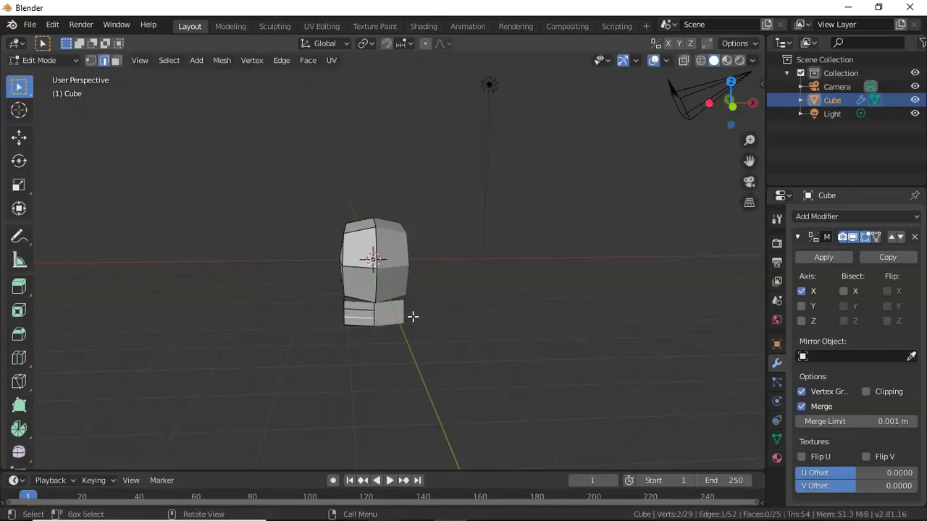
Undo the two loop cuts and the downward extrusion of the bottom face
{"action": "key", "text": "ctrl+z"}
{"action": "key", "text": "ctrl+z"}
{"action": "key", "text": "ctrl+z"}
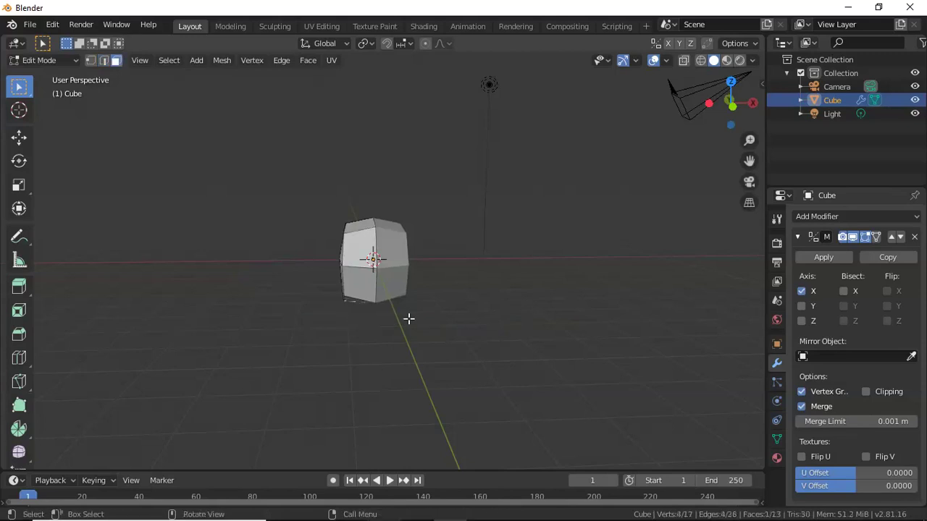
Extrude the selected bottom face at the +Y end of the -X half about 0.71 m downward along Z
{"action": "left_click_drag", "start_coordinate": [718, 115], "coordinate": [104, 130]}
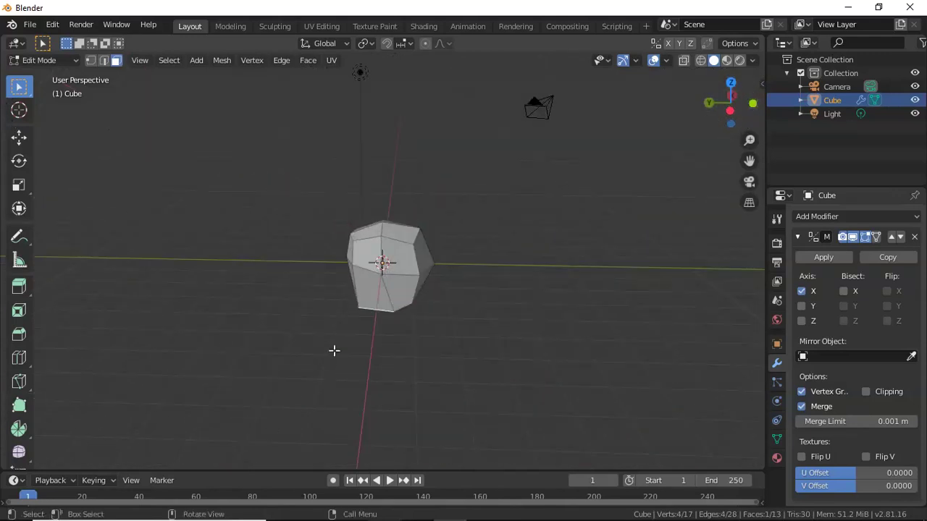
{"action": "key", "text": "e"}
{"action": "key", "text": "z"}
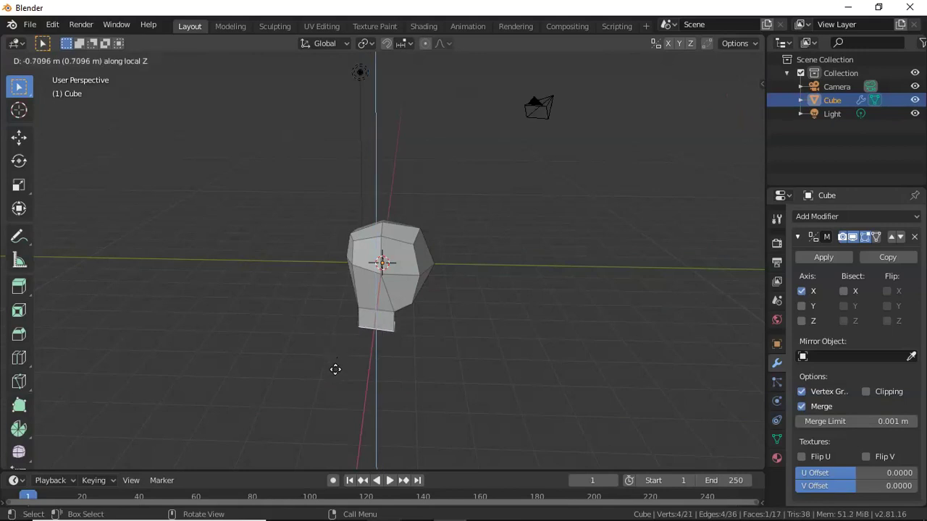
{"action": "left_click", "coordinate": [335, 369]}
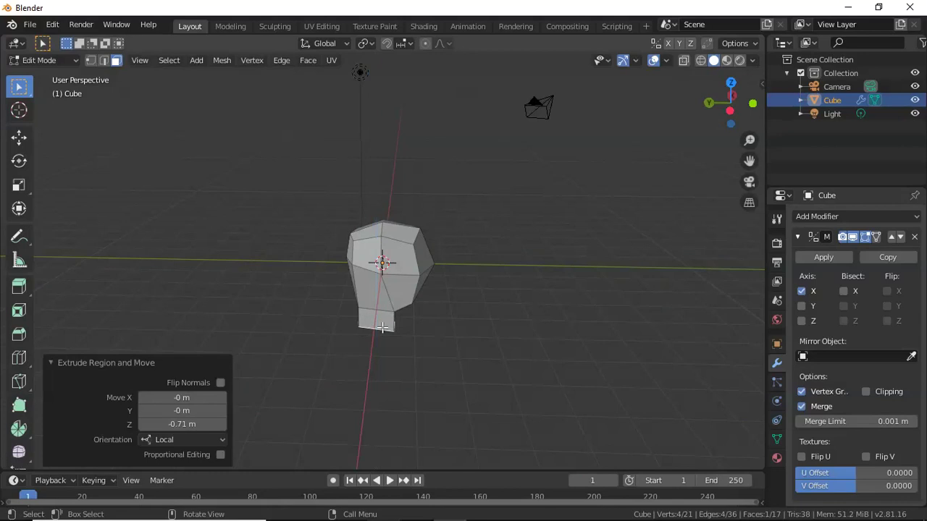
Scale the extruded block's bottom face to about 0.622, and shift the block's -Y side face about 0.27 m along X
{"action": "key", "text": "s"}
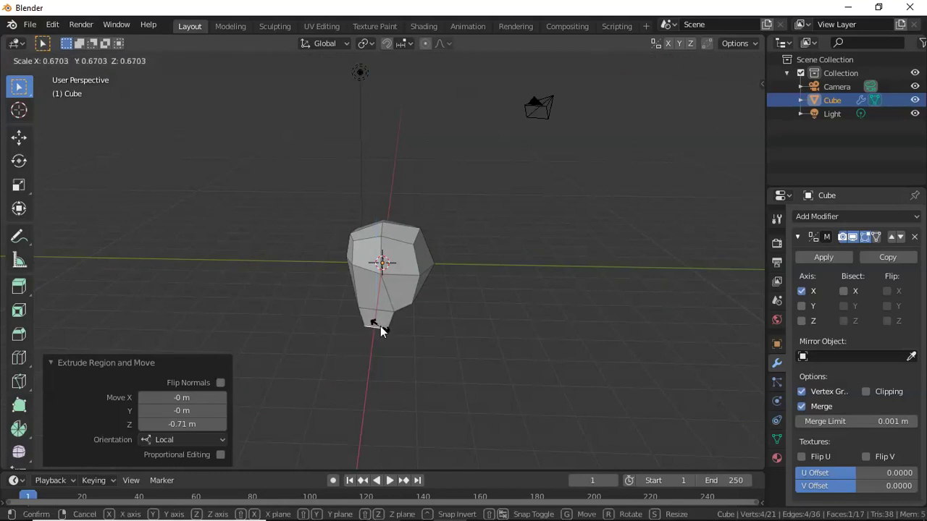
{"action": "left_click", "coordinate": [379, 326]}
{"action": "left_click_drag", "start_coordinate": [724, 103], "coordinate": [574, 75]}
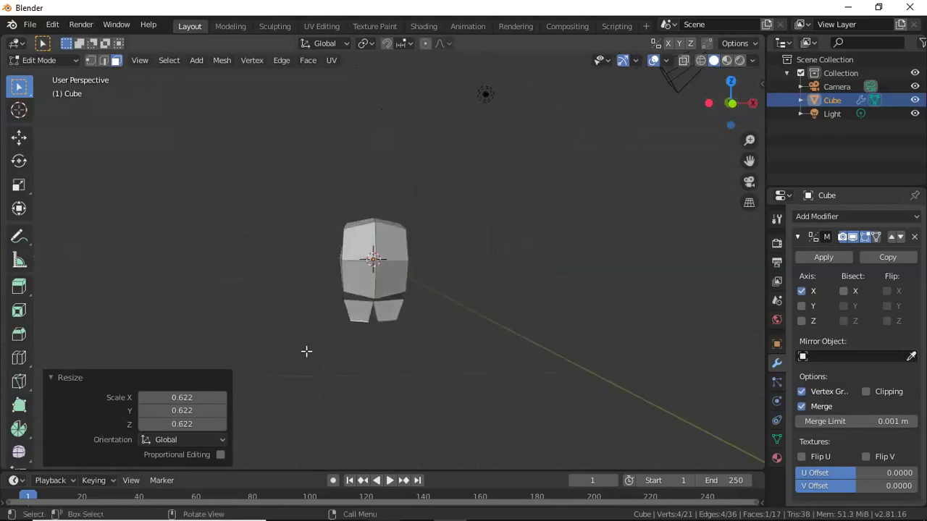
{"action": "left_click", "coordinate": [363, 321]}
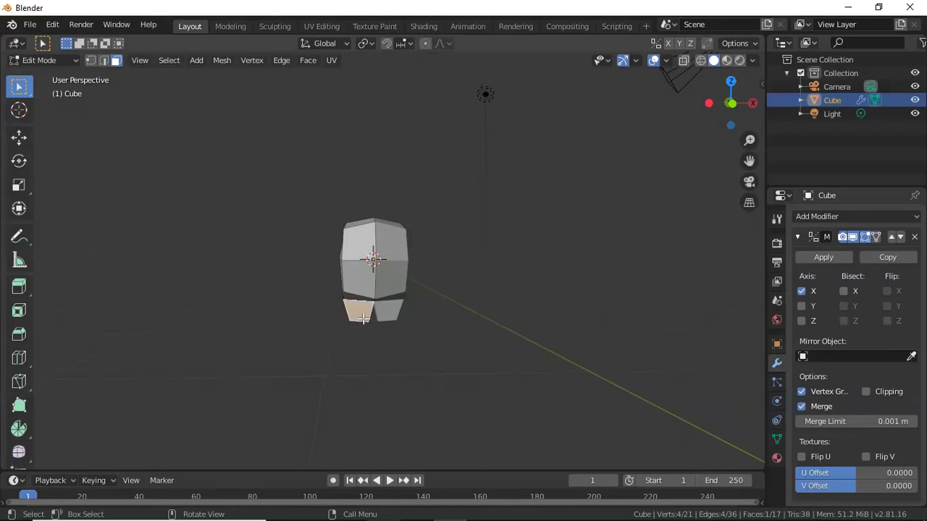
{"action": "key", "text": "g"}
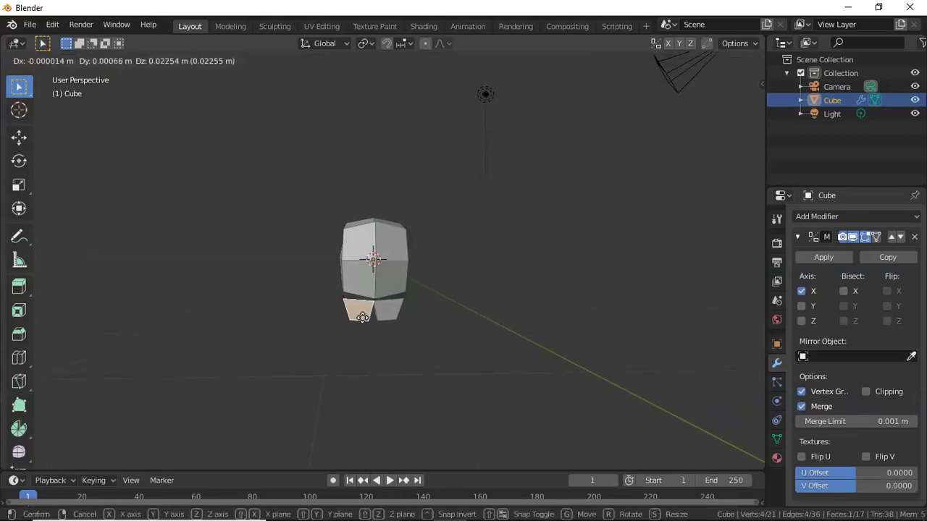
{"action": "key", "text": "x"}
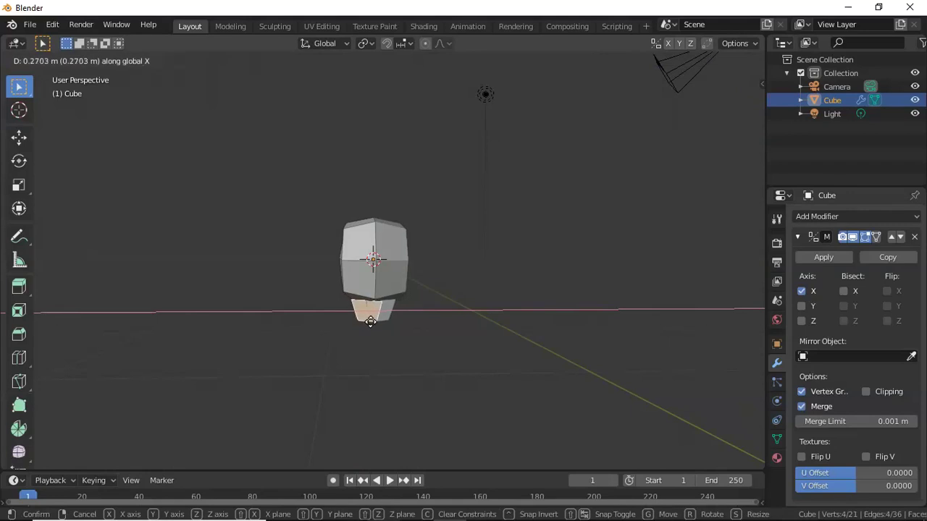
{"action": "left_click", "coordinate": [370, 321]}
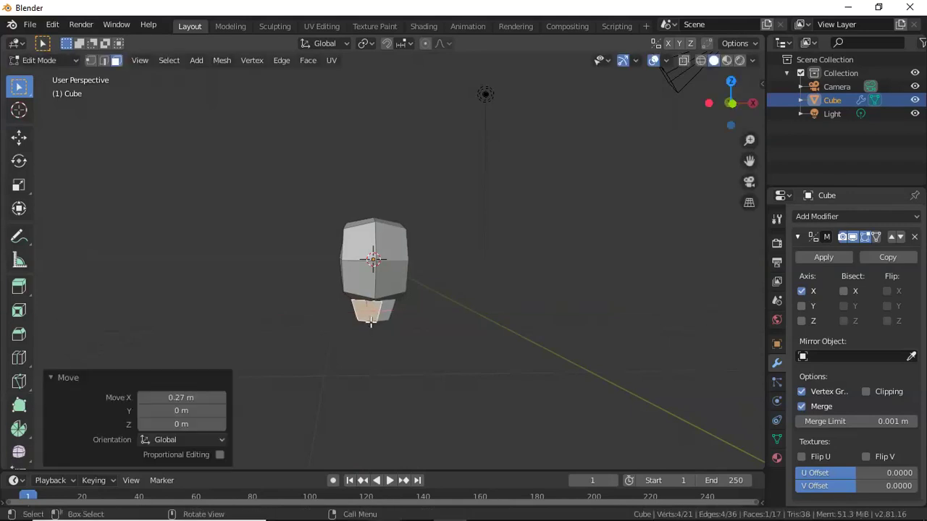
{"action": "left_click", "coordinate": [386, 340]}
Undo the side face's X move and the scaling of the extruded block's bottom face
{"action": "left_click_drag", "start_coordinate": [726, 116], "coordinate": [19, 88]}
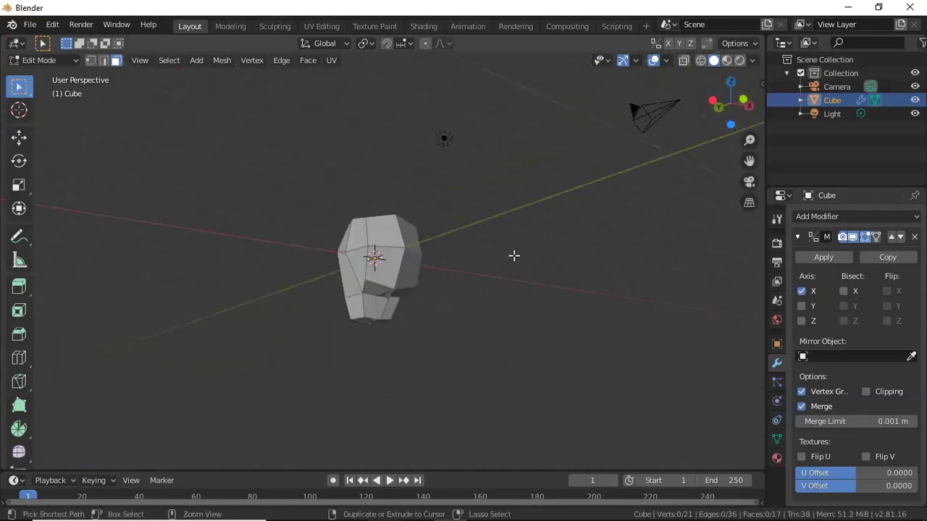
{"action": "key", "text": "ctrl+z"}
{"action": "key", "text": "ctrl+z"}
{"action": "key", "text": "ctrl+z"}
Add two horizontal loop cuts around the block extruded beneath the body
{"action": "left_click_drag", "start_coordinate": [731, 107], "coordinate": [692, 119]}
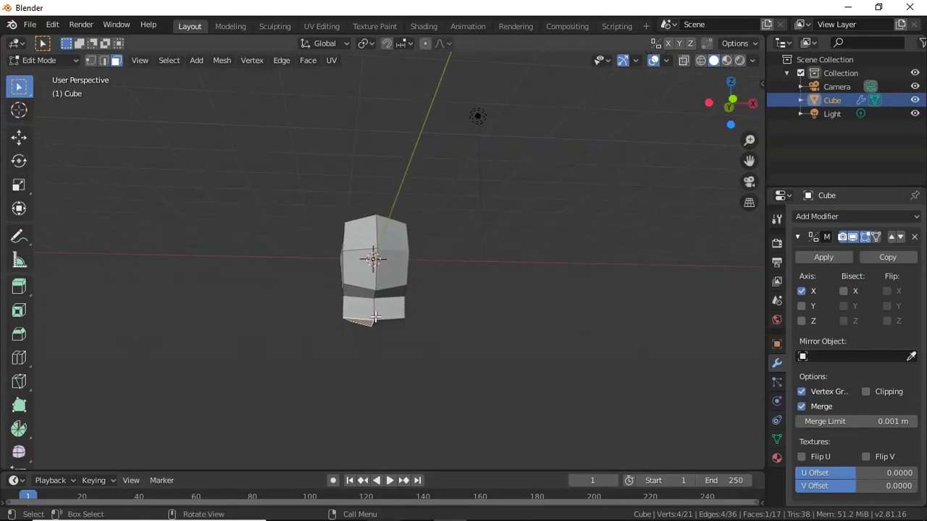
{"action": "key", "text": "ctrl+r"}
{"action": "scroll", "coordinate": [376, 313], "scroll_direction": "up", "scroll_amount": 1}
{"action": "left_click", "coordinate": [377, 313]}
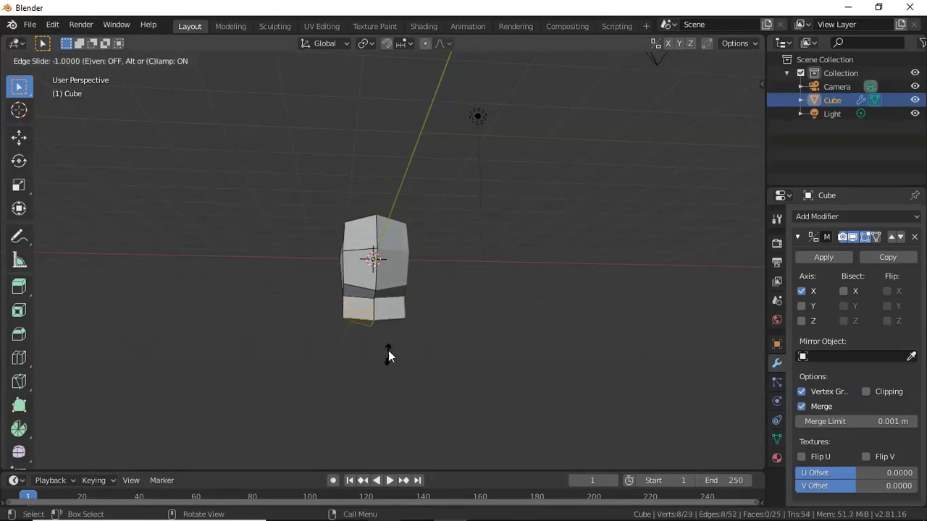
{"action": "left_click", "coordinate": [391, 320]}
{"action": "left_click", "coordinate": [387, 354]}
Add two unslid loop cuts running across the extruded block's bottom face and up around the body of the -X half
{"action": "left_click_drag", "start_coordinate": [734, 124], "coordinate": [716, 144]}
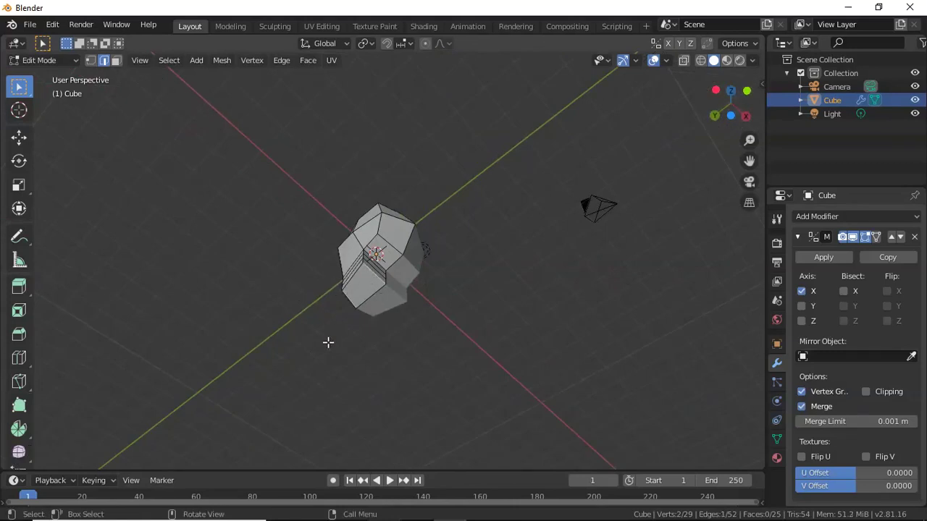
{"action": "key", "text": "ctrl+r"}
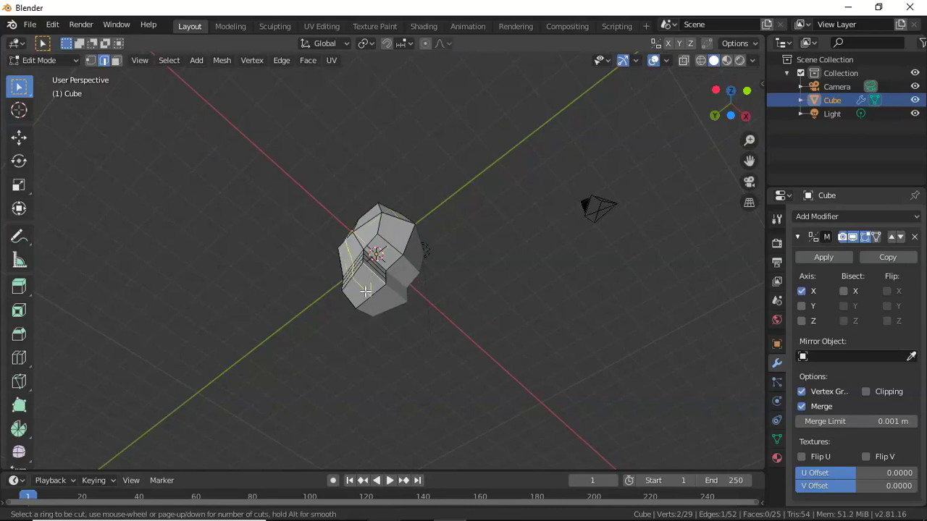
{"action": "scroll", "coordinate": [366, 290], "scroll_direction": "up", "scroll_amount": 1}
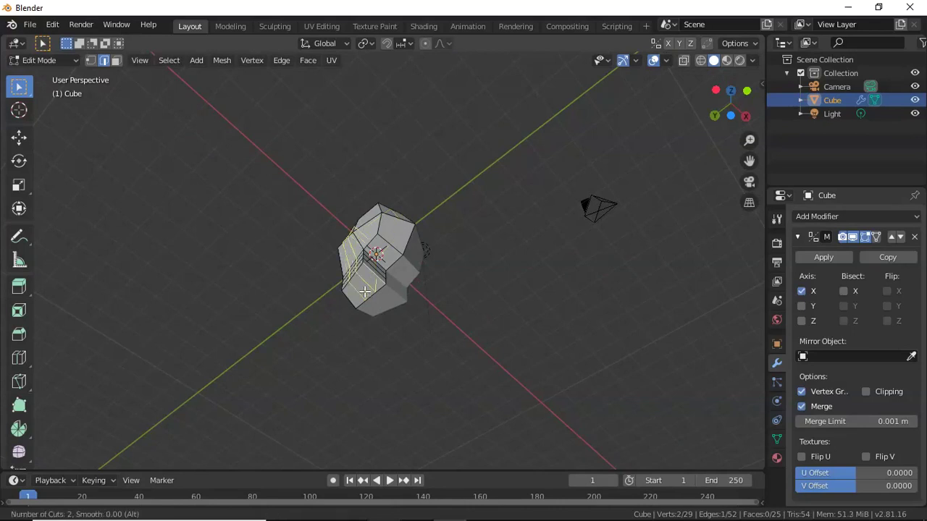
{"action": "left_click", "coordinate": [365, 291]}
{"action": "right_click", "coordinate": [365, 291]}
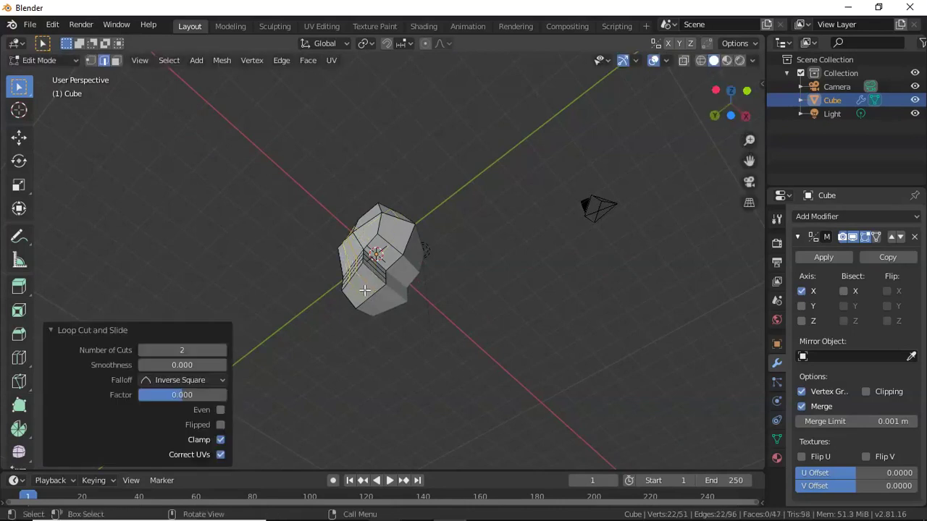
Add two unslid loop cuts across the extruded block's bottom face, perpendicular to the previous pair, dividing it into a three-by-three grid
{"action": "left_click", "coordinate": [362, 294]}
{"action": "key", "text": "ctrl+r"}
{"action": "left_click", "coordinate": [360, 293]}
{"action": "right_click", "coordinate": [360, 293]}
{"action": "left_click", "coordinate": [362, 294]}
{"action": "left_click", "coordinate": [318, 356]}
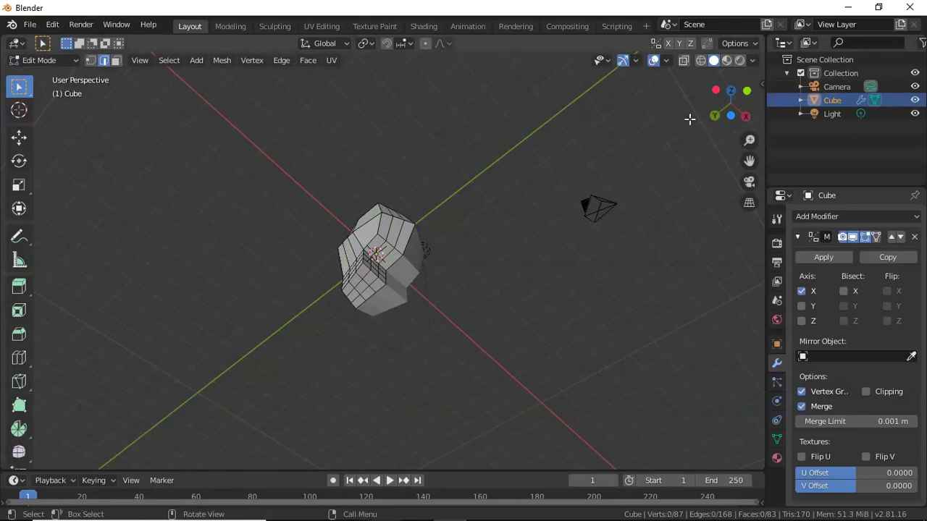
Extrude the nine faces on the block's underside about 0.672 m downward along their normals
{"action": "left_click_drag", "start_coordinate": [724, 99], "coordinate": [698, 129]}
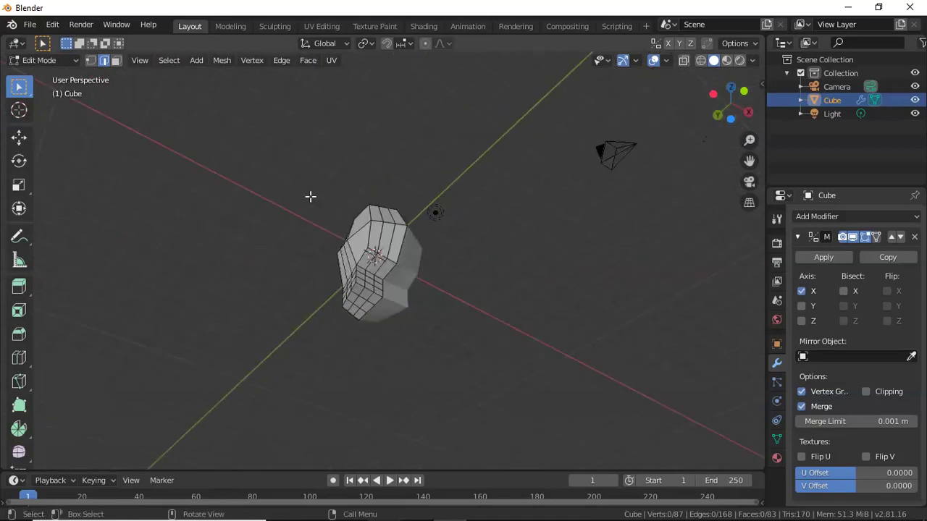
{"action": "left_click", "coordinate": [117, 61]}
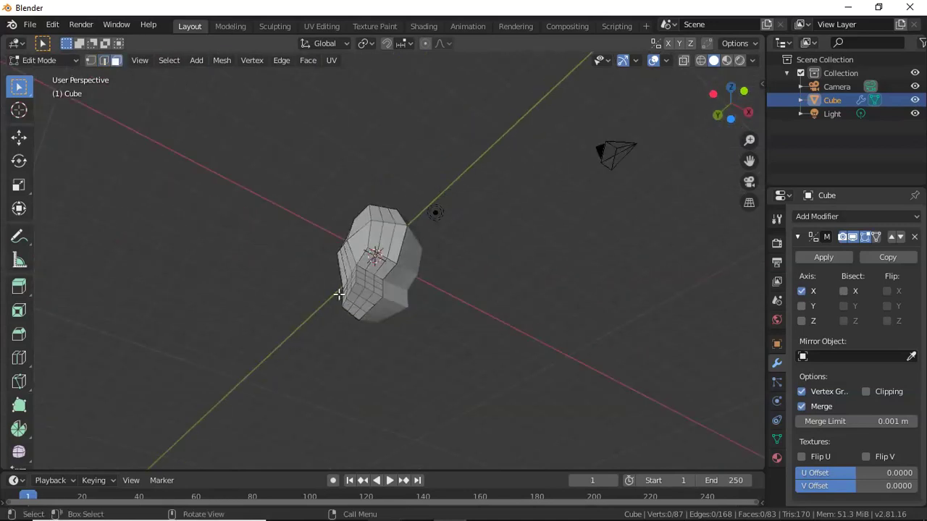
{"action": "mouse_move", "coordinate": [351, 304]}
{"action": "left_mouse_down"}
{"action": "mouse_move", "coordinate": [371, 294]}
{"action": "mouse_move", "coordinate": [352, 298]}
{"action": "mouse_move", "coordinate": [371, 316]}
{"action": "mouse_move", "coordinate": [376, 298]}
{"action": "mouse_move", "coordinate": [346, 306]}
{"action": "left_mouse_up"}
{"action": "left_click_drag", "start_coordinate": [708, 114], "coordinate": [666, 200]}
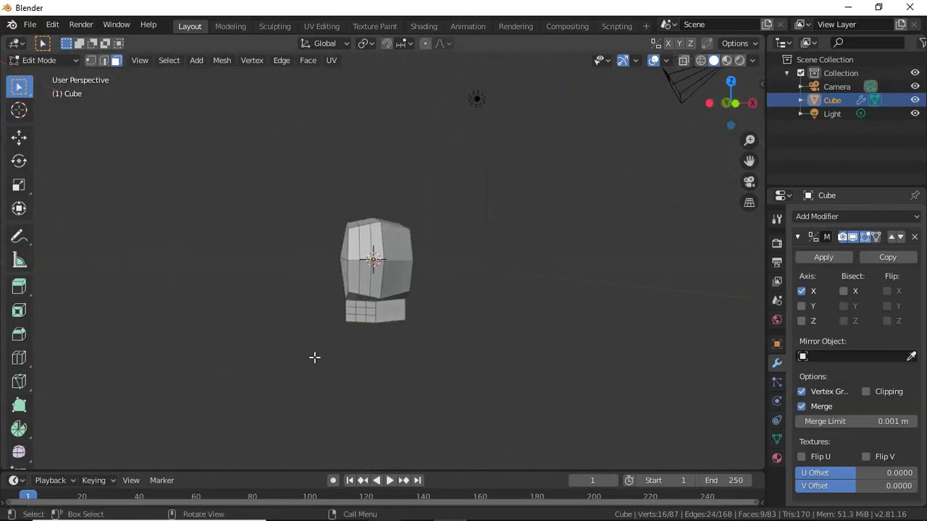
{"action": "key", "text": "e"}
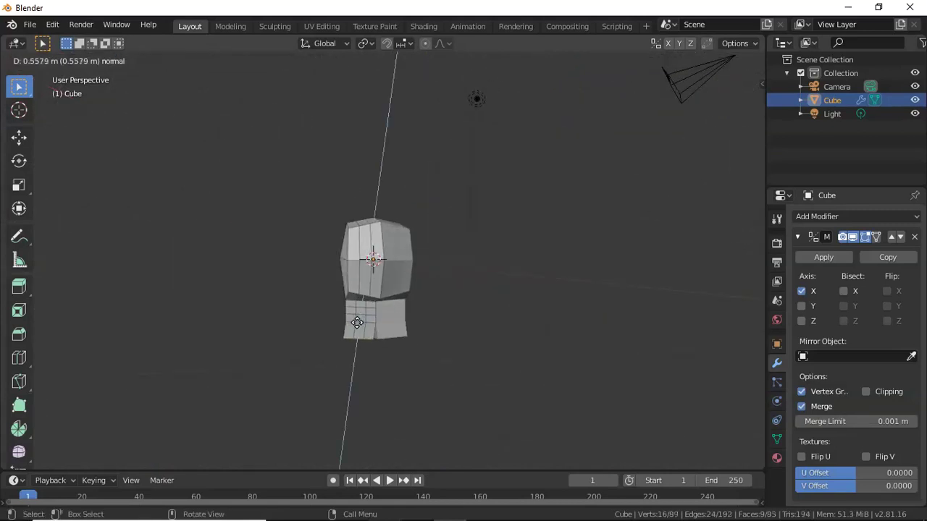
{"action": "key", "text": "g"}
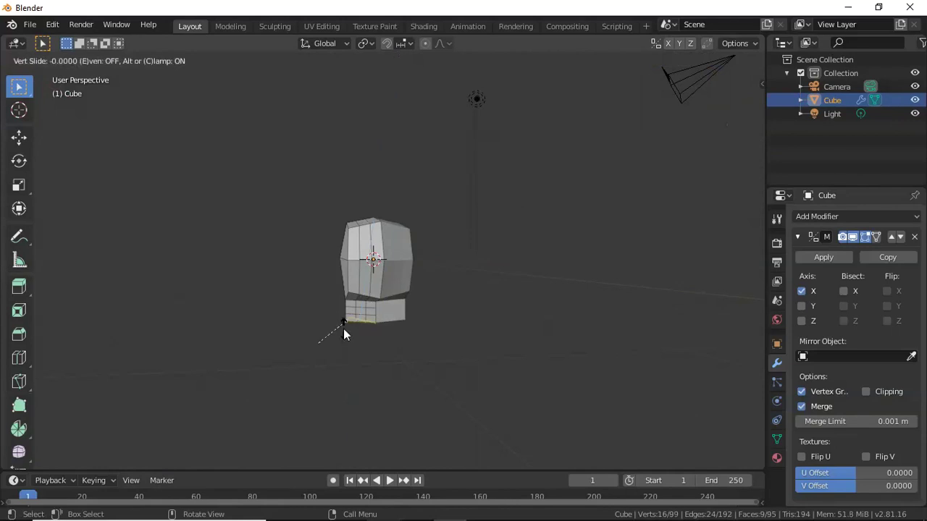
{"action": "left_click", "coordinate": [344, 357]}
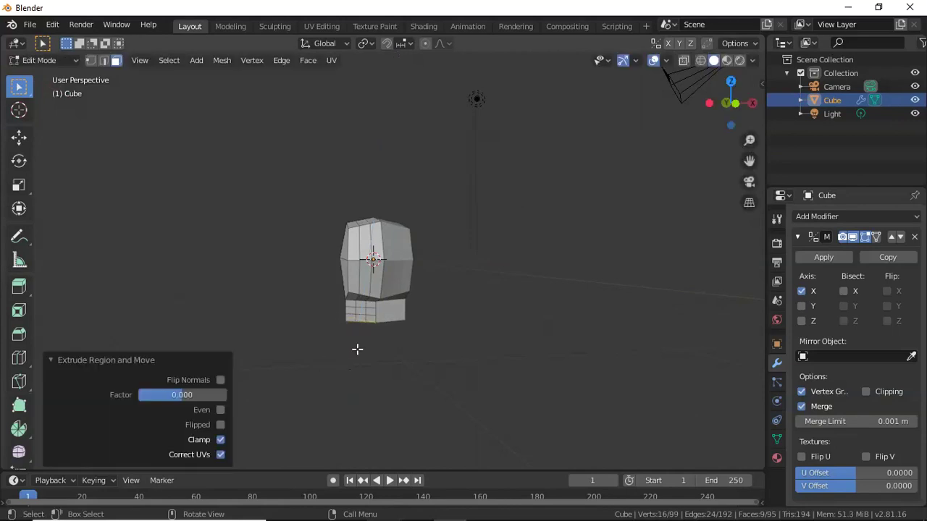
{"action": "key", "text": "e"}
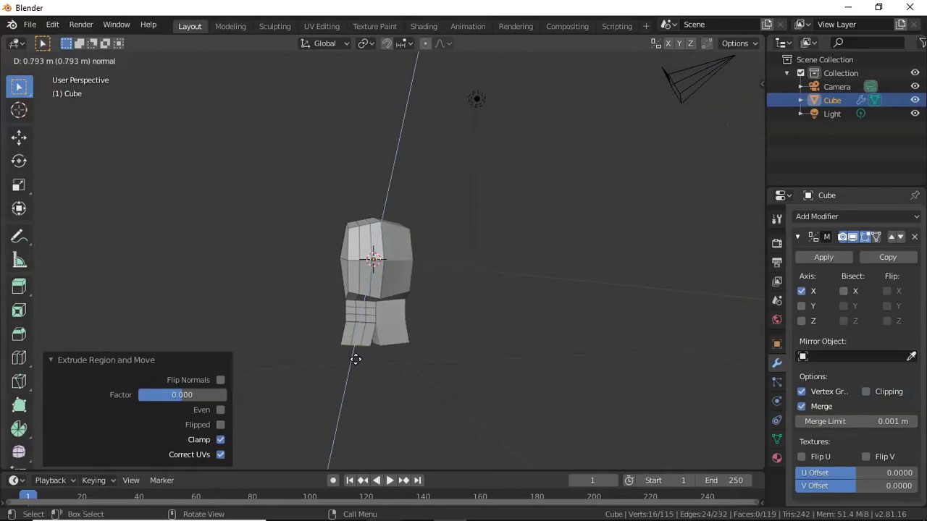
{"action": "left_click", "coordinate": [361, 354]}
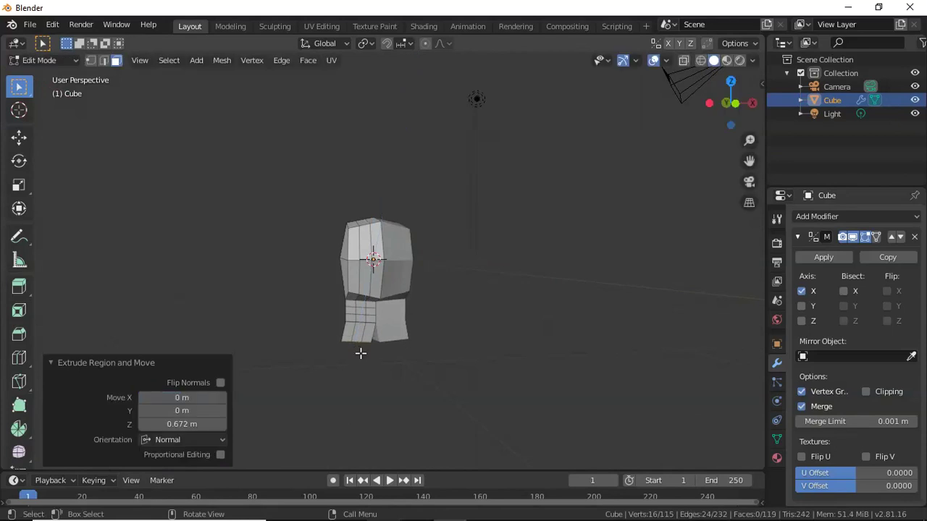
Move the extruded bottom faces about -1.54 m along the global X axis so the mirrored halves spread outward
{"action": "key", "text": "g"}
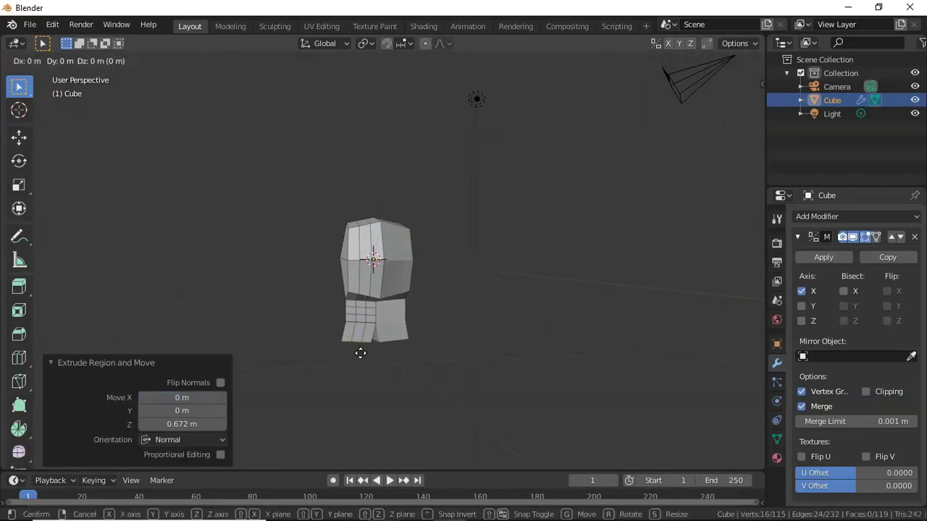
{"action": "key", "text": "x"}
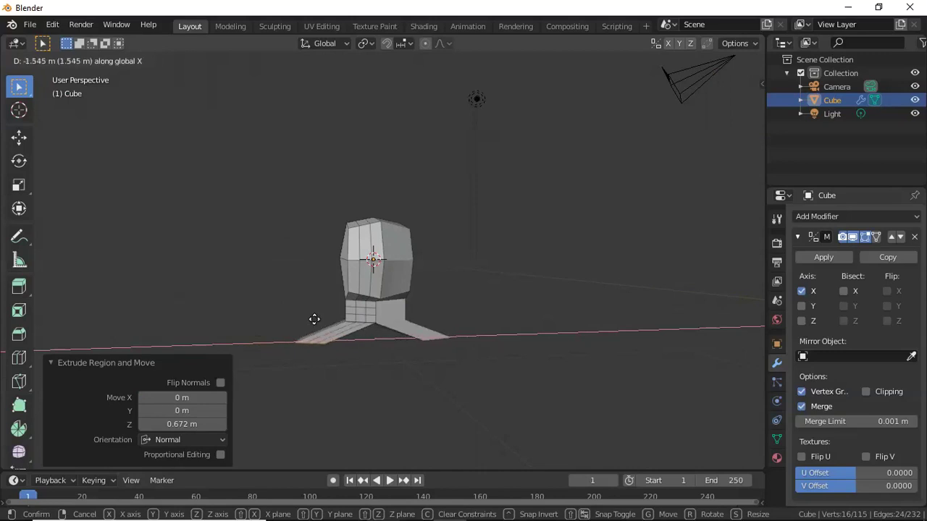
{"action": "left_click", "coordinate": [315, 319]}
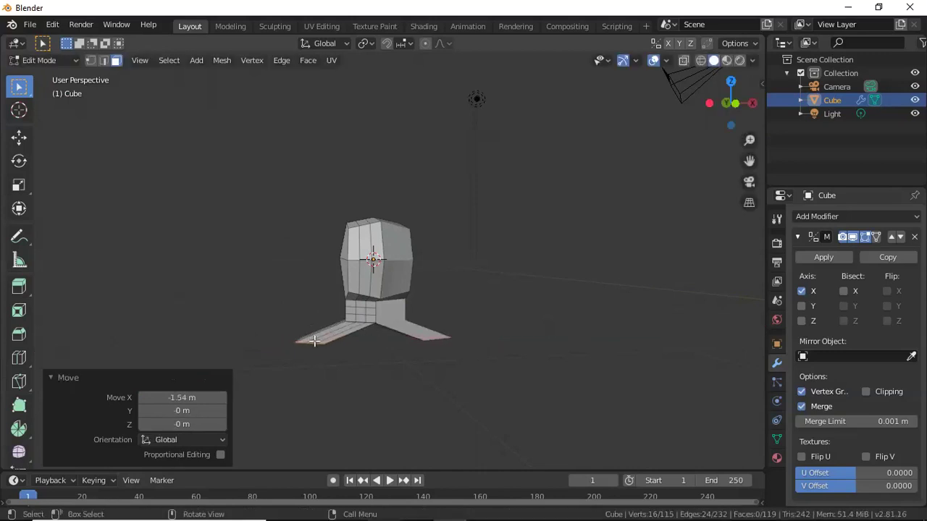
{"action": "key", "text": "g"}
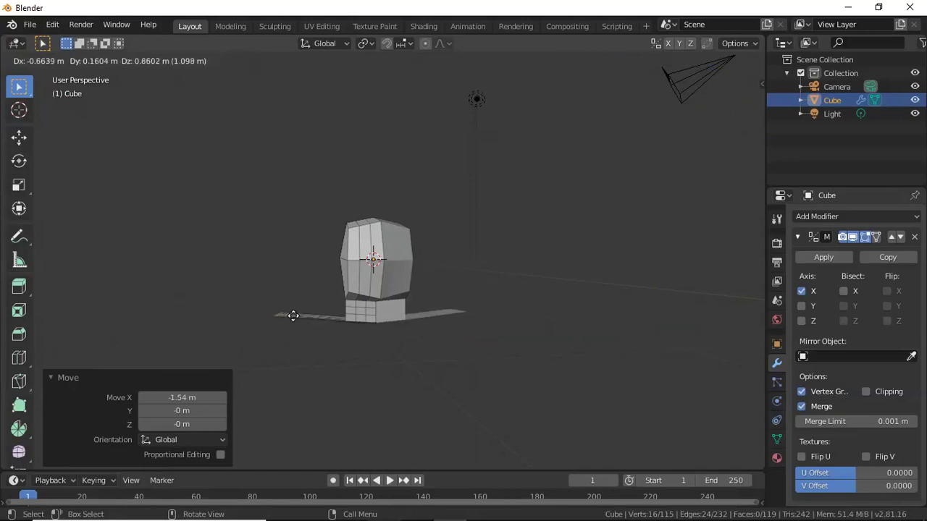
{"action": "left_click", "coordinate": [289, 354]}
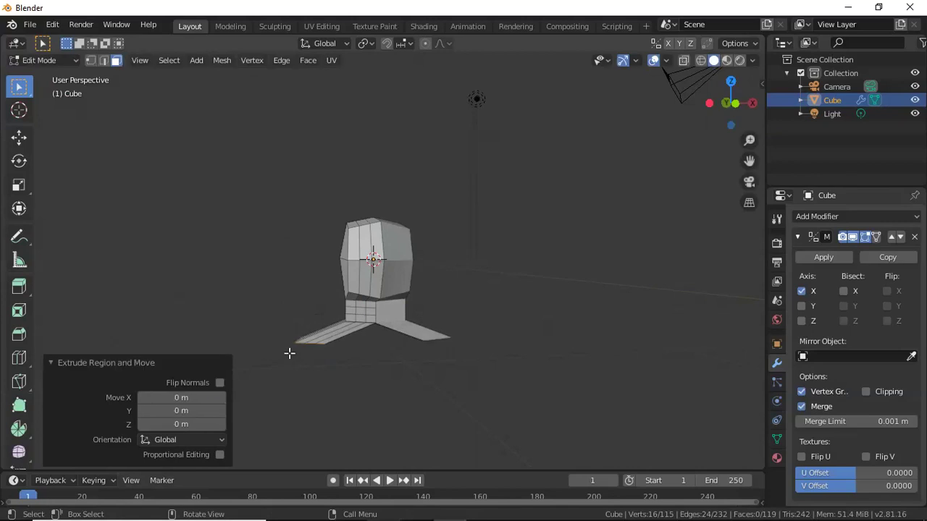
{"action": "key", "text": "g"}
{"action": "key", "text": "x"}
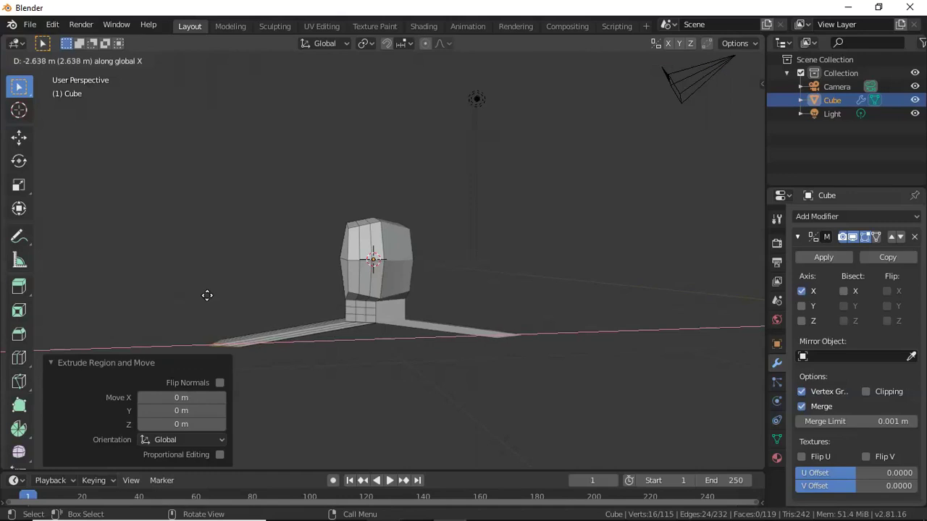
{"action": "left_click", "coordinate": [295, 306]}
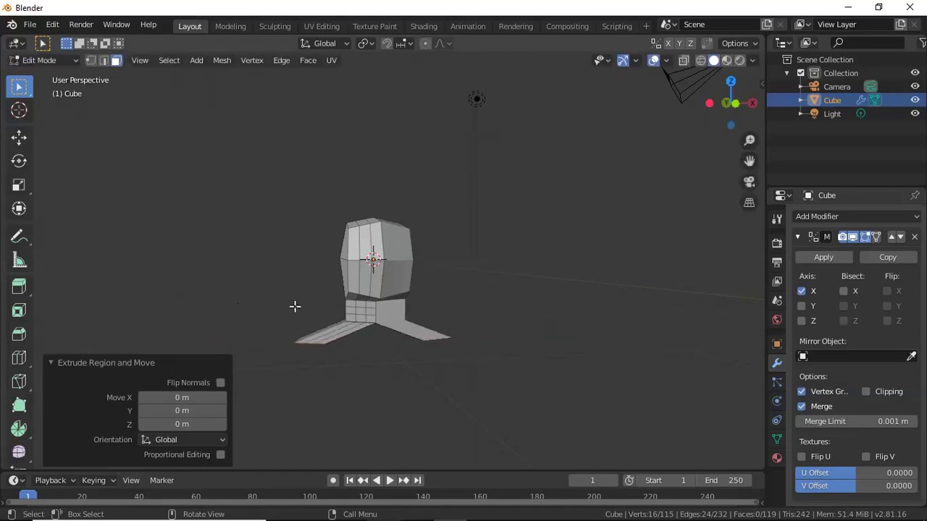
{"action": "left_click", "coordinate": [371, 412]}
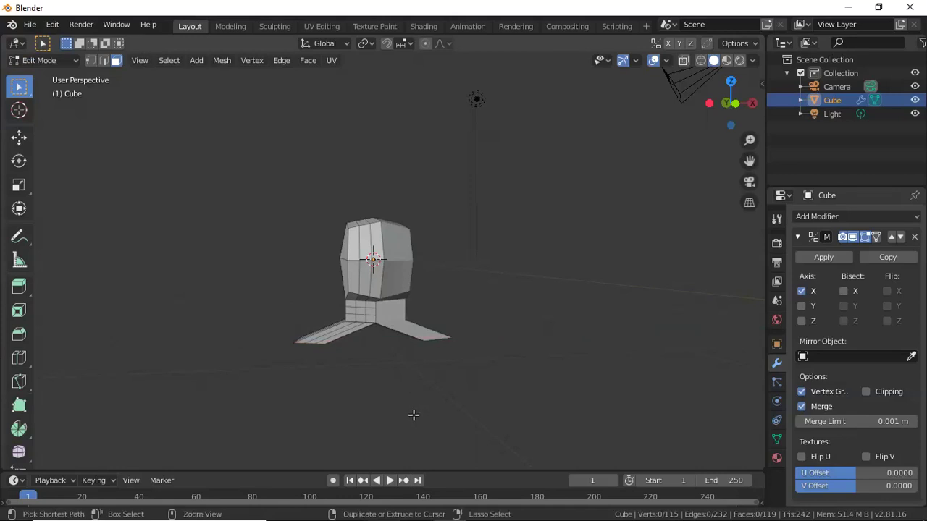
Undo the X move and the downward extrusion of the block's bottom faces
{"action": "key", "text": "ctrl+z"}
{"action": "key", "text": "ctrl+z"}
{"action": "key", "text": "ctrl+z"}
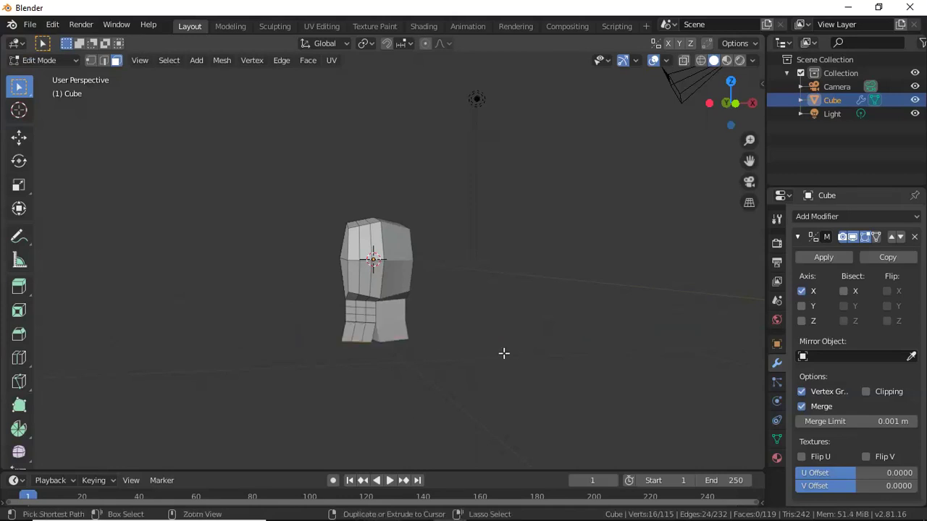
{"action": "key", "text": "ctrl+z"}
{"action": "key", "text": "ctrl+z"}
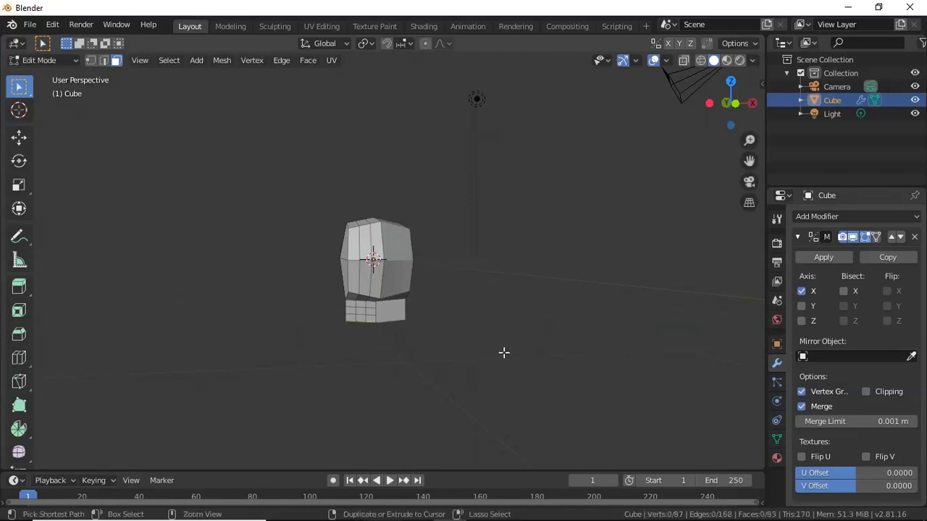
Undo all the loop cuts on the block and body, back to the single selected bottom face
{"action": "key", "text": "2"}
{"action": "key", "text": "ctrl+z"}
{"action": "key", "text": "ctrl+z"}
{"action": "key", "text": "ctrl+z"}
{"action": "key", "text": "ctrl+z"}
{"action": "key", "text": "ctrl+z"}
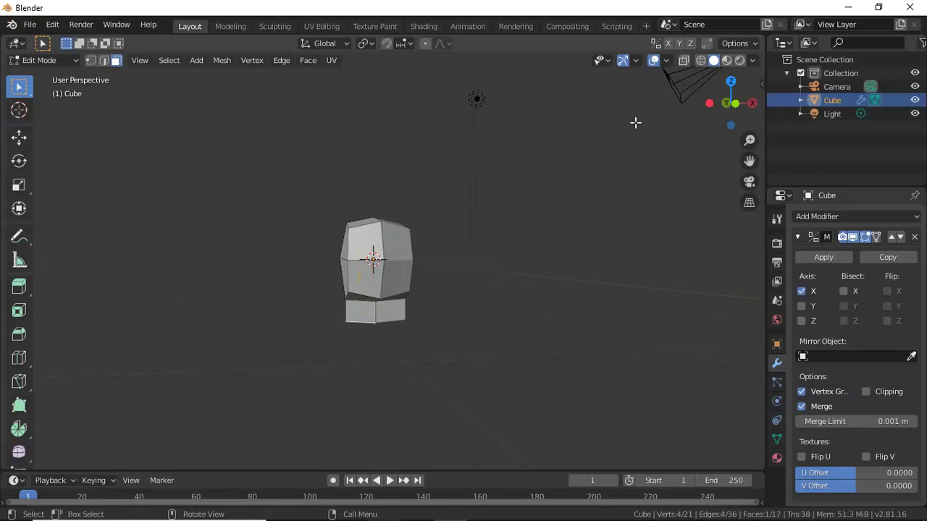
{"action": "left_click_drag", "start_coordinate": [726, 102], "coordinate": [431, 252]}
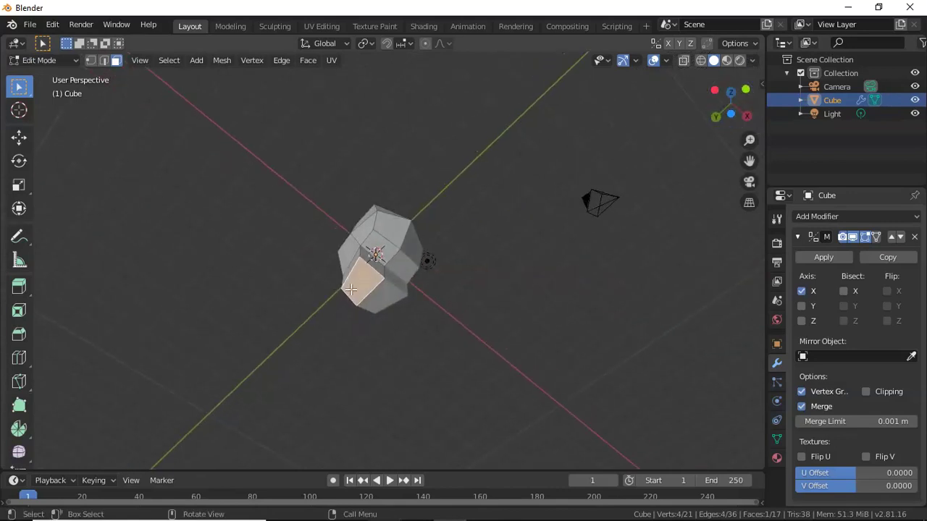